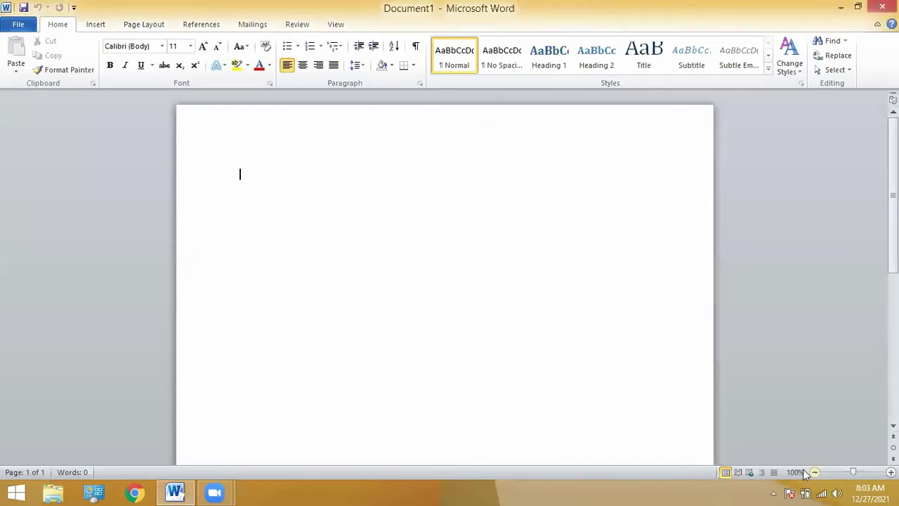
# - Try to insert a table with 5 columns and 2 rows, and undo the insertion
pyautogui.click(97, 25)
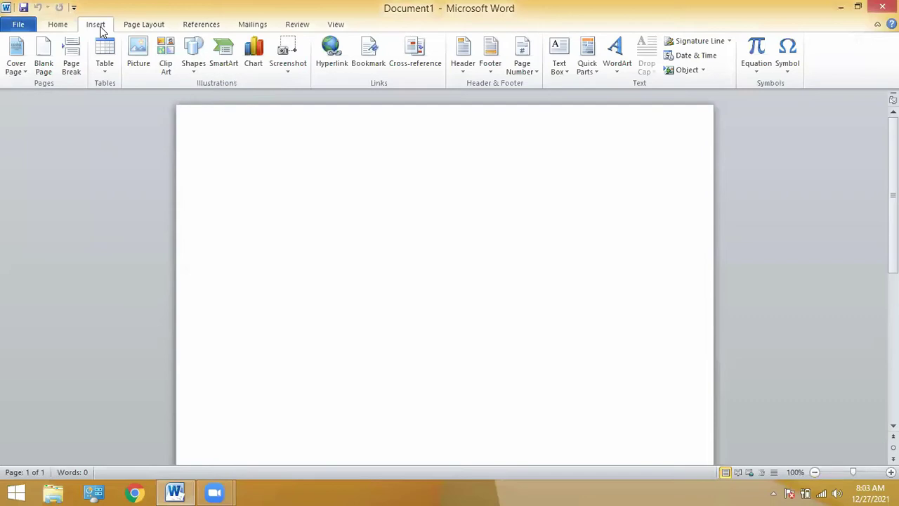
pyautogui.click(97, 72)
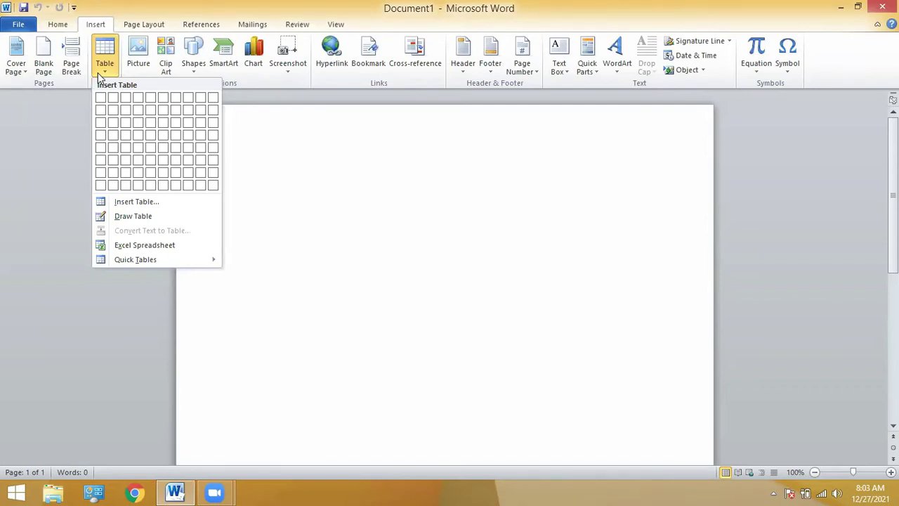
pyautogui.click(409, 82)
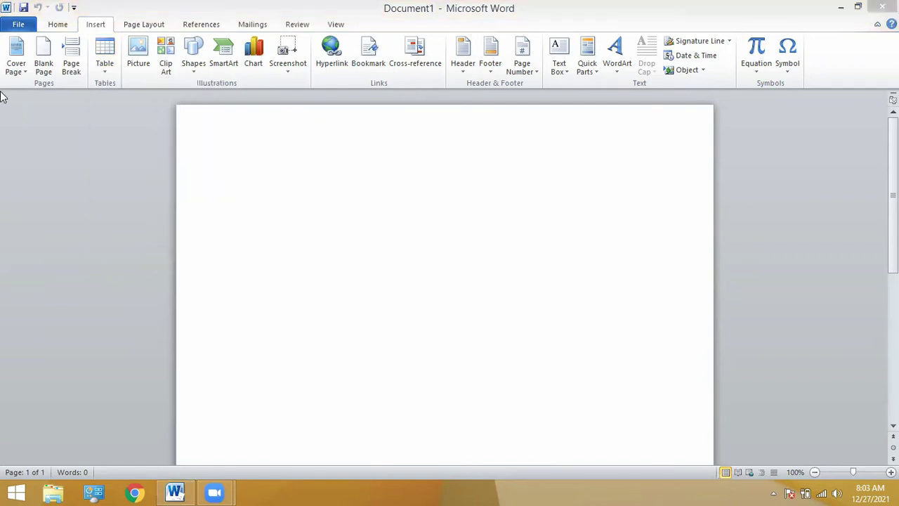
pyautogui.click(104, 63)
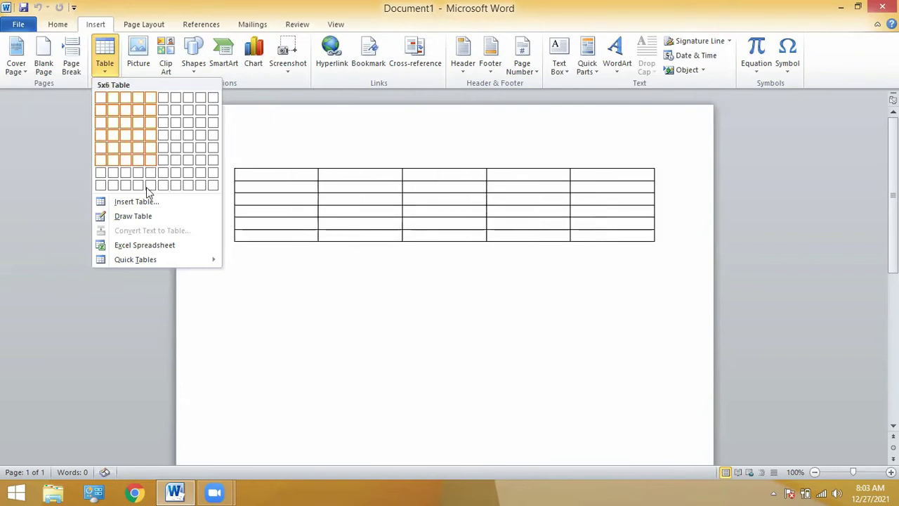
pyautogui.click(149, 203)
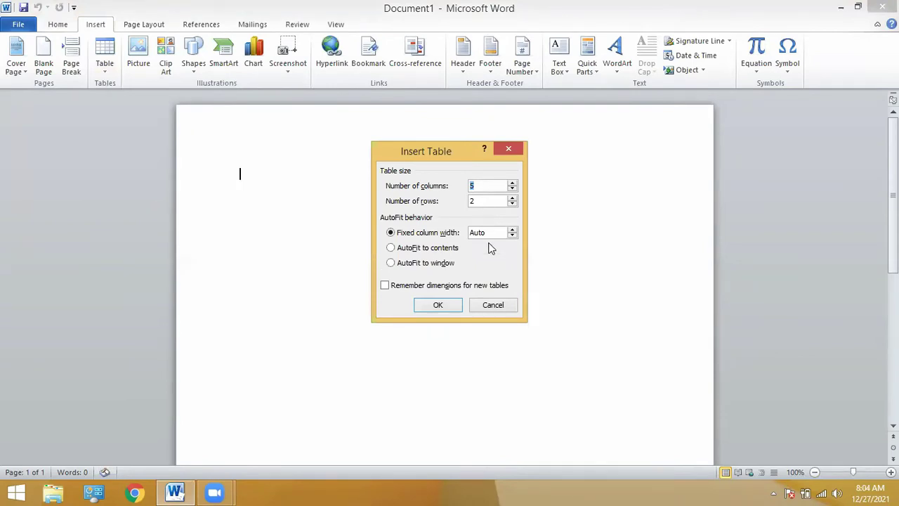
pyautogui.press('Return')
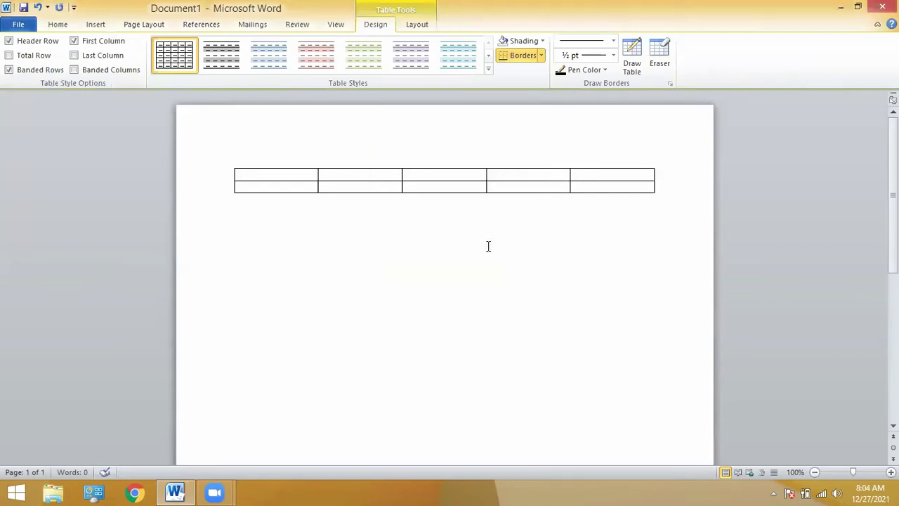
pyautogui.hotkey('ctrl', 'z')
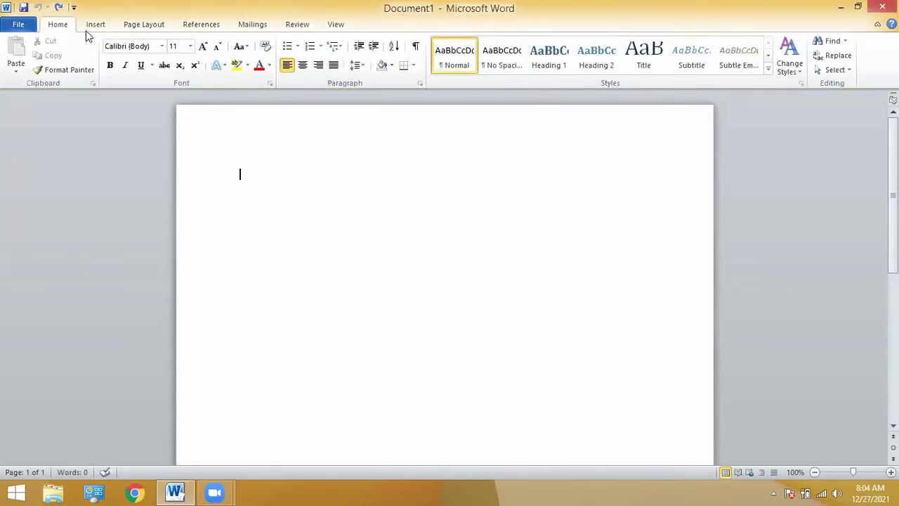
# - Insert a table with 5 columns and 1 row at the start of the document
pyautogui.click(91, 29)
pyautogui.click(105, 70)
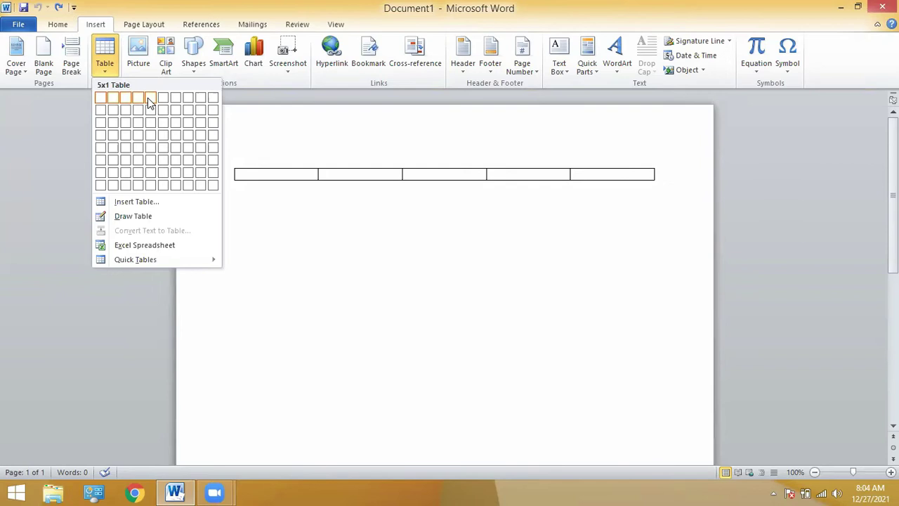
pyautogui.click(150, 102)
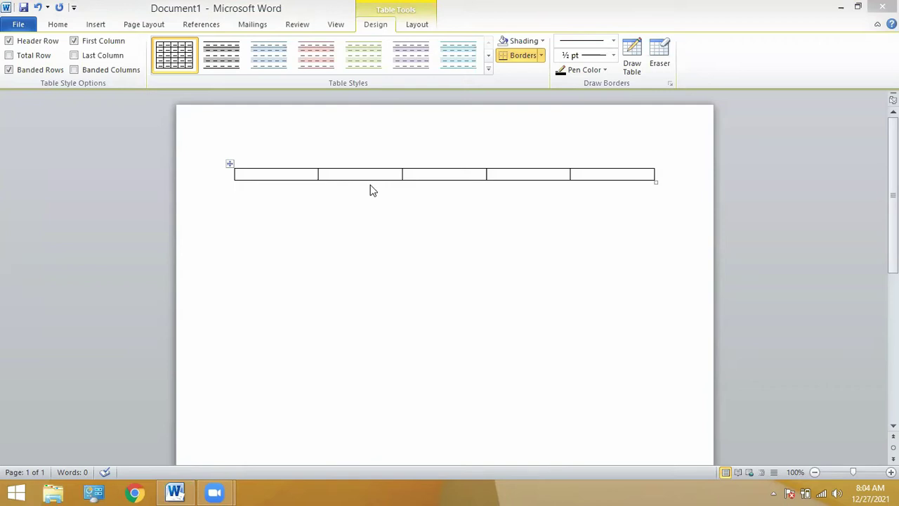
# - Enter "Professional material and experience" in the first cell of the table
pyautogui.click(303, 174)
pyautogui.write('pr')
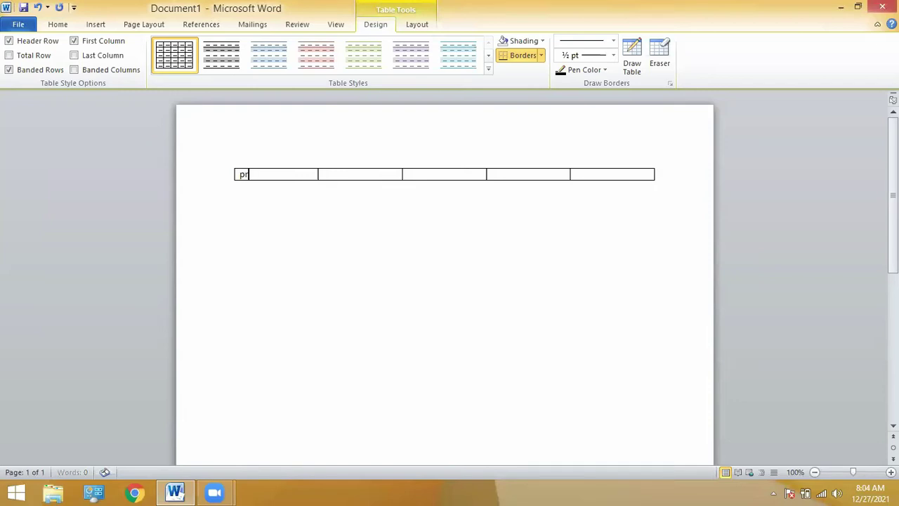
pyautogui.write('ofessional material')
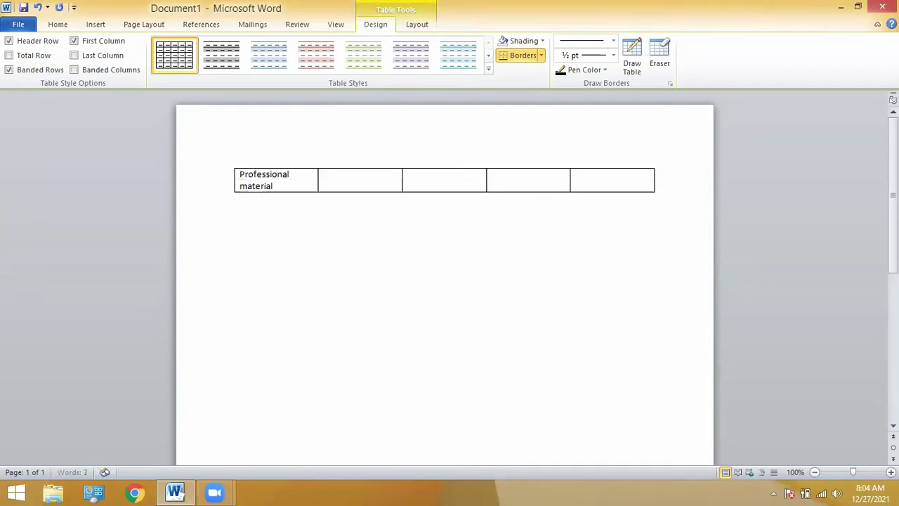
pyautogui.write(' and experience')
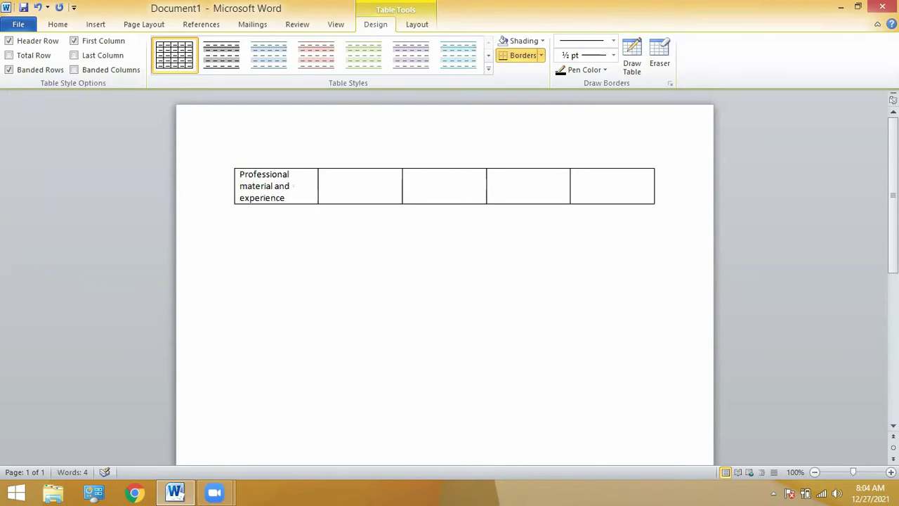
# - Leave the second header cell empty and enter the headings "Will do later", "Drafted" and "Complete" in the remaining three cells
pyautogui.press('Tab')
pyautogui.press('Tab')
pyautogui.click(357, 197)
pyautogui.press('Tab')
pyautogui.write('Will di')
pyautogui.press('BackSpace')
pyautogui.write('o later')
pyautogui.write('Draf')
pyautogui.write('ted')
pyautogui.press('Tab')
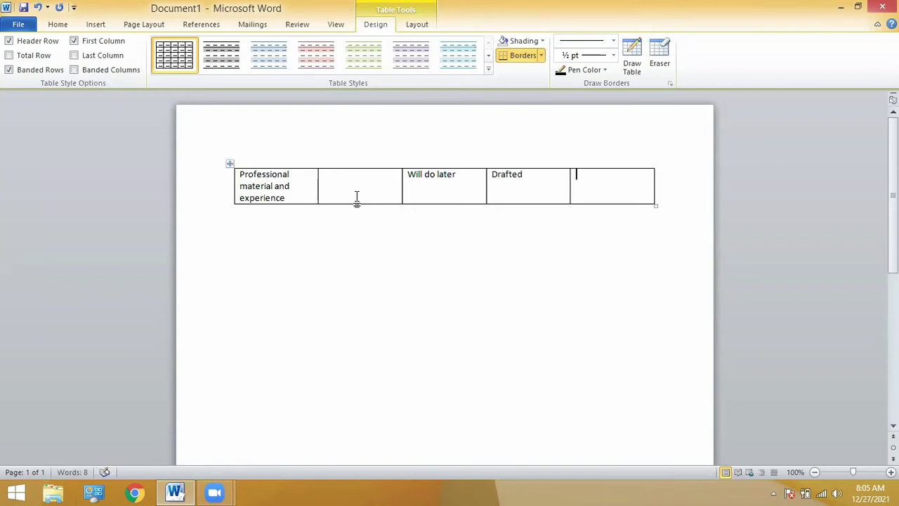
pyautogui.write('COmplete')
# - Add a second row with "Application materials" in the first column and "Curriculum vitae" in the second
pyautogui.press('Tab')
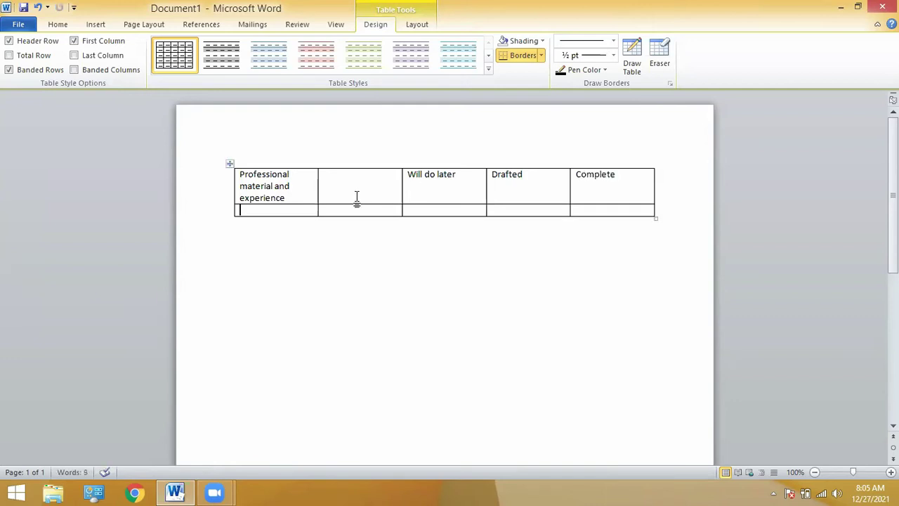
pyautogui.hotkey('ctrl', 'z')
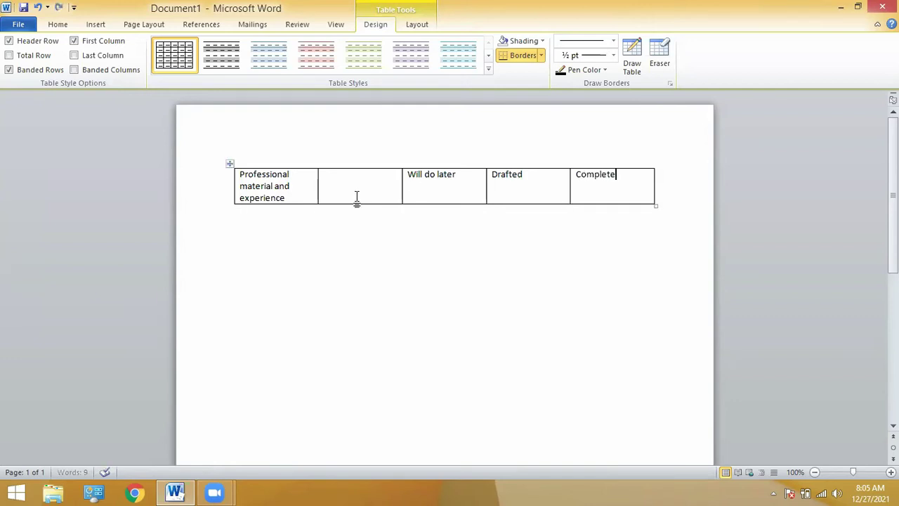
pyautogui.press('Tab')
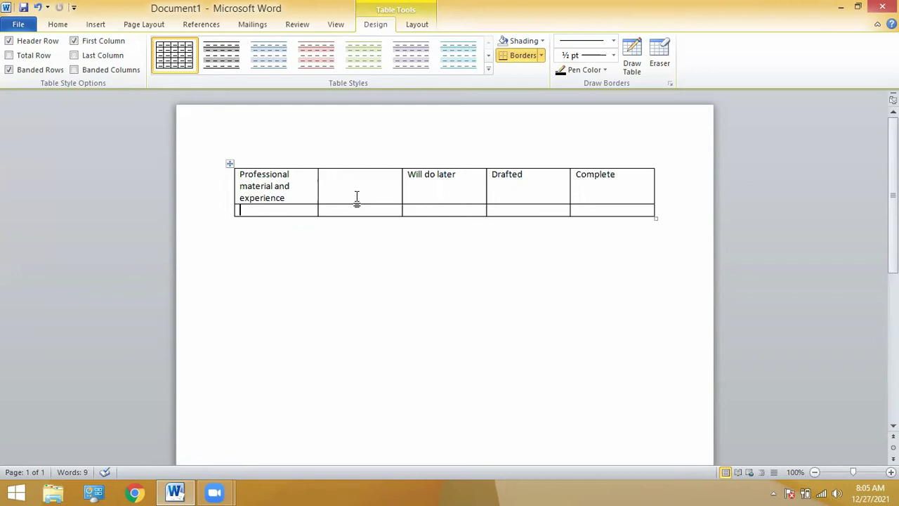
pyautogui.write('Appl')
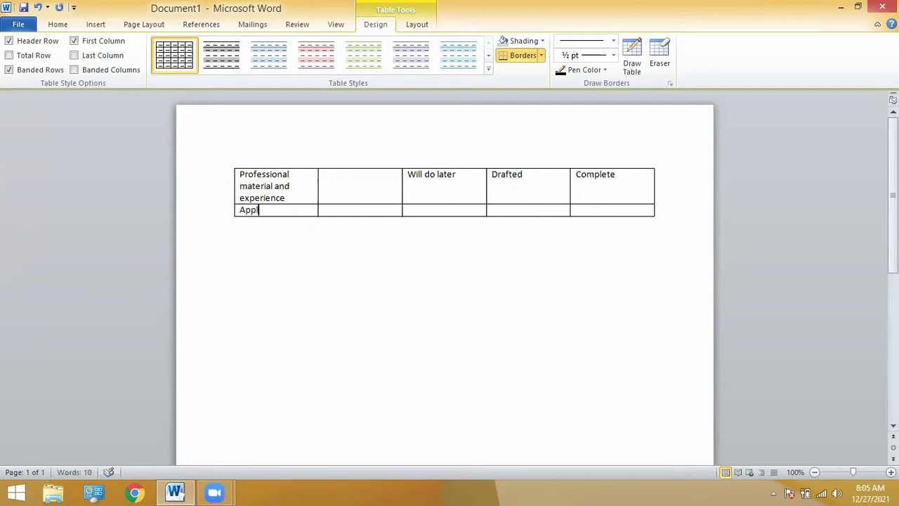
pyautogui.write('ication materials')
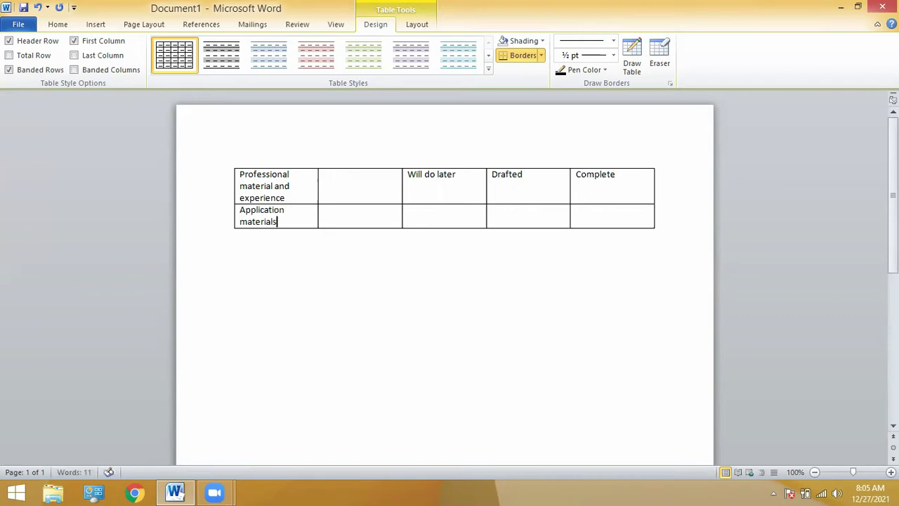
pyautogui.press('Tab')
pyautogui.write('curricu')
pyautogui.write('lum vitae')
# - Add a third row with the first cell empty and "Teaching statement" in the second column
pyautogui.press('Tab')
pyautogui.press('Tab')
pyautogui.press('Tab')
pyautogui.press('Tab')
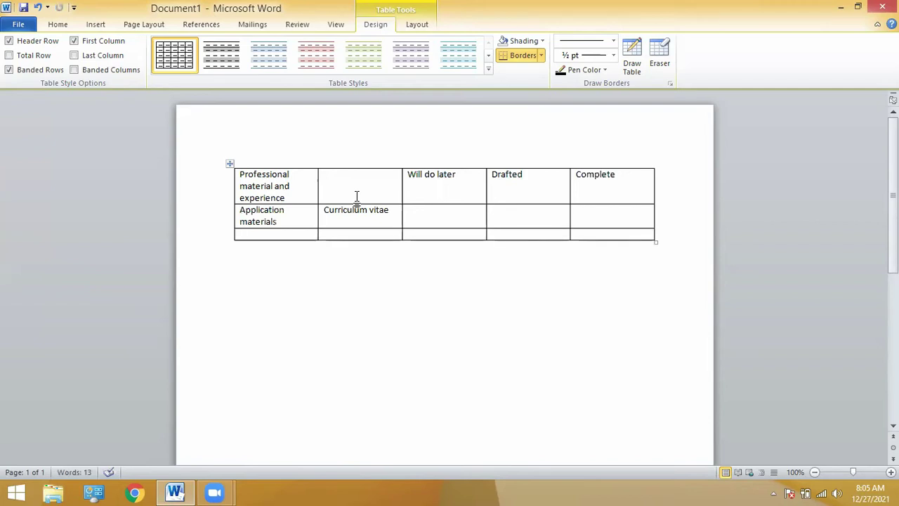
pyautogui.press('Tab')
pyautogui.write('teaching statement')
# - Add a fourth row with "Research statement" in the second column
pyautogui.press('Tab')
pyautogui.press('Tab')
pyautogui.press('Tab')
pyautogui.press('Tab')
pyautogui.press('Tab')
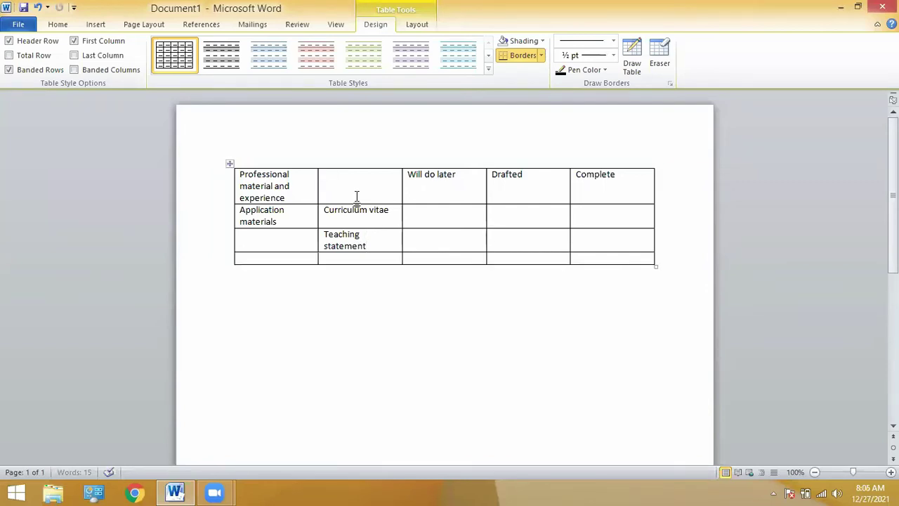
pyautogui.write('res')
pyautogui.write('earch')
pyautogui.write(' sta')
pyautogui.write('tement')
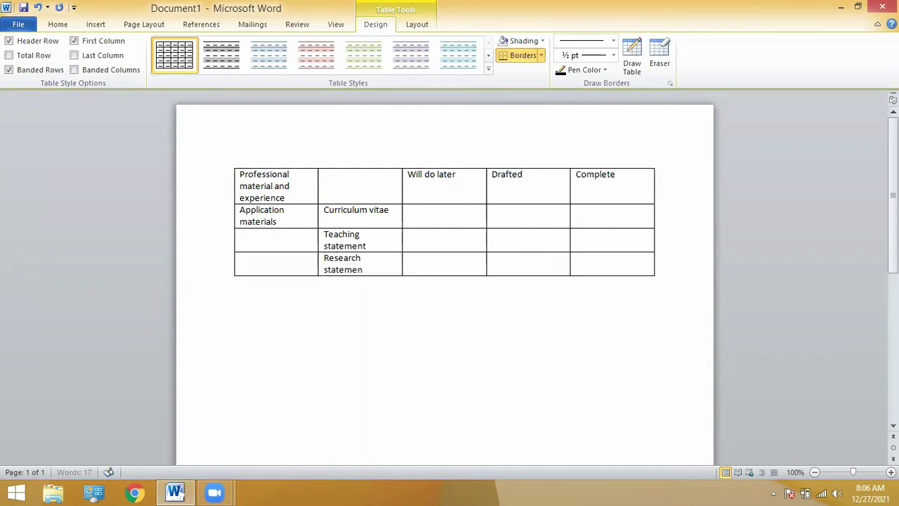
# - Add a fifth row with "Letters of recommendation" in the second column
pyautogui.press('Tab')
pyautogui.press('Tab')
pyautogui.press('Tab')
pyautogui.press('Tab')
pyautogui.write('letter')
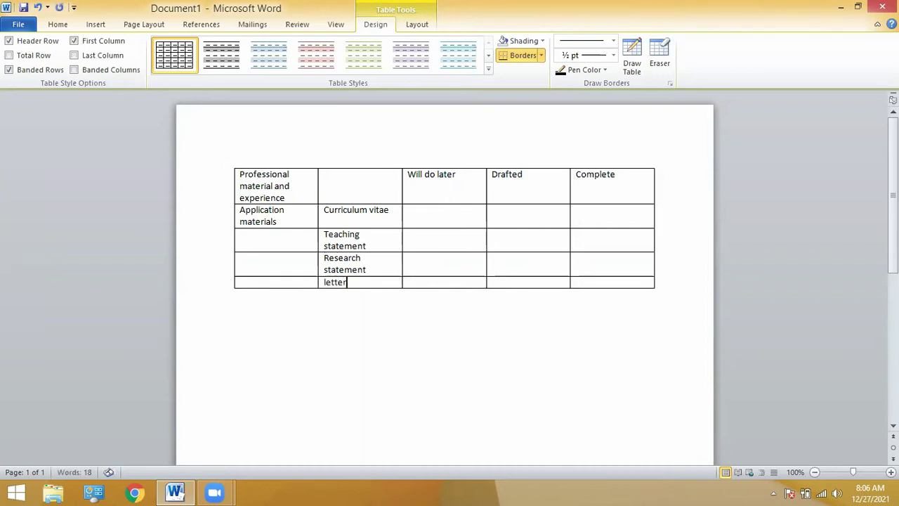
pyautogui.write('s of reco')
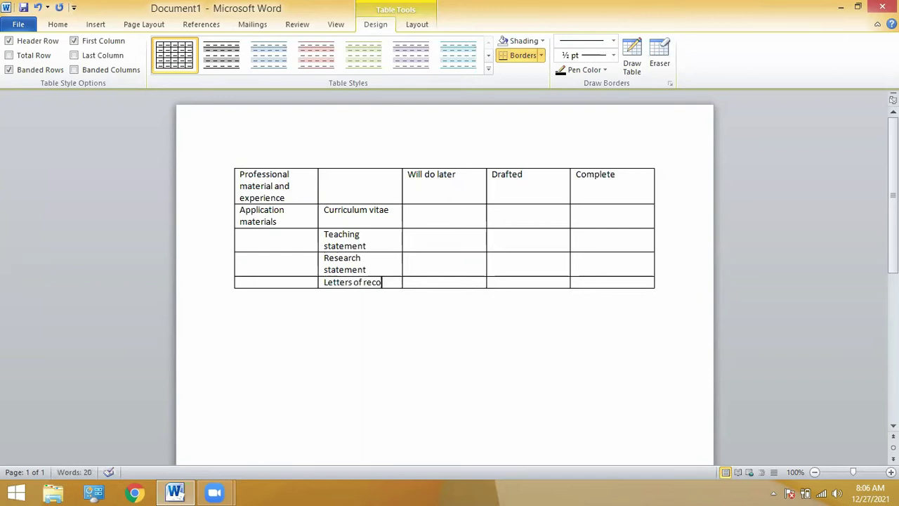
pyautogui.write('man')
pyautogui.press('BackSpace')
pyautogui.press('BackSpace')
pyautogui.write('endation')
# - Add a sixth row with "Cover letter" in the second column
pyautogui.press('Tab')
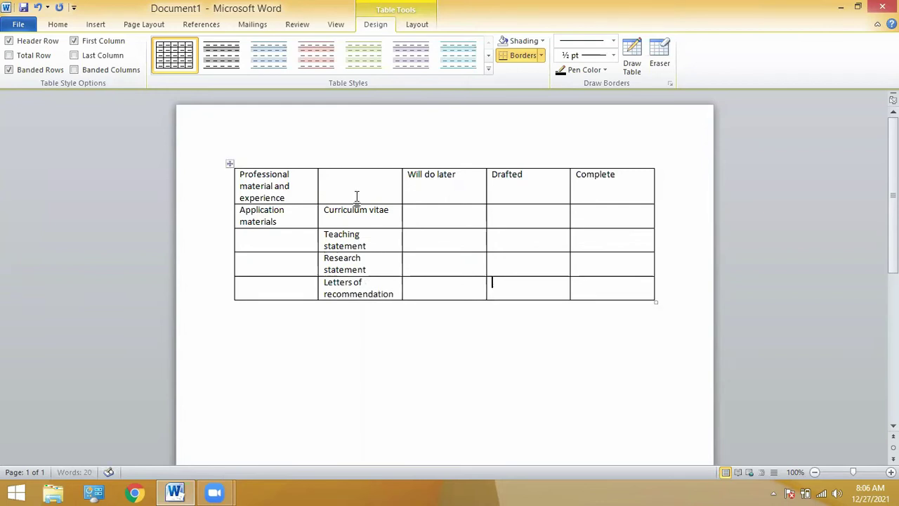
pyautogui.press('Tab')
pyautogui.press('Tab')
pyautogui.press('Tab')
pyautogui.press('Tab')
pyautogui.write('cover letter')
# - Add a seventh row with "Interview materials" in the first column and "Interview talk" in the second
pyautogui.press('Tab')
pyautogui.press('Tab')
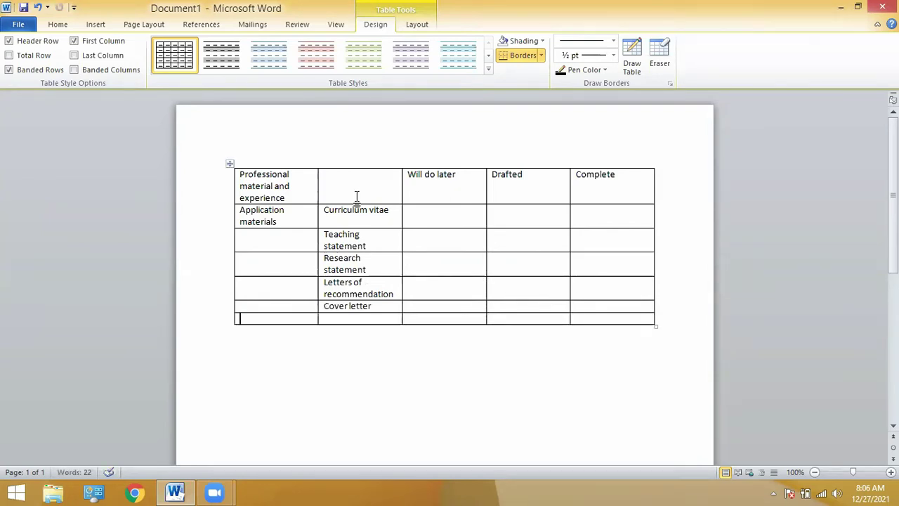
pyautogui.write('interview')
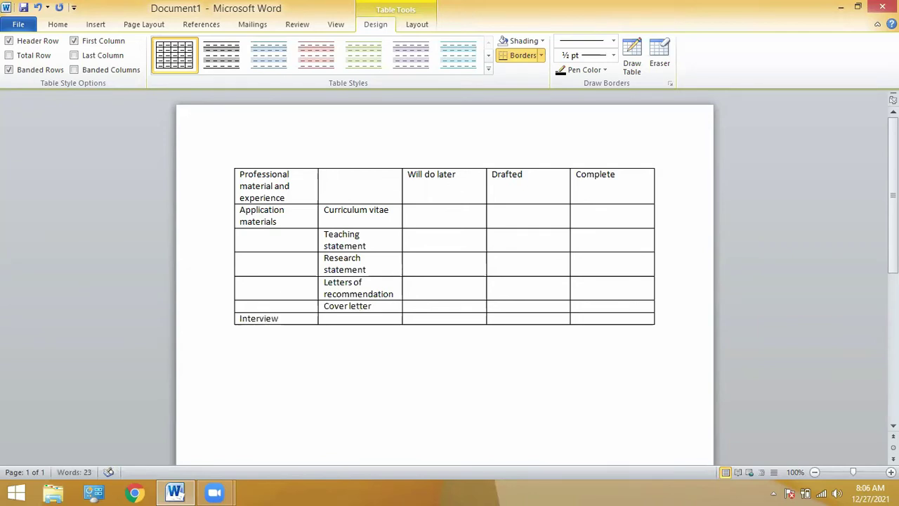
pyautogui.write(' materials')
pyautogui.press('Tab')
pyautogui.write('inte')
pyautogui.write('talk')
# - Add an eighth row with "Teaching demonstration" in the second column
pyautogui.press('Tab')
pyautogui.press('Tab')
pyautogui.press('Tab')
pyautogui.press('Tab')
pyautogui.press('Tab')
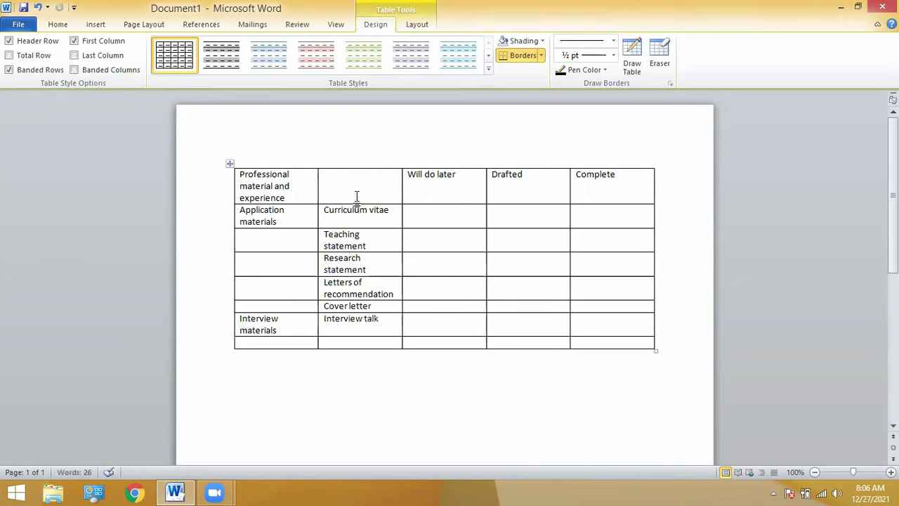
pyautogui.write('teaching demons')
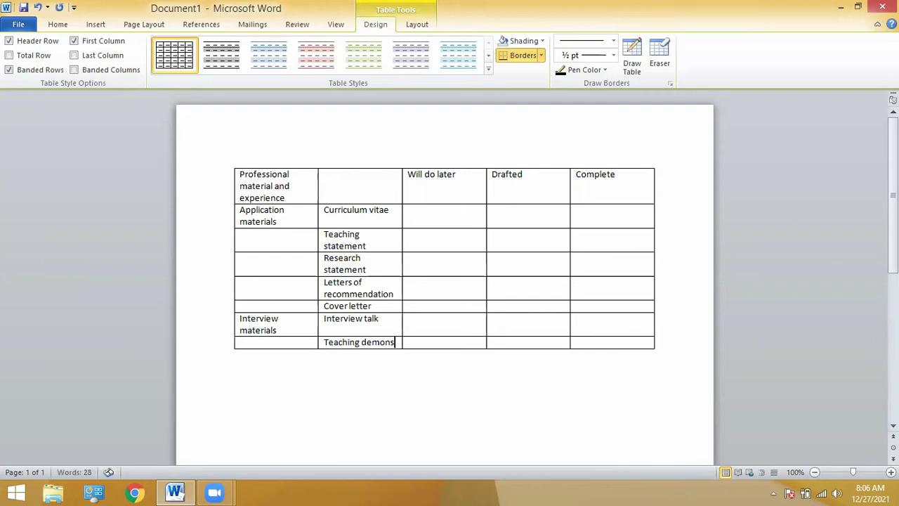
pyautogui.write('tration')
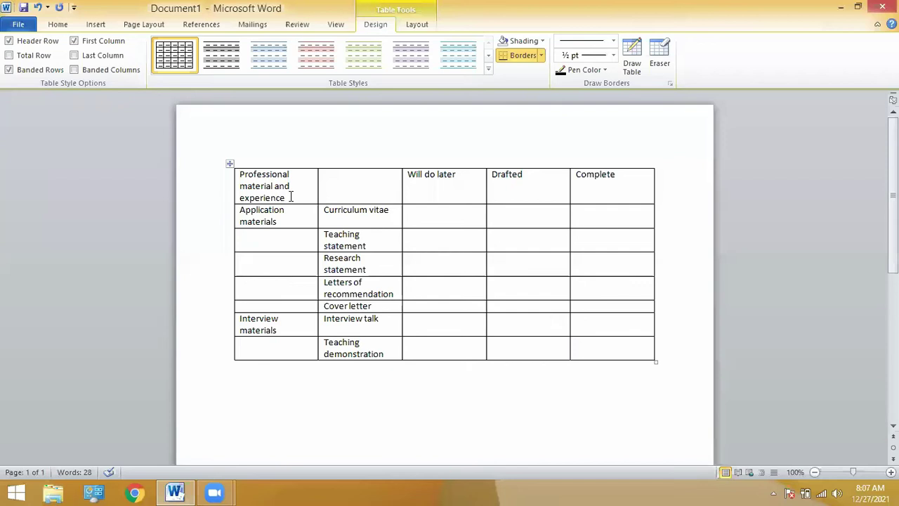
# - Apply the dark orange table style with a black header row and banded rows to the whole table
pyautogui.moveTo(291, 197); pyautogui.dragTo(318, 191)
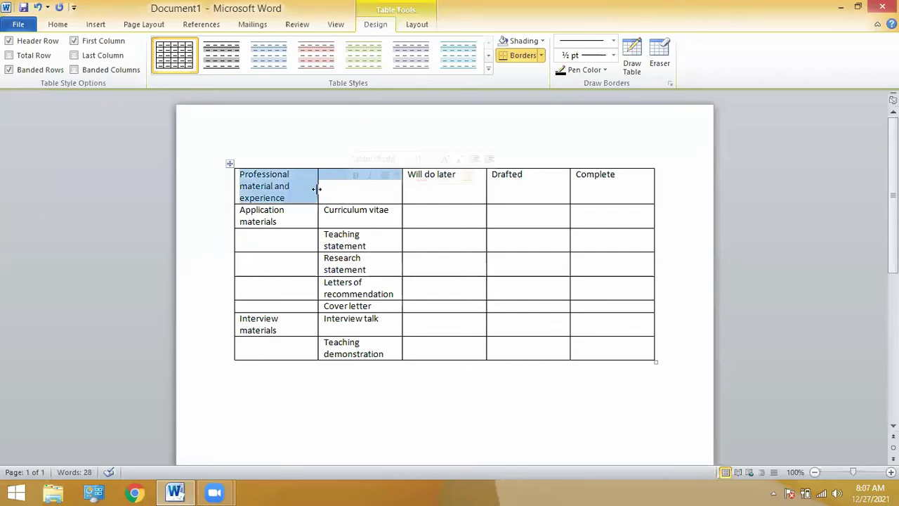
pyautogui.click(316, 186)
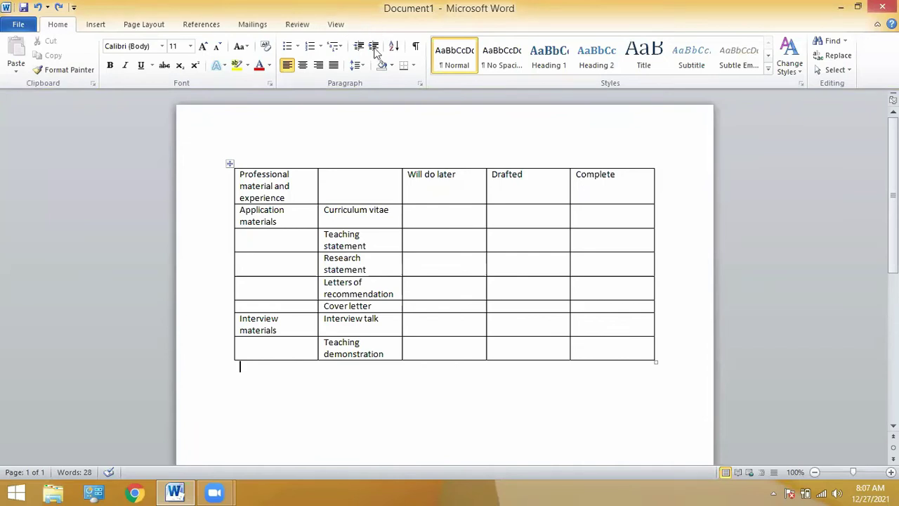
pyautogui.click(335, 178)
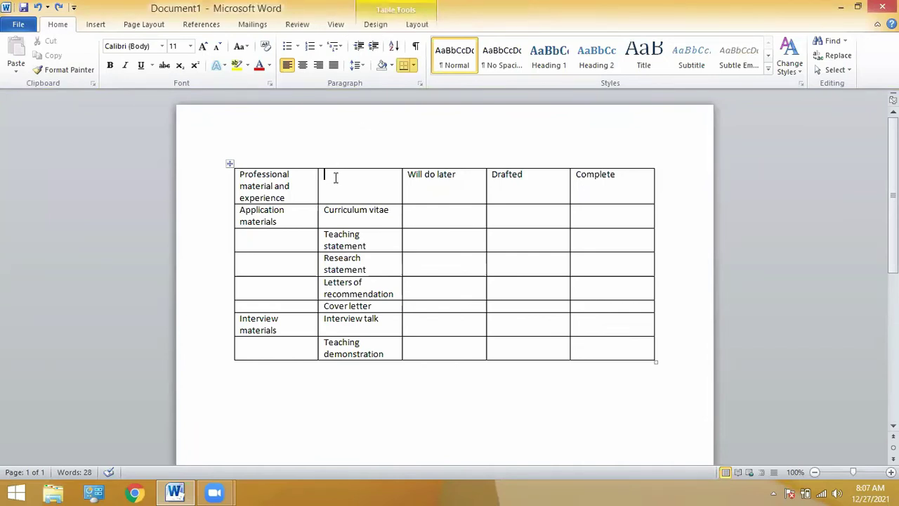
pyautogui.click(416, 26)
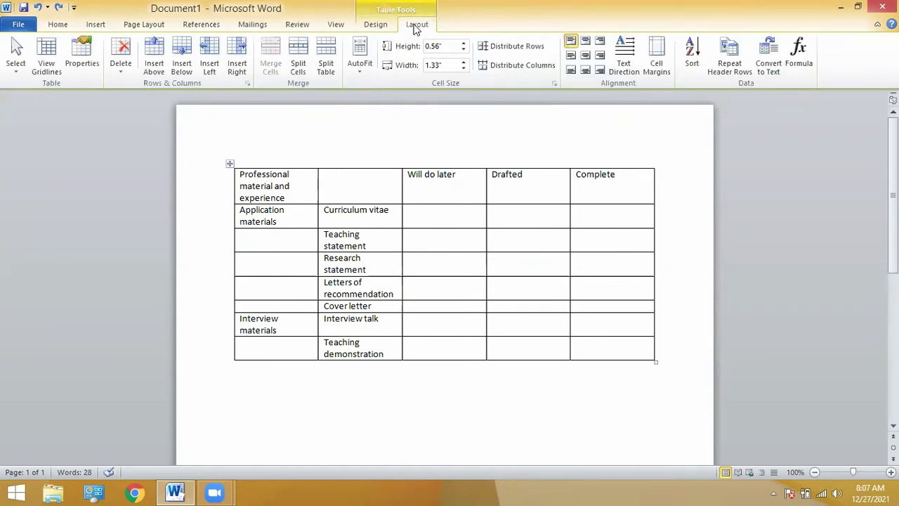
pyautogui.click(379, 27)
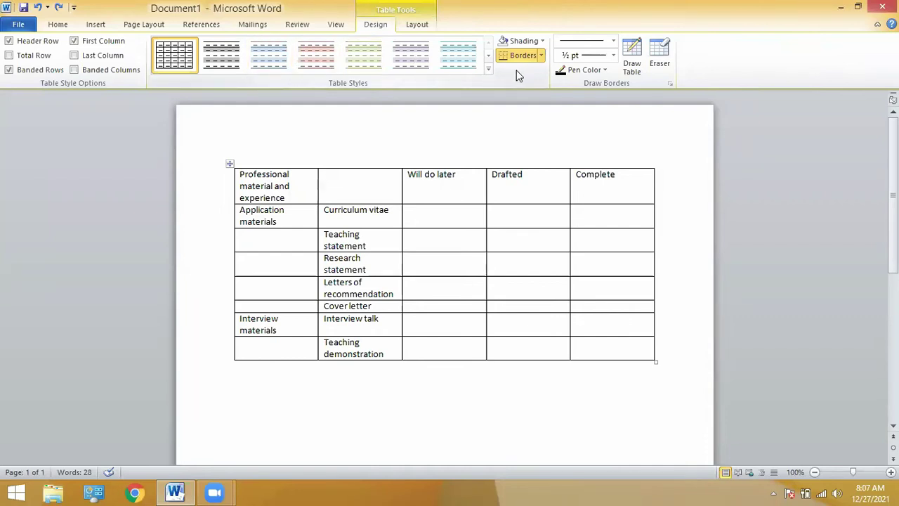
pyautogui.click(488, 72)
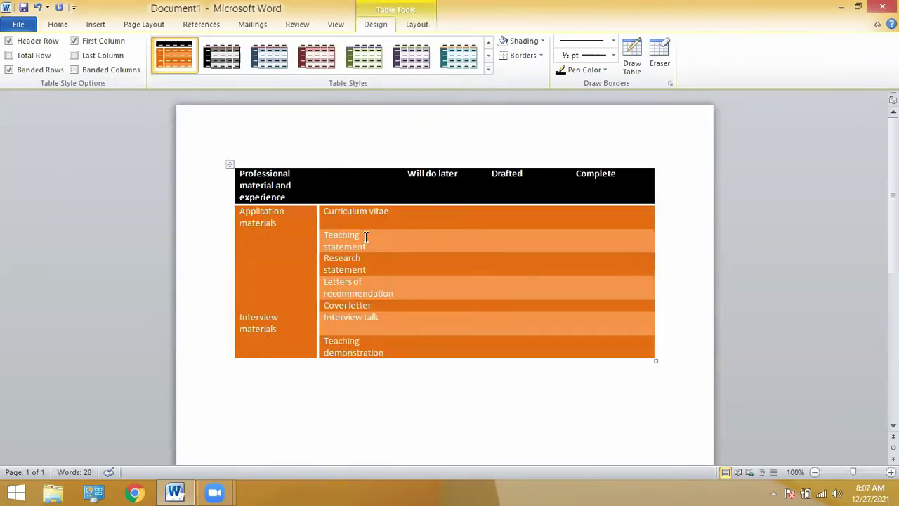
# - Undo the dark orange table style on the checklist table
pyautogui.hotkey('ctrl', 'z')
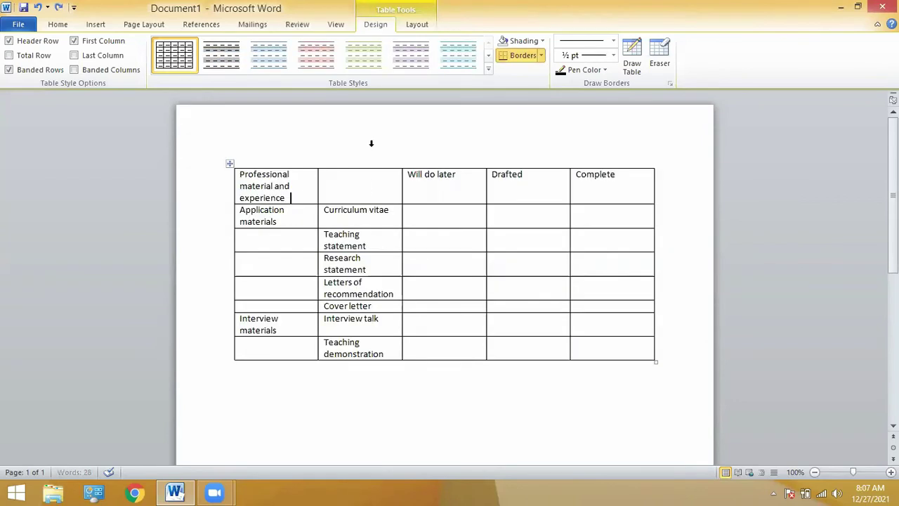
pyautogui.click(541, 57)
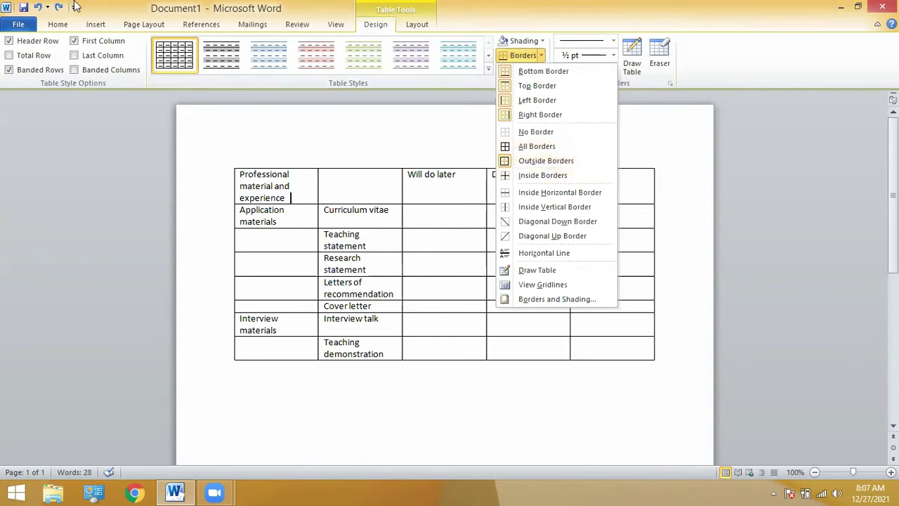
pyautogui.click(61, 28)
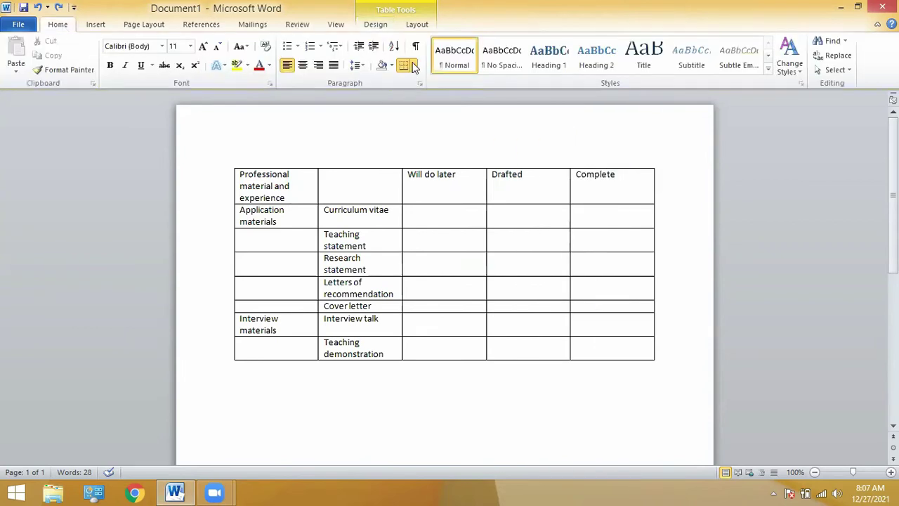
pyautogui.click(413, 64)
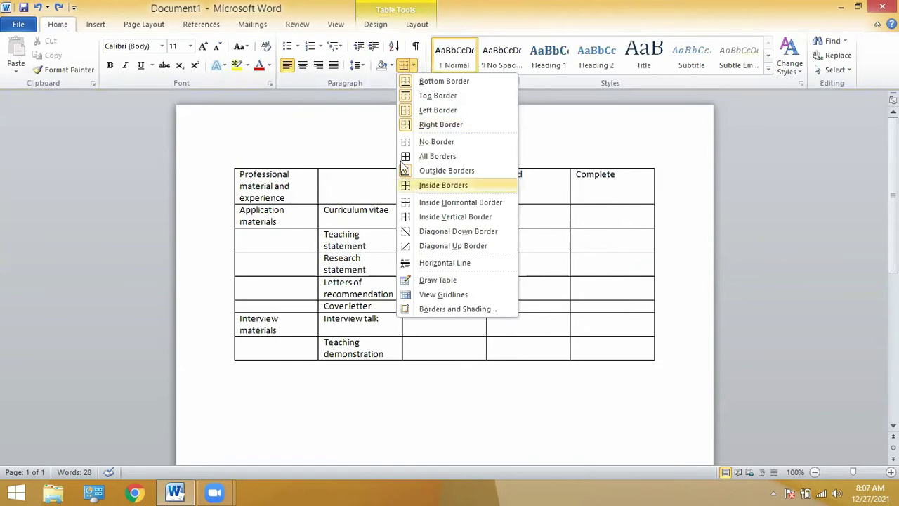
pyautogui.click(352, 179)
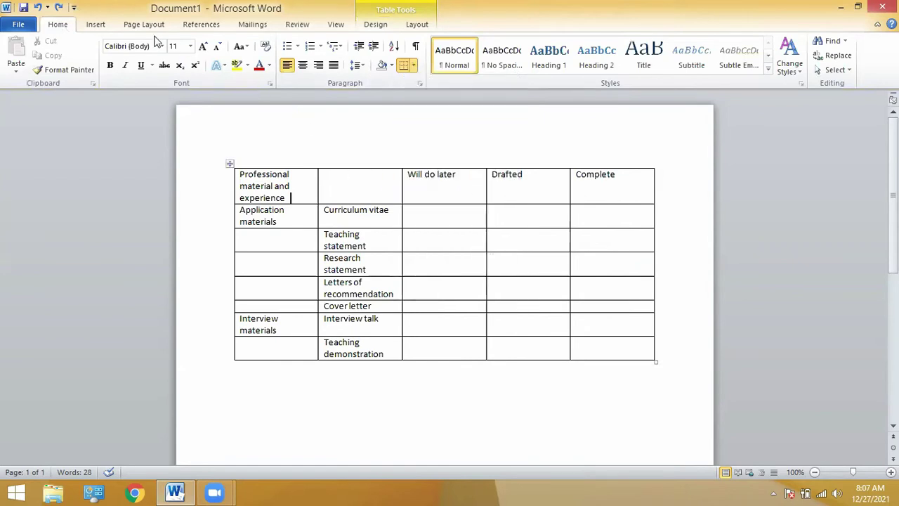
pyautogui.click(96, 24)
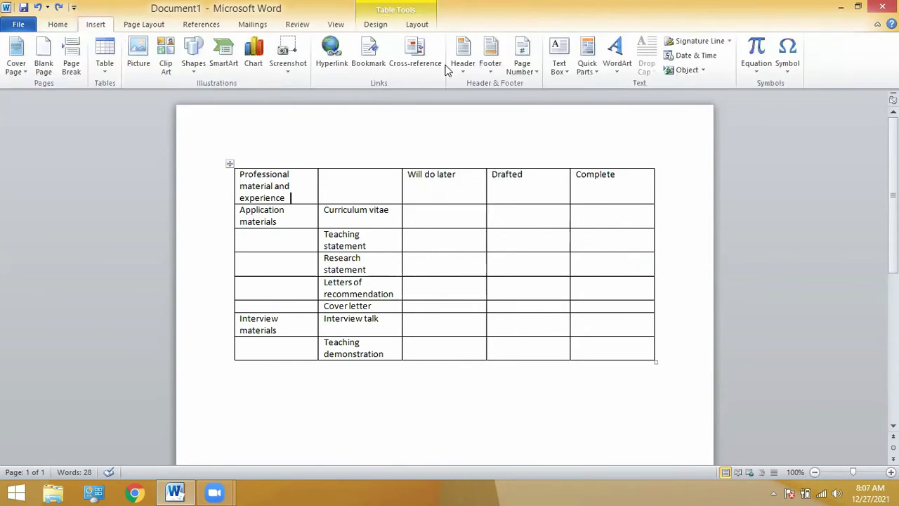
pyautogui.click(360, 28)
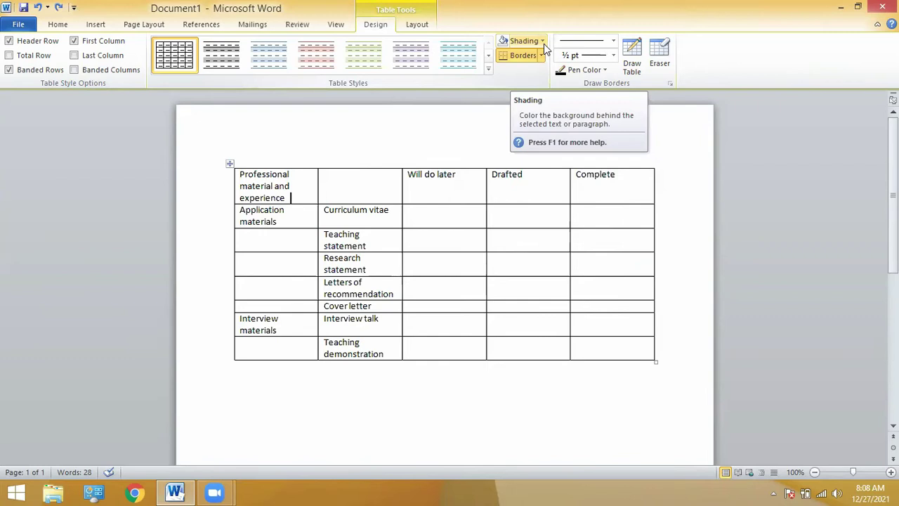
# - Shade all cells of the table's header row light grey
pyautogui.click(544, 43)
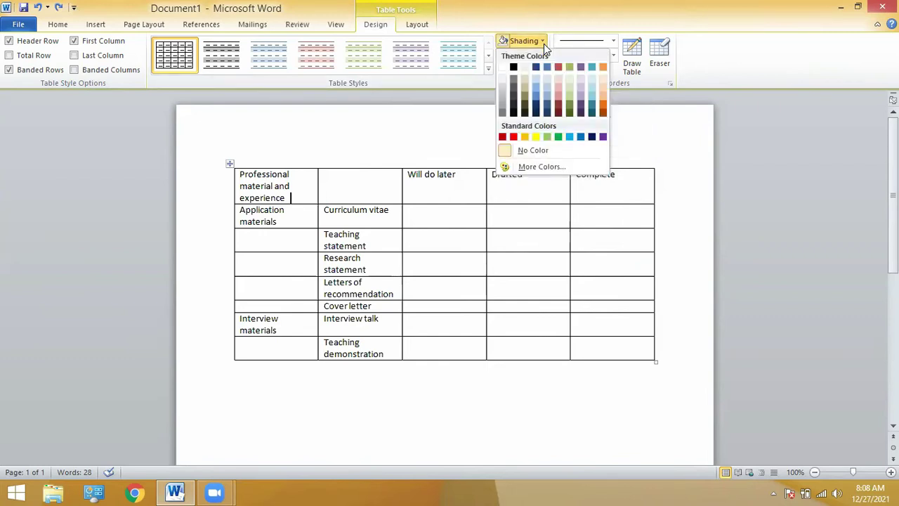
pyautogui.click(435, 177)
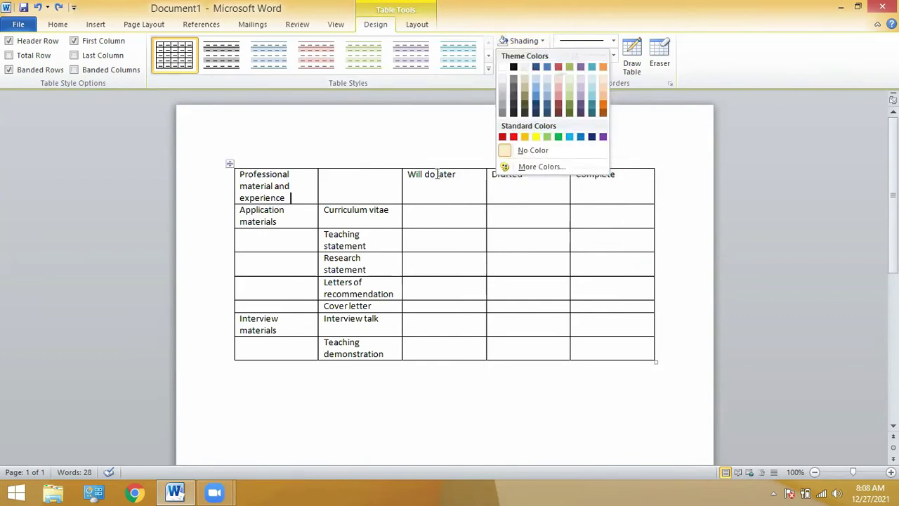
pyautogui.moveTo(627, 174); pyautogui.dragTo(243, 203)
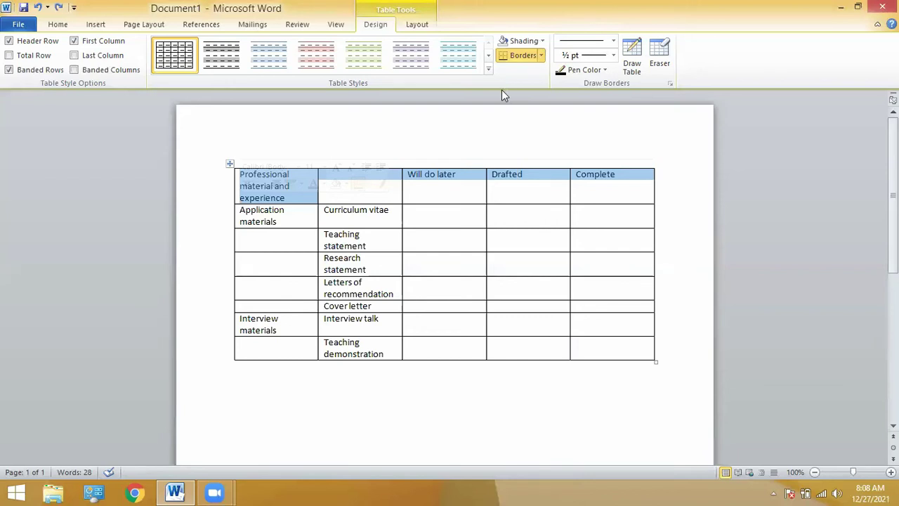
pyautogui.click(344, 245)
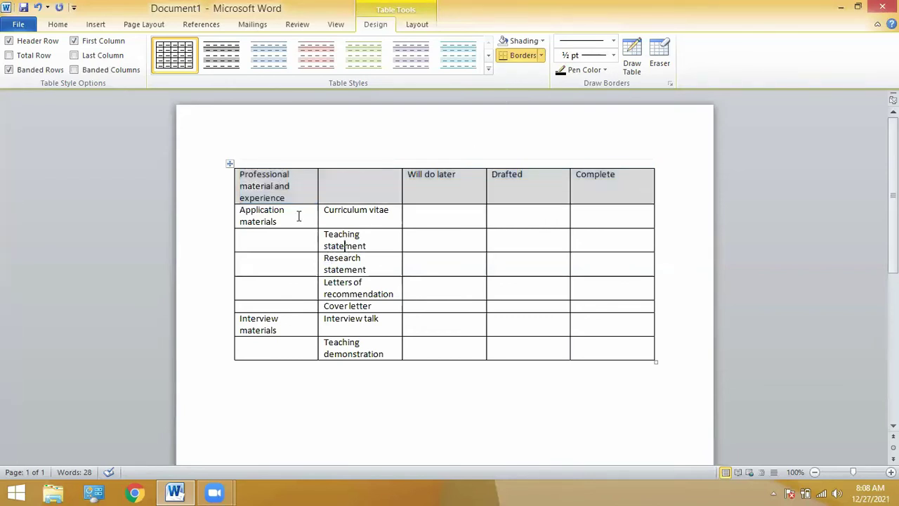
# - Shade the table's entire first column light grey
pyautogui.moveTo(284, 186); pyautogui.dragTo(288, 341)
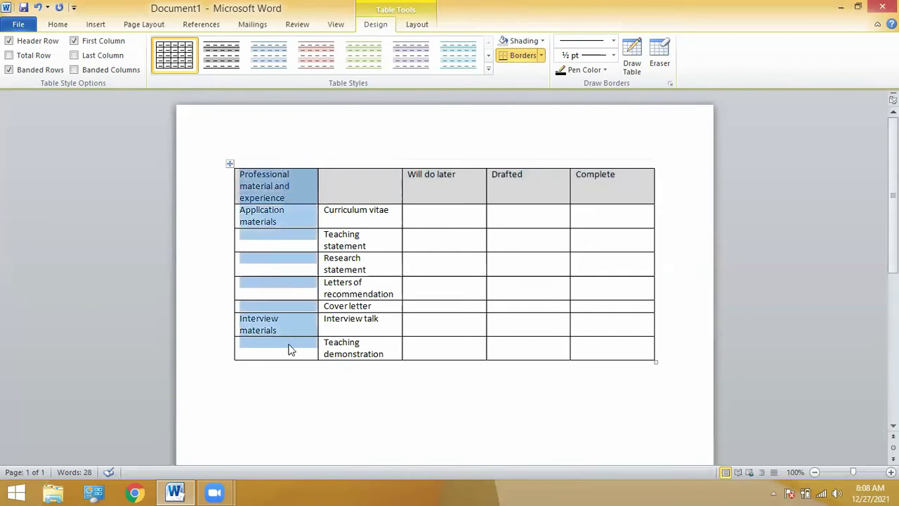
pyautogui.click(509, 43)
pyautogui.click(306, 241)
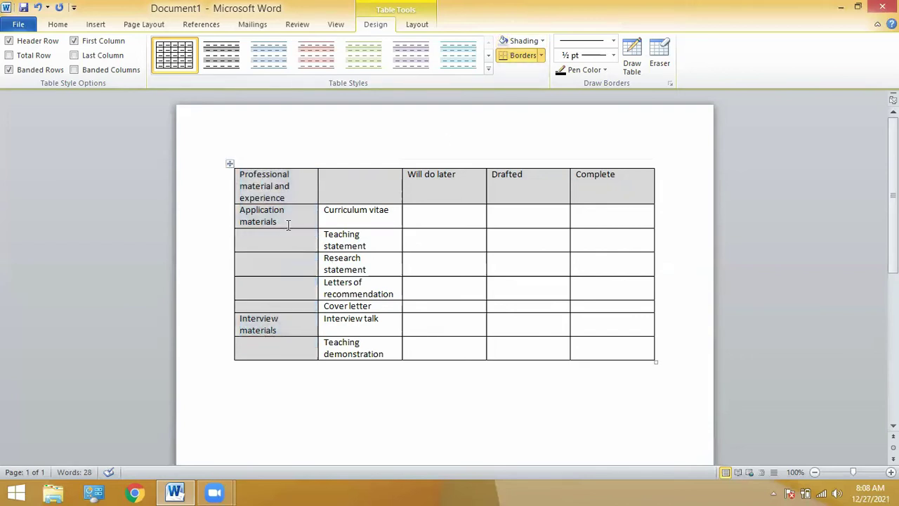
# - Shade the first-column cells below the header row, from "Application materials" to the last row, light orange
pyautogui.moveTo(289, 218); pyautogui.dragTo(284, 345)
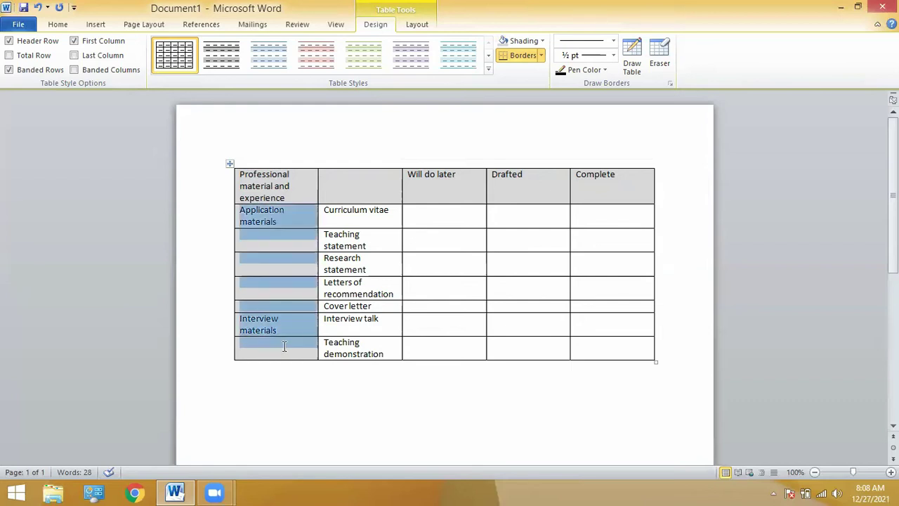
pyautogui.click(541, 40)
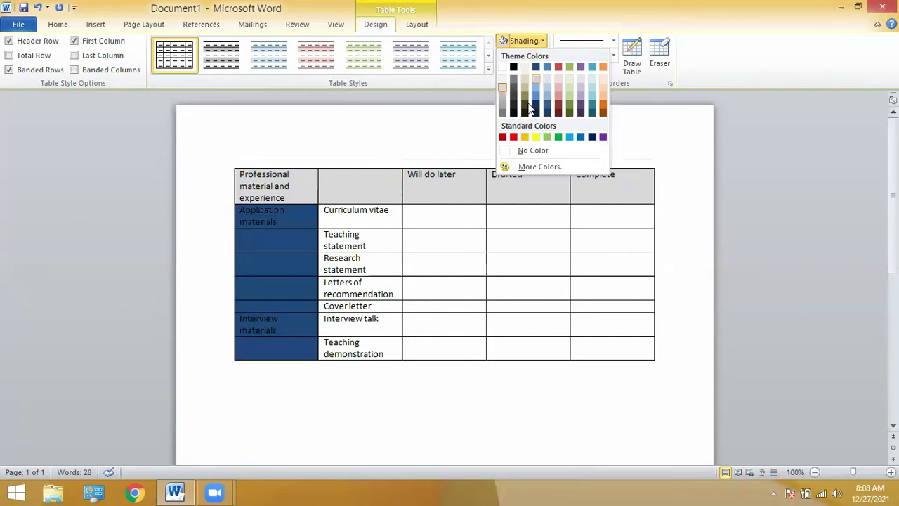
pyautogui.click(602, 88)
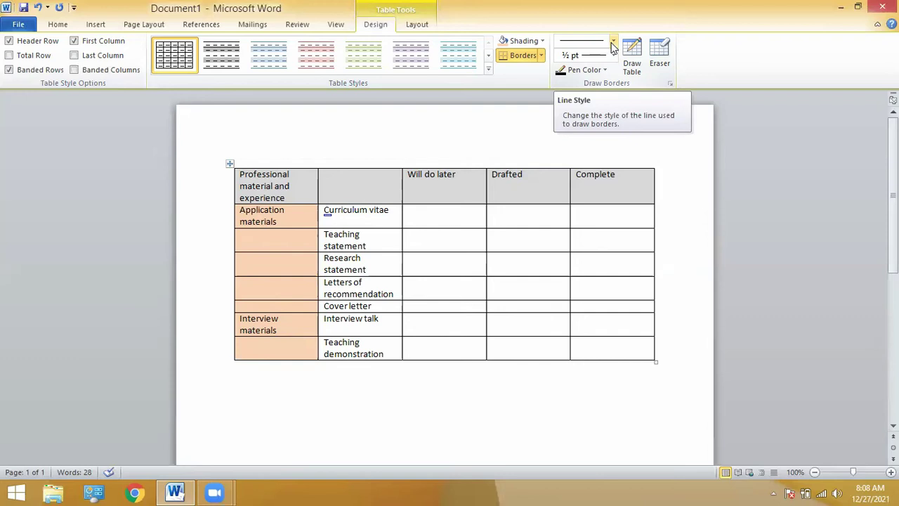
pyautogui.click(613, 43)
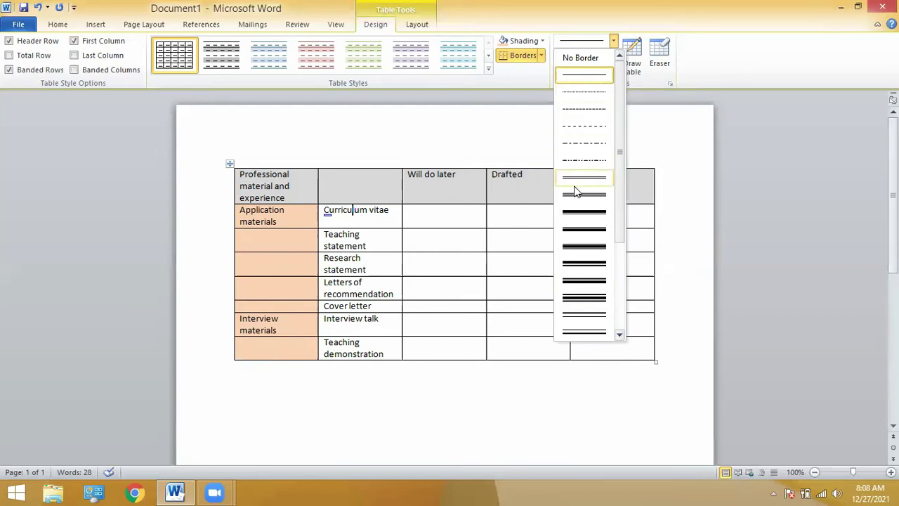
pyautogui.click(622, 276)
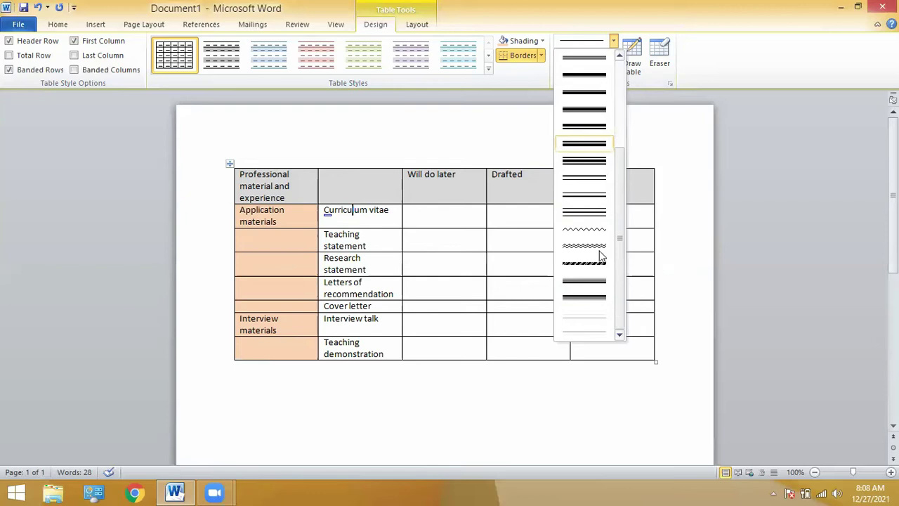
pyautogui.click(499, 182)
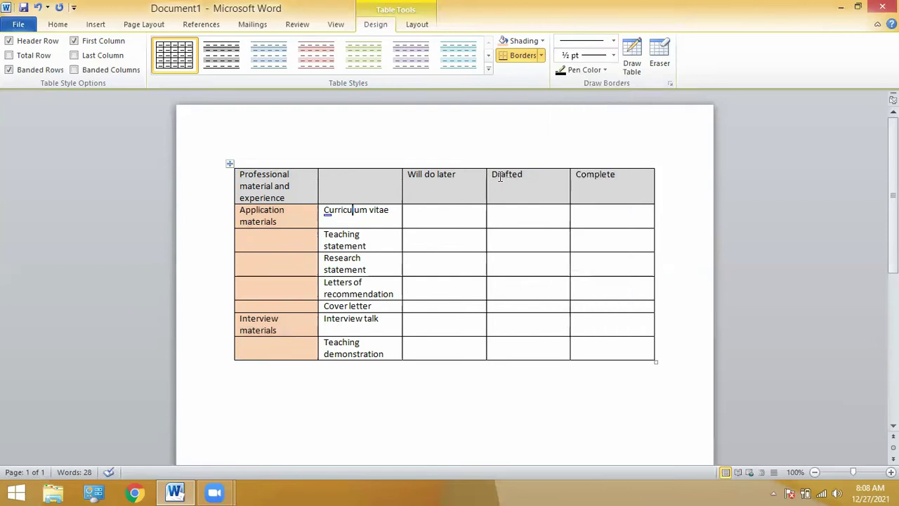
pyautogui.click(614, 59)
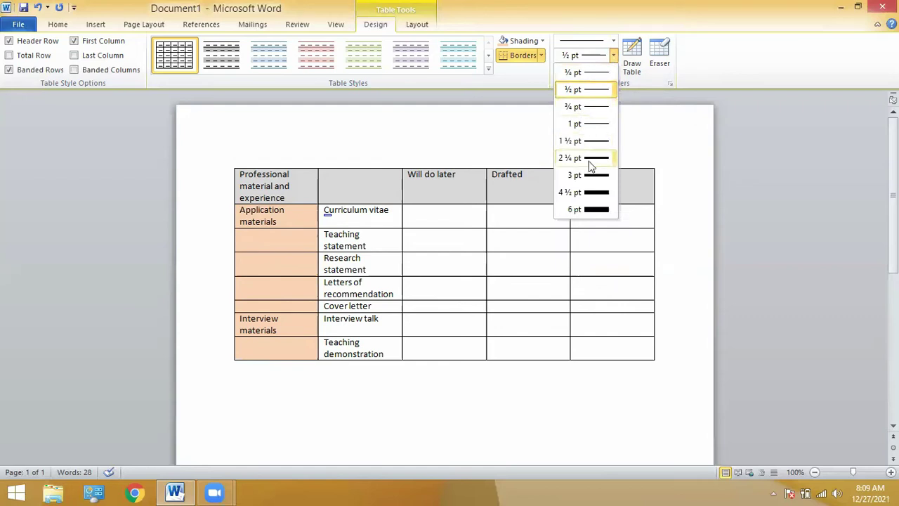
pyautogui.click(277, 161)
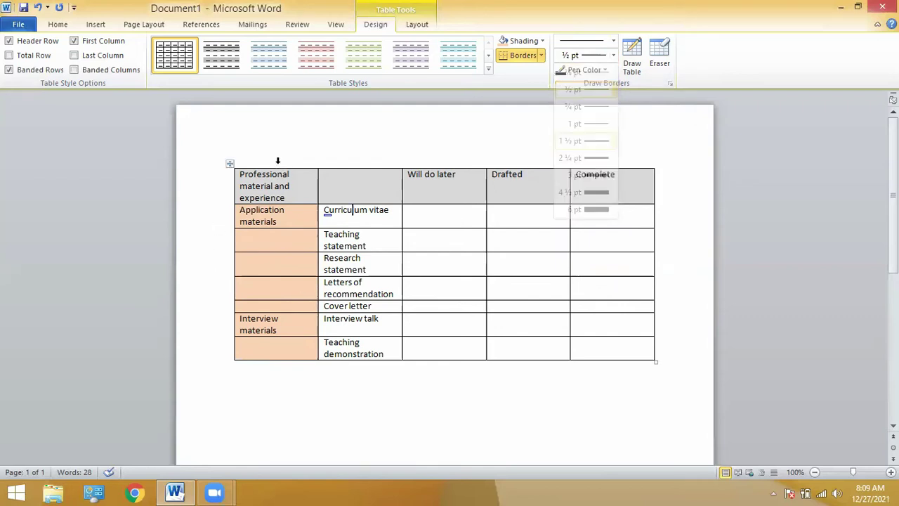
# - Draw 1½ pt borders in the automatic color along the table's upper and left edges and beneath the header row
pyautogui.click(614, 56)
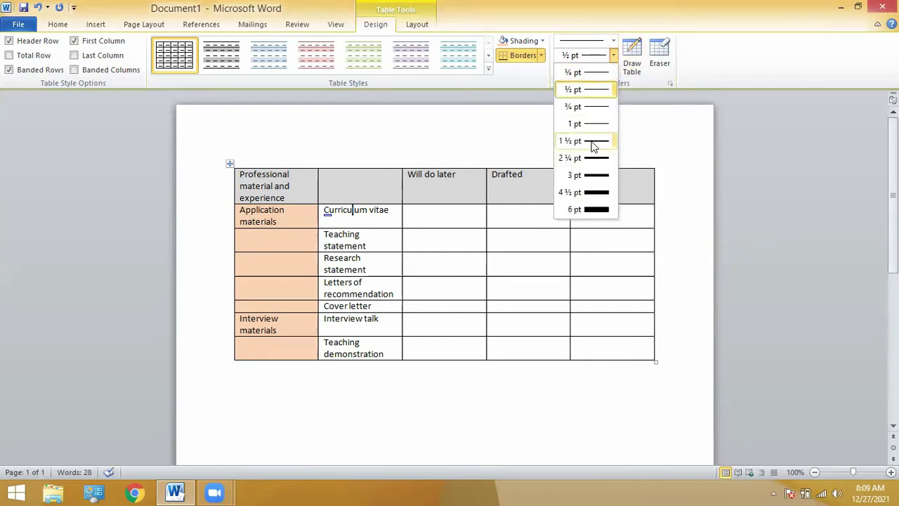
pyautogui.click(593, 144)
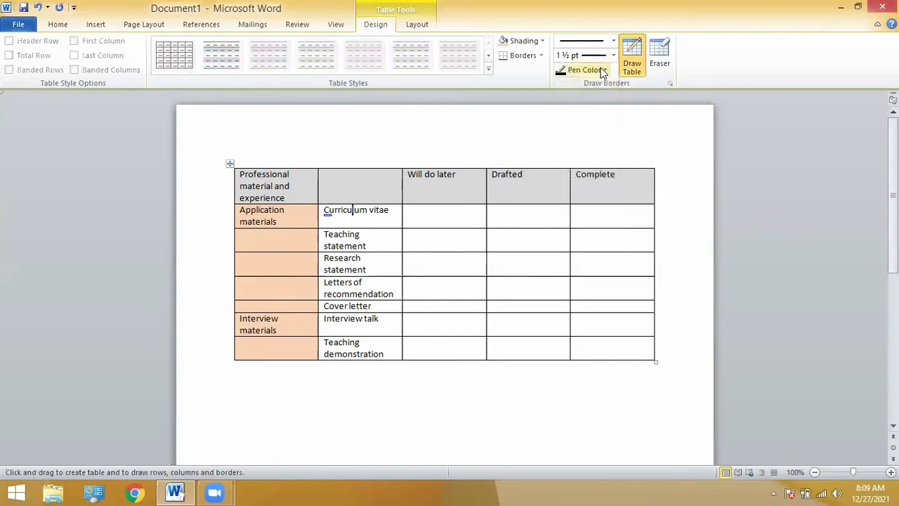
pyautogui.click(602, 70)
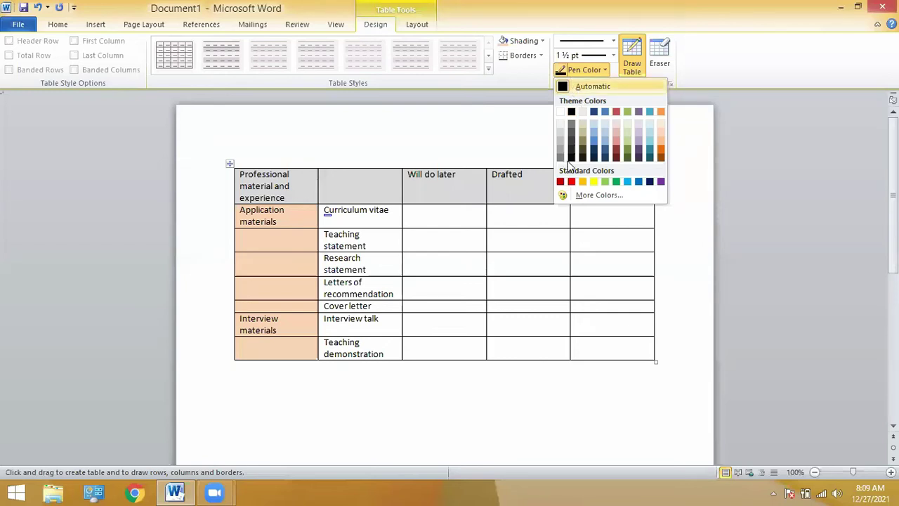
pyautogui.click(584, 87)
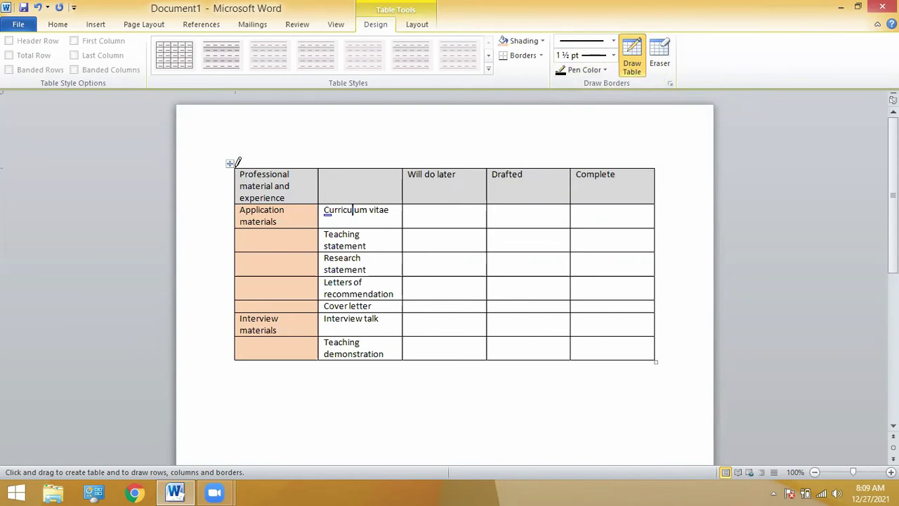
pyautogui.moveTo(236, 169)
pyautogui.mouseDown()
pyautogui.moveTo(579, 172)
pyautogui.moveTo(635, 161)
pyautogui.moveTo(642, 175)
pyautogui.mouseUp()
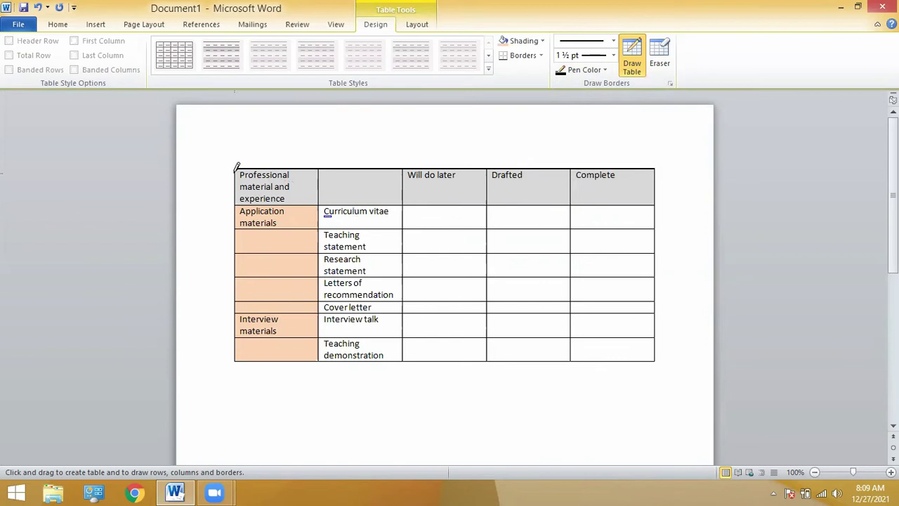
pyautogui.moveTo(237, 168); pyautogui.dragTo(242, 351)
pyautogui.moveTo(237, 206)
pyautogui.mouseDown()
pyautogui.moveTo(400, 202)
pyautogui.moveTo(595, 179)
pyautogui.moveTo(640, 194)
pyautogui.mouseUp()
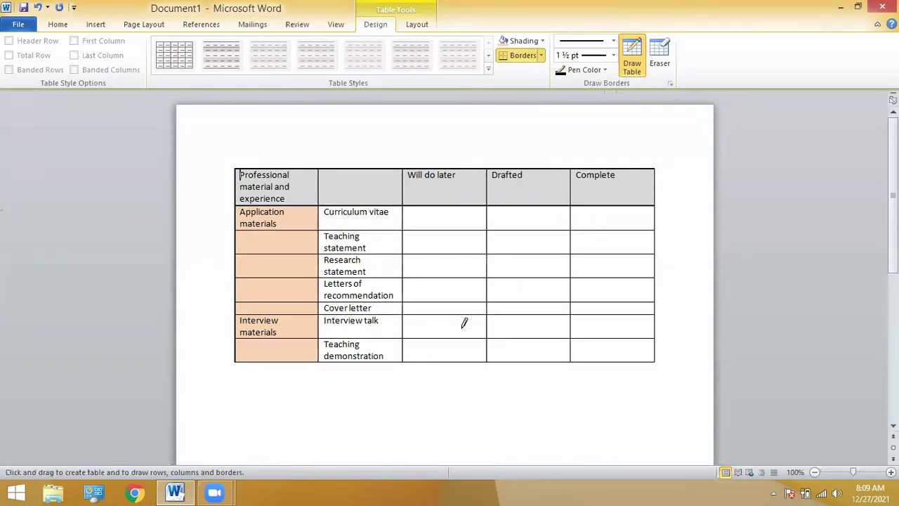
# - Draw 1½ pt borders above the "Interview materials" row and along the header row's right edge
pyautogui.moveTo(322, 309)
pyautogui.moveTo(393, 313); pyautogui.dragTo(644, 314)
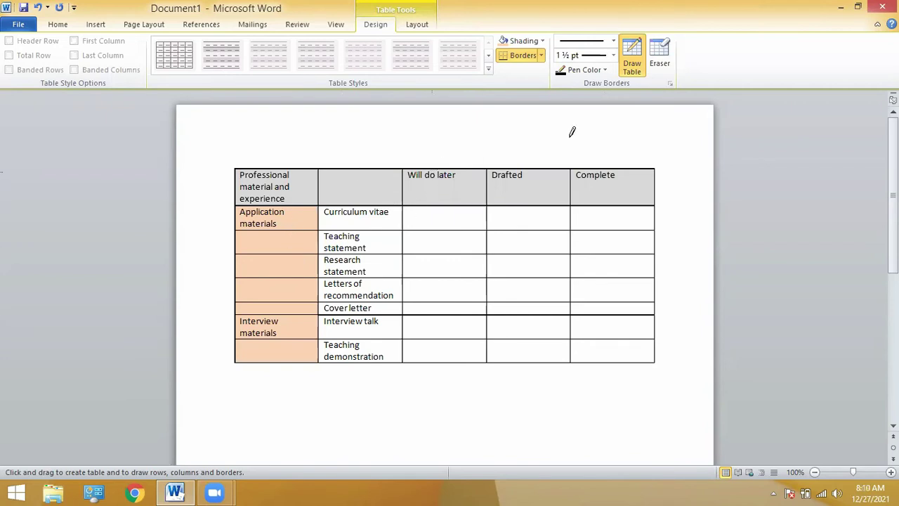
pyautogui.click(632, 73)
pyautogui.moveTo(656, 175); pyautogui.dragTo(657, 188)
# - Draw light blue ½ pt triple-line borders across the last three columns, beneath "Curriculum vitae" and at the lower part of the "Teaching statement" row
pyautogui.click(602, 73)
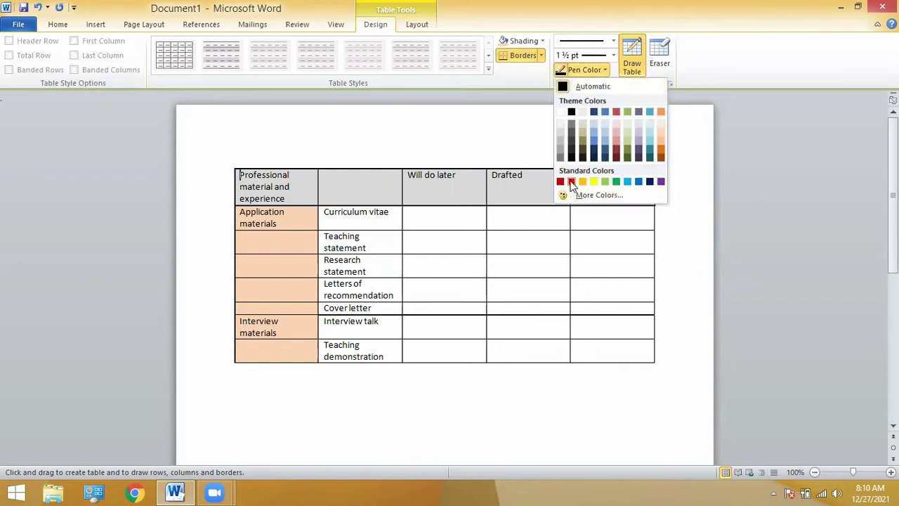
pyautogui.click(629, 184)
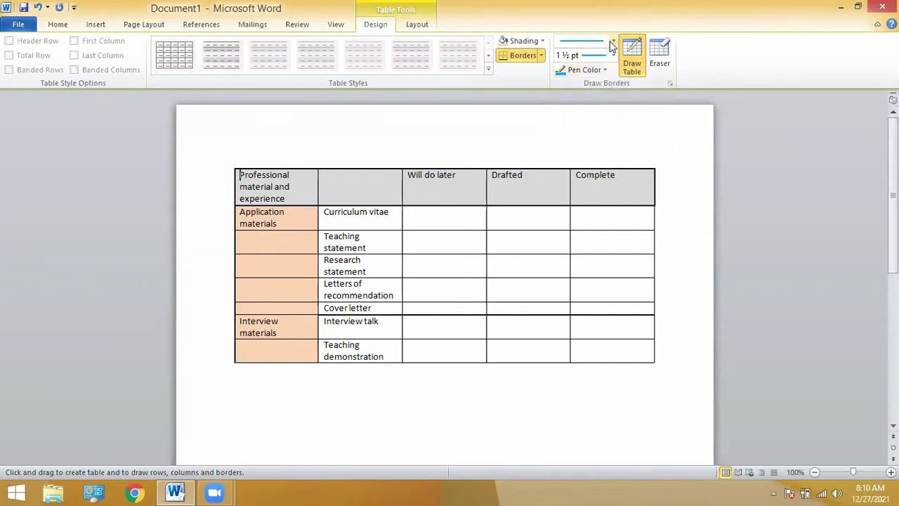
pyautogui.click(613, 42)
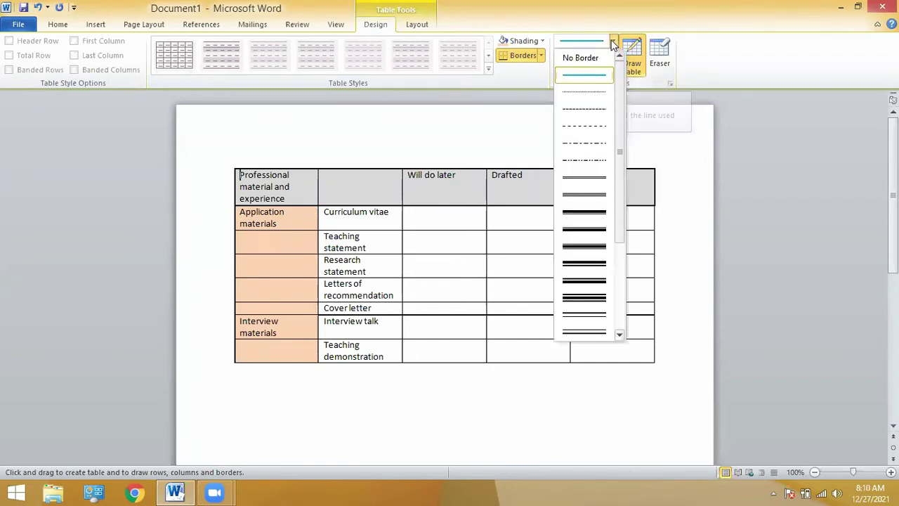
pyautogui.click(587, 196)
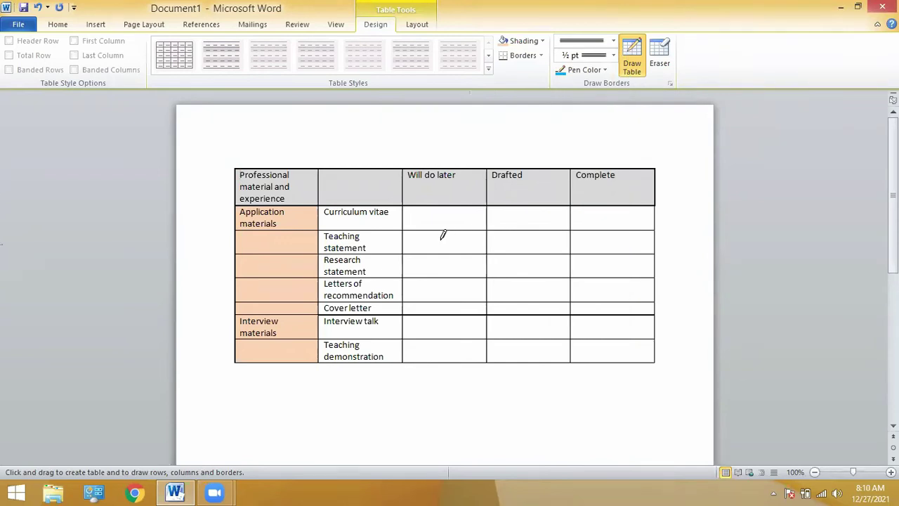
pyautogui.moveTo(419, 224)
pyautogui.mouseDown()
pyautogui.moveTo(460, 225)
pyautogui.moveTo(480, 241)
pyautogui.moveTo(494, 224)
pyautogui.moveTo(599, 229)
pyautogui.mouseUp()
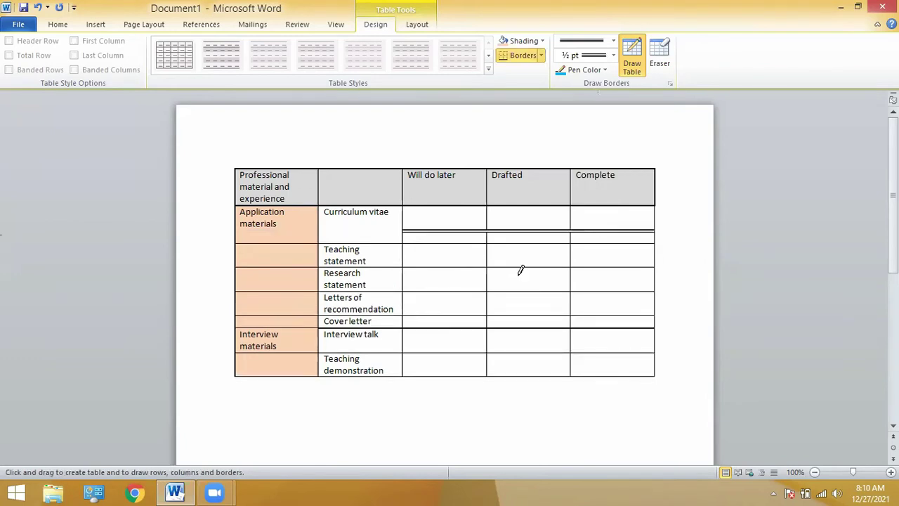
pyautogui.hotkey('ctrl', 'z')
pyautogui.moveTo(415, 227); pyautogui.dragTo(660, 234)
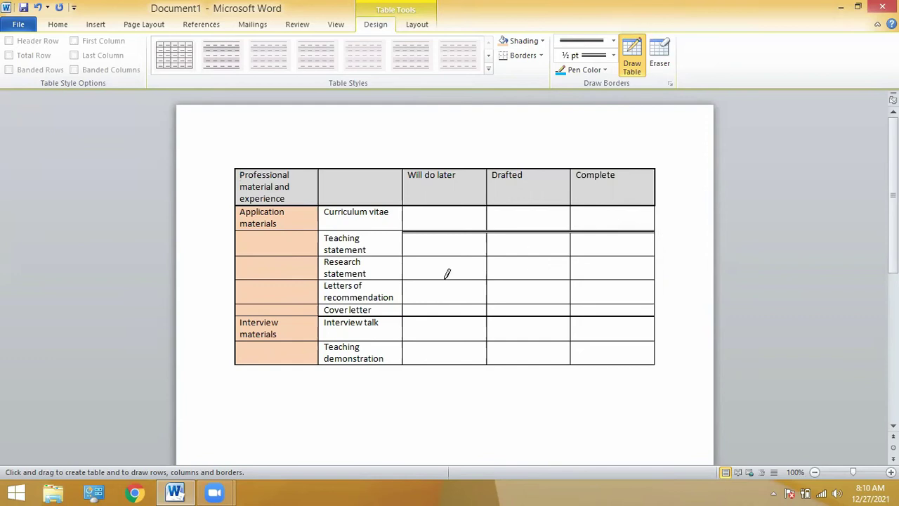
pyautogui.moveTo(415, 250); pyautogui.dragTo(668, 260)
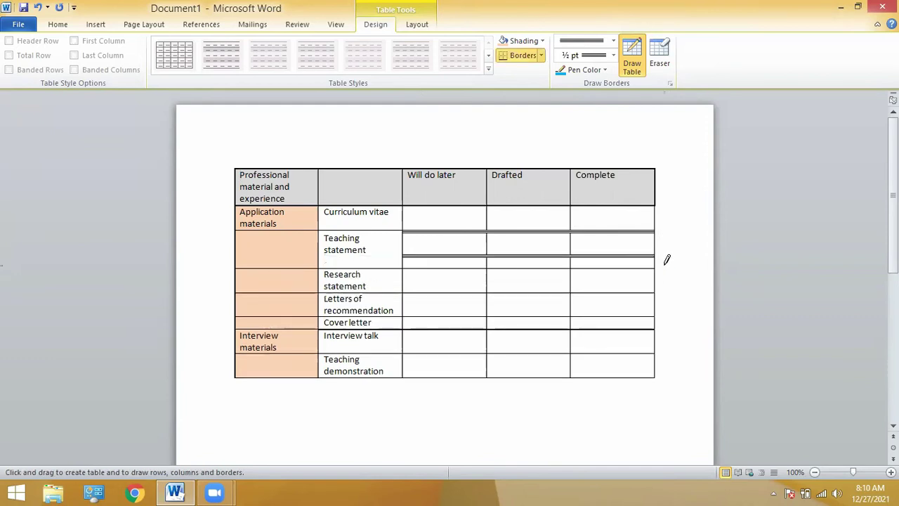
# - Undo the two triple-line borders drawn across the last three columns and stop drawing borders
pyautogui.hotkey('ctrl', 'z')
pyautogui.hotkey('ctrl', 'z')
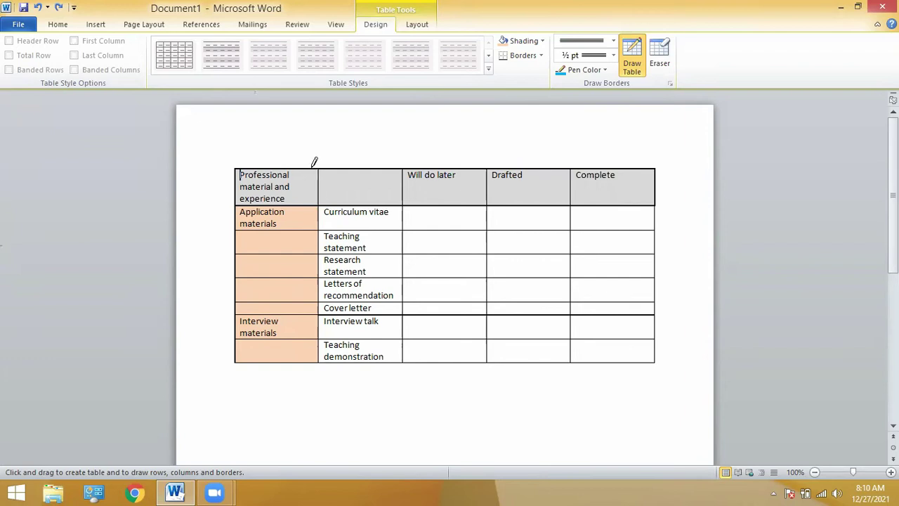
pyautogui.click(641, 62)
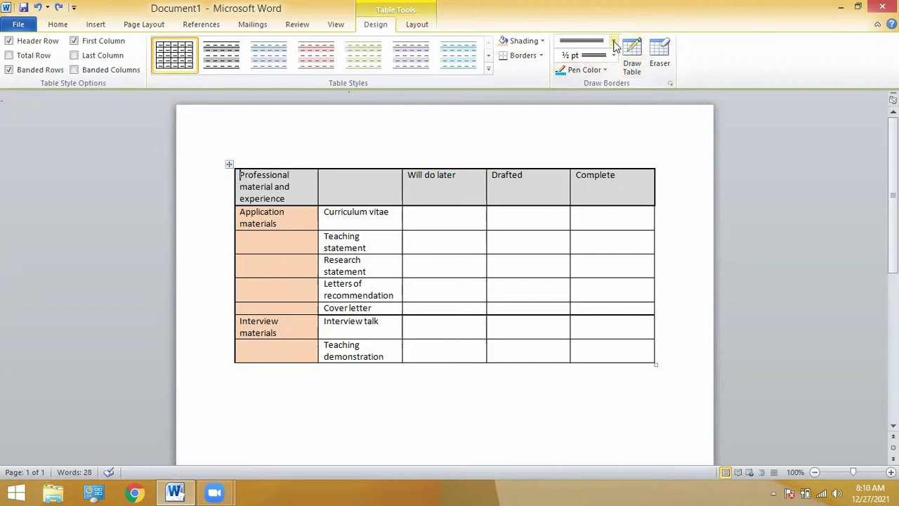
pyautogui.click(615, 45)
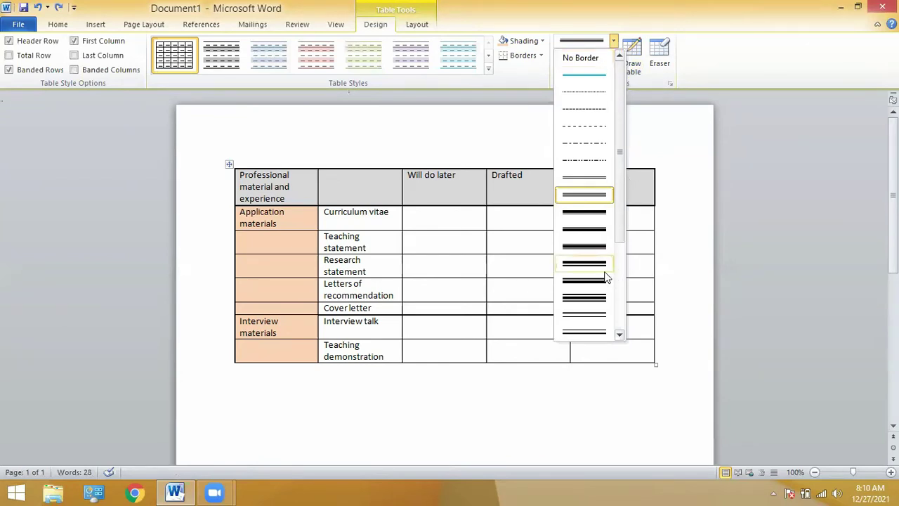
pyautogui.click(634, 74)
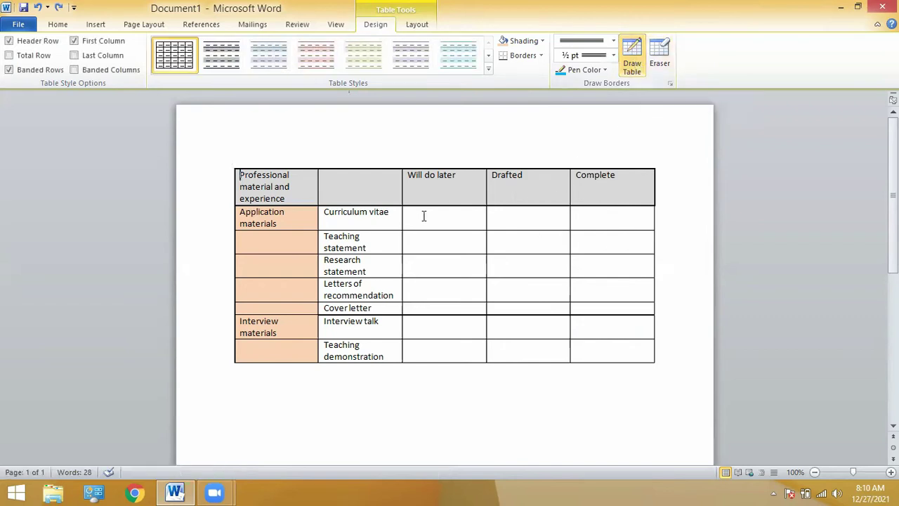
pyautogui.press('Escape')
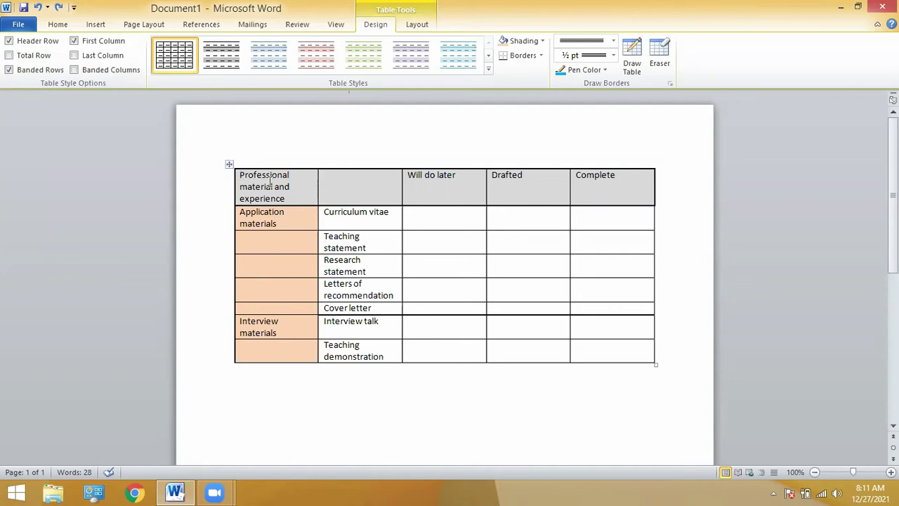
# - Hide the border between the first two header cells and the lines between the "Application materials" first-column cells using the No Border line style
pyautogui.moveTo(257, 184); pyautogui.dragTo(358, 191)
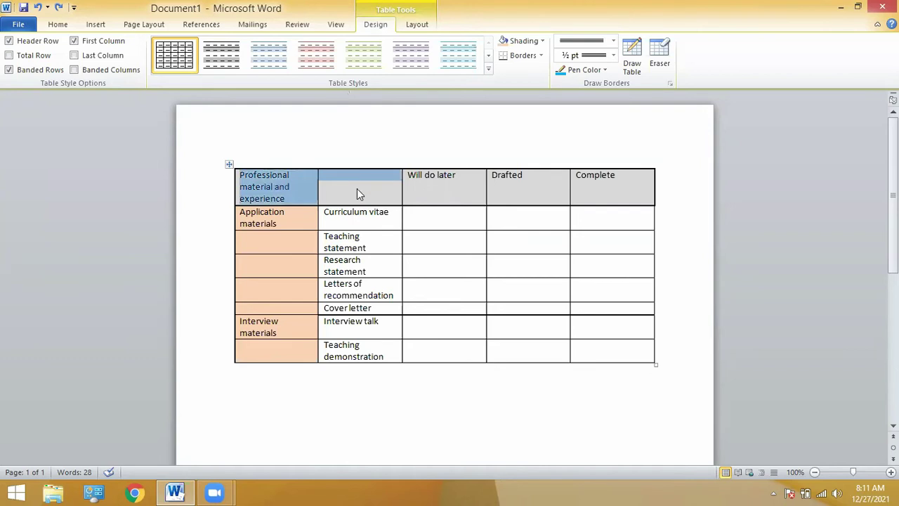
pyautogui.click(386, 188)
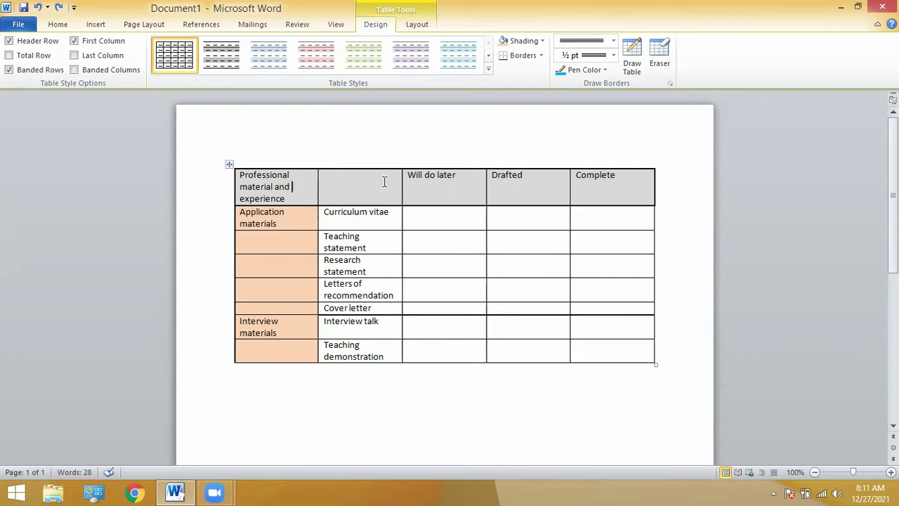
pyautogui.click(614, 44)
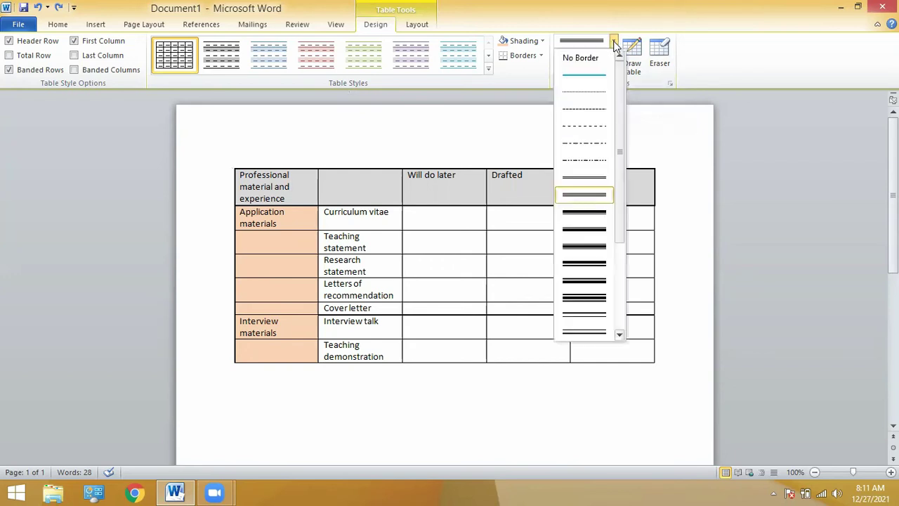
pyautogui.click(584, 60)
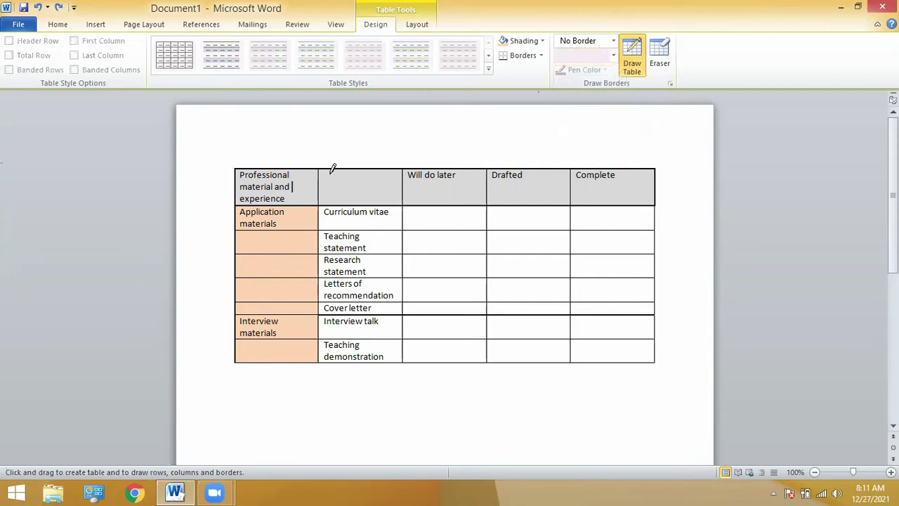
pyautogui.moveTo(321, 174); pyautogui.dragTo(324, 209)
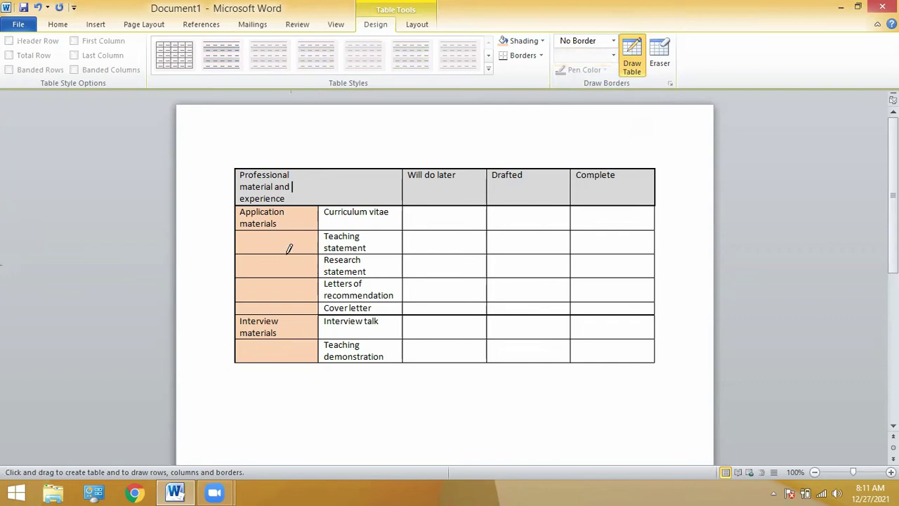
pyautogui.moveTo(288, 249)
pyautogui.mouseDown()
pyautogui.moveTo(289, 300)
pyautogui.moveTo(295, 223)
pyautogui.mouseUp()
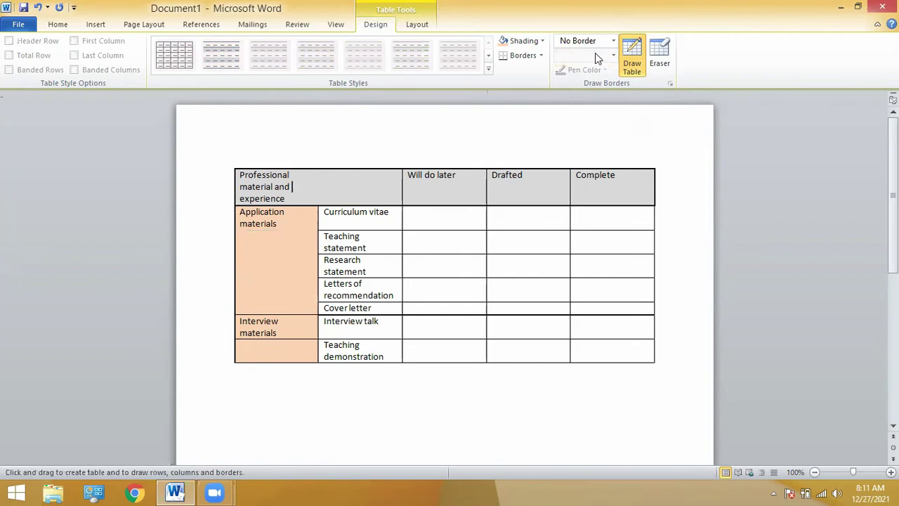
pyautogui.click(631, 58)
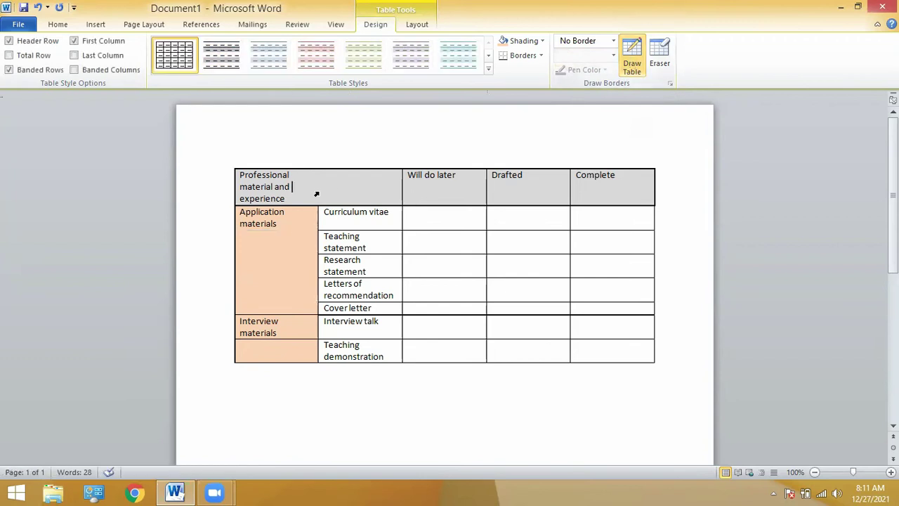
# - Enter "Names" in the second header cell and a person's first name in the cell below "Application materials"
pyautogui.click(363, 183)
pyautogui.write('names')
pyautogui.press('Tab')
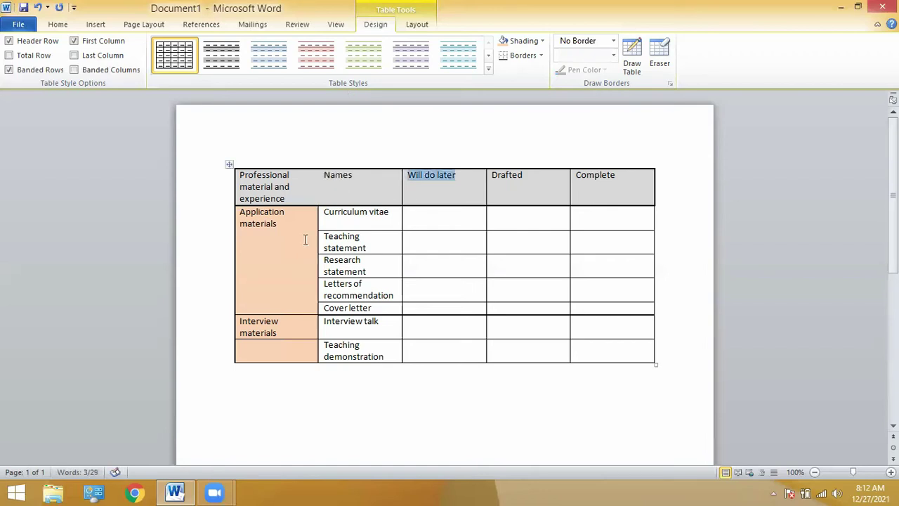
pyautogui.click(253, 241)
pyautogui.write('zaheer')
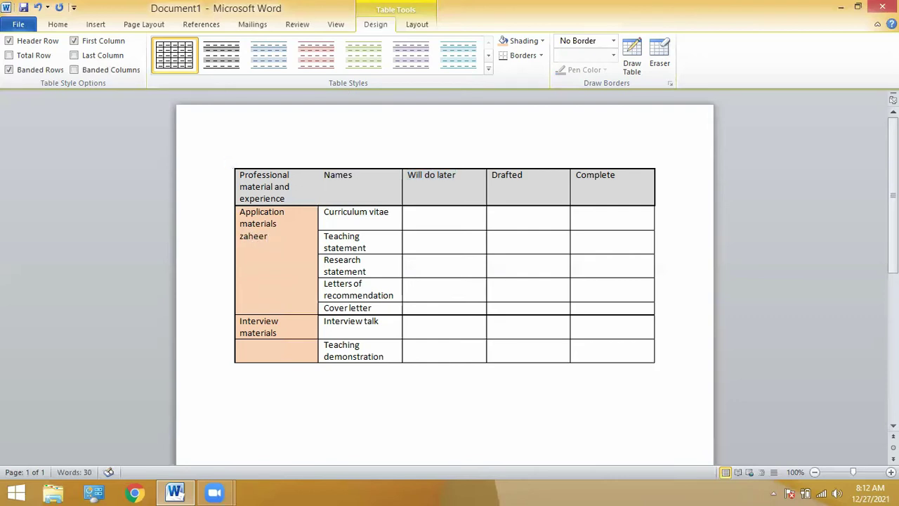
# - Delete the name from the first column, and undo the "Names" entry and the hidden borders
pyautogui.press('BackSpace')
pyautogui.press('BackSpace')
pyautogui.press('BackSpace')
pyautogui.press('BackSpace')
pyautogui.press('BackSpace')
pyautogui.press('BackSpace')
pyautogui.hotkey('ctrl', 'z')
pyautogui.hotkey('ctrl', 'z')
pyautogui.hotkey('ctrl', 'z')
pyautogui.hotkey('ctrl', 'z')
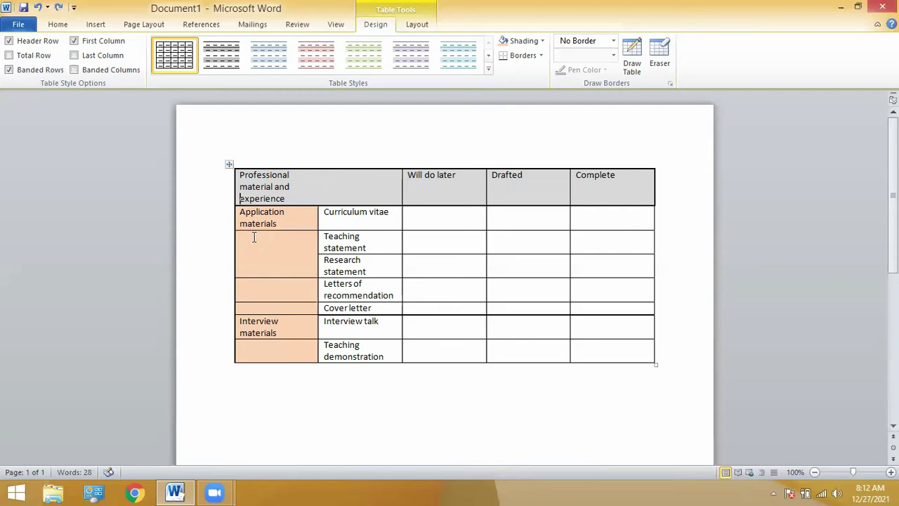
pyautogui.hotkey('ctrl', 'z')
pyautogui.hotkey('ctrl', 'z')
# - Erase the border between the first two header cells so "Professional material and experience" spans both columns
pyautogui.moveTo(355, 194); pyautogui.dragTo(298, 196)
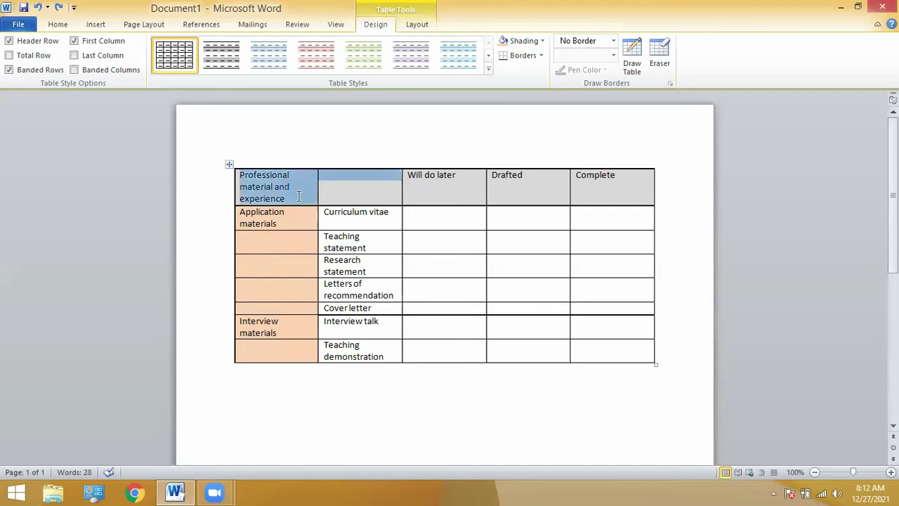
pyautogui.moveTo(353, 191); pyautogui.dragTo(305, 186)
pyautogui.click(351, 199)
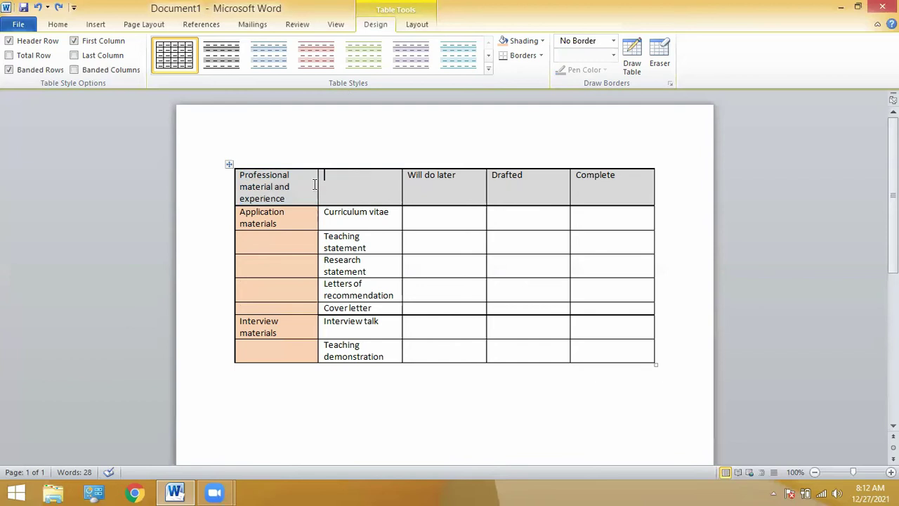
pyautogui.click(661, 55)
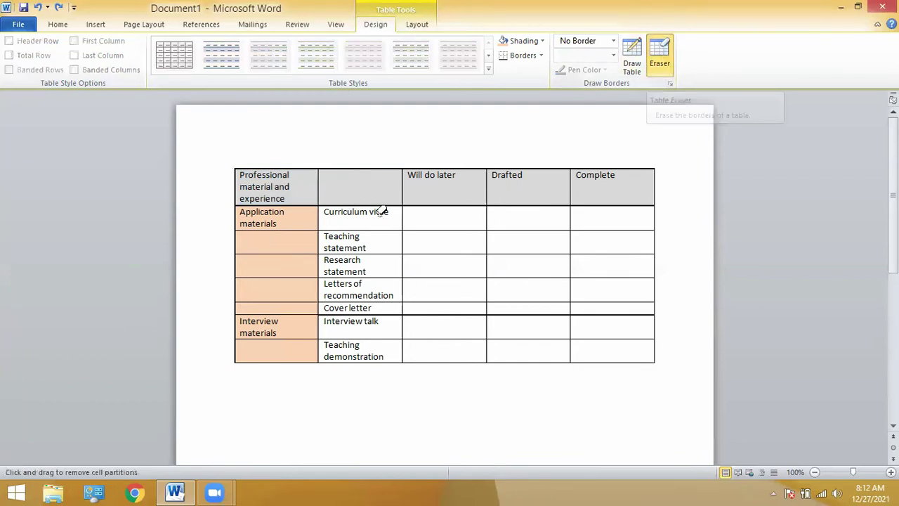
pyautogui.click(318, 181)
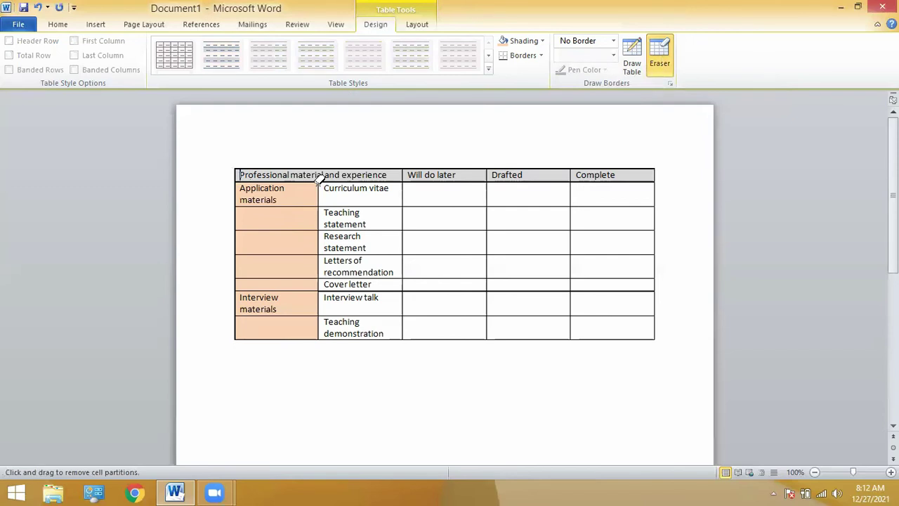
# - Erase the inner horizontal borders of the first column's "Application materials" and "Interview materials" sections, and widen the table to columns of about 1.42"
pyautogui.click(289, 206)
pyautogui.click(288, 218)
pyautogui.click(290, 242)
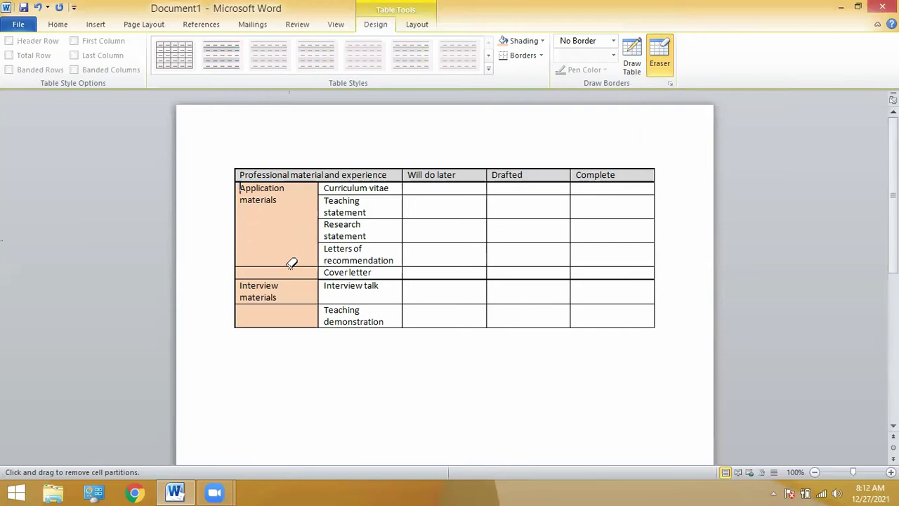
pyautogui.click(290, 266)
pyautogui.click(291, 301)
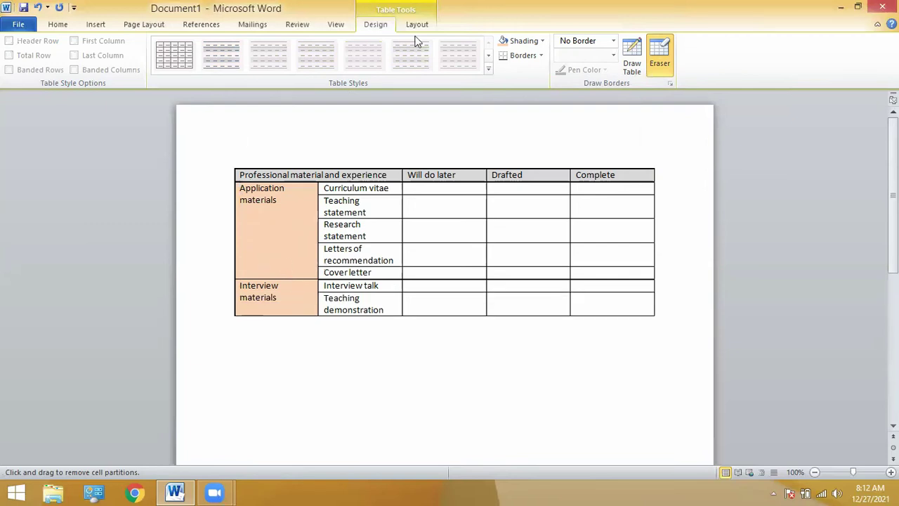
pyautogui.click(659, 67)
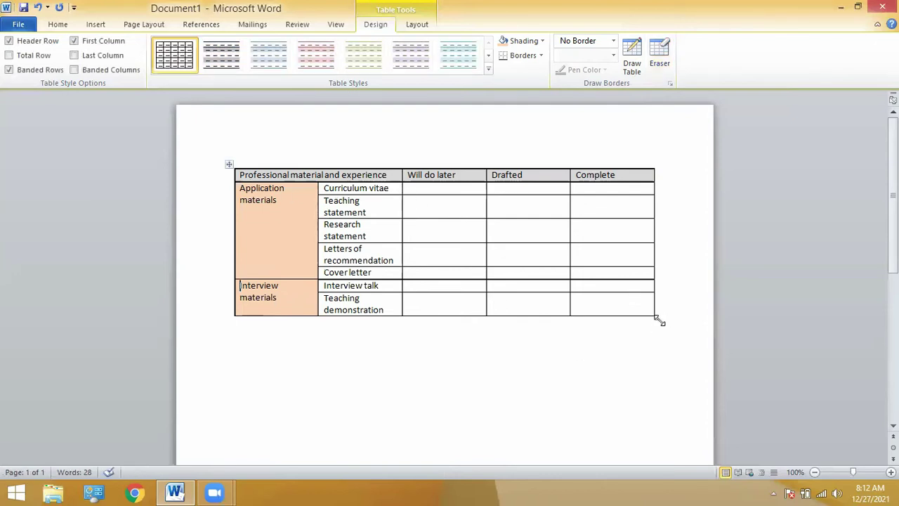
pyautogui.moveTo(656, 317); pyautogui.dragTo(658, 323)
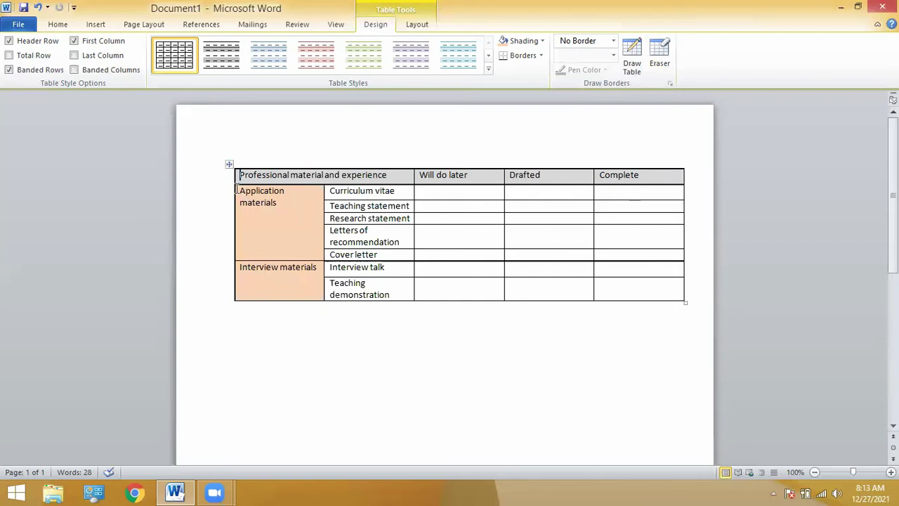
# - Align the "Application materials" text to the top center of its cell, and switch it to the top right
pyautogui.tripleClick(265, 202)
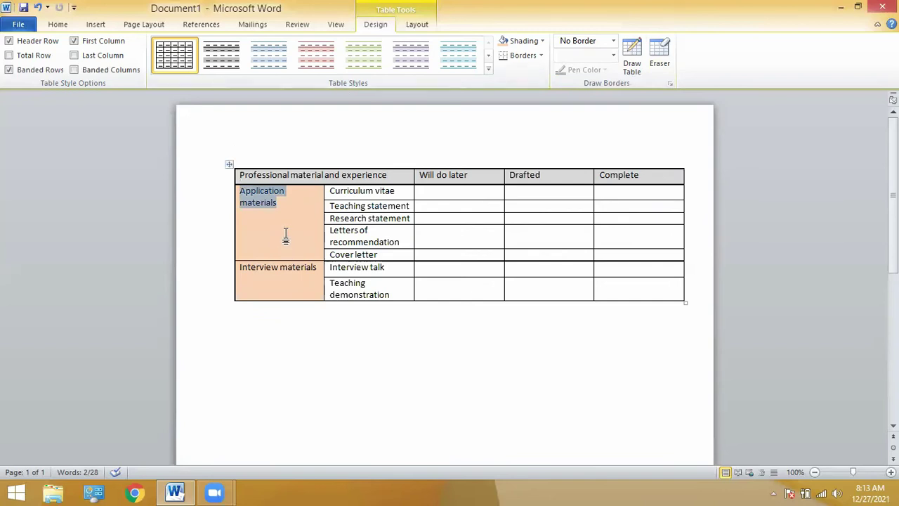
pyautogui.click(416, 25)
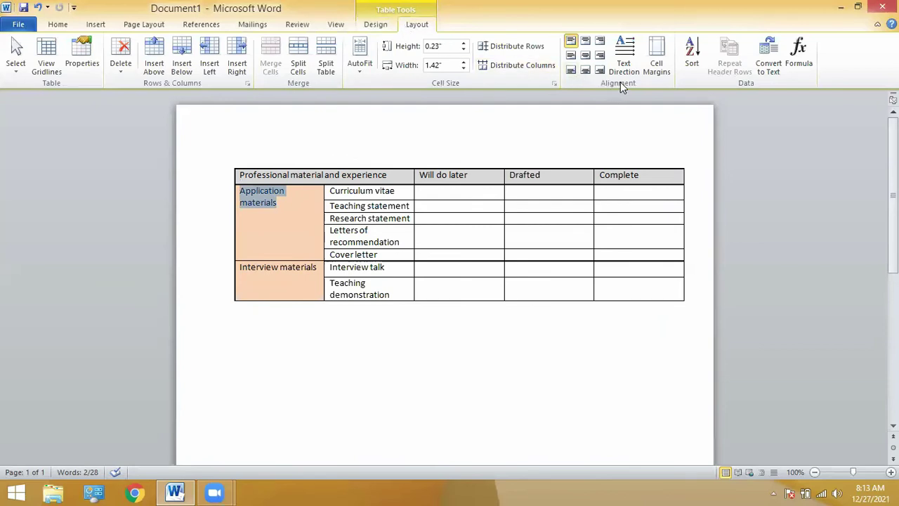
pyautogui.click(585, 42)
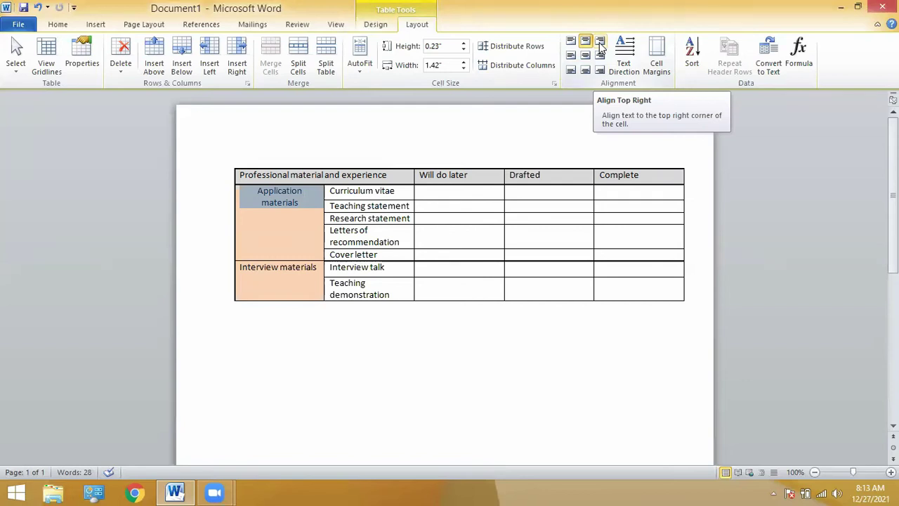
pyautogui.click(601, 43)
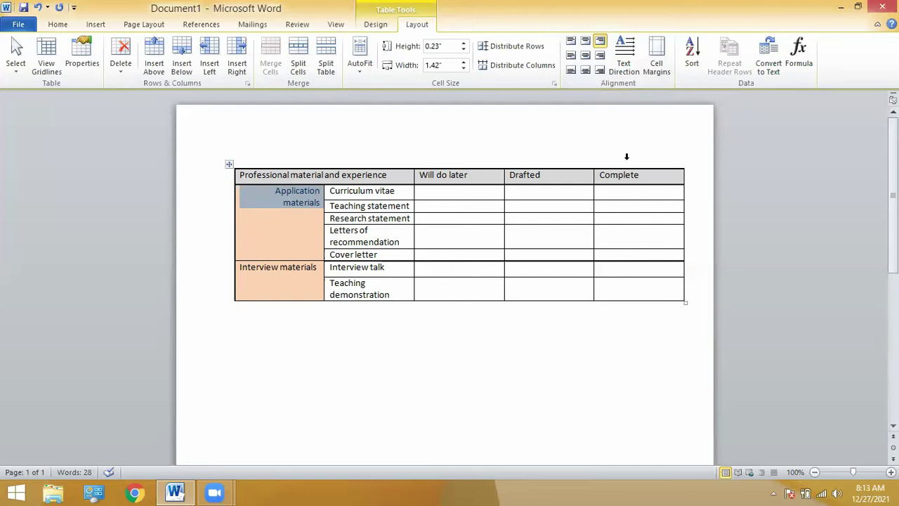
# - Try the center and center-left alignments on the "Application materials" cell, and settle on center right
pyautogui.click(276, 266)
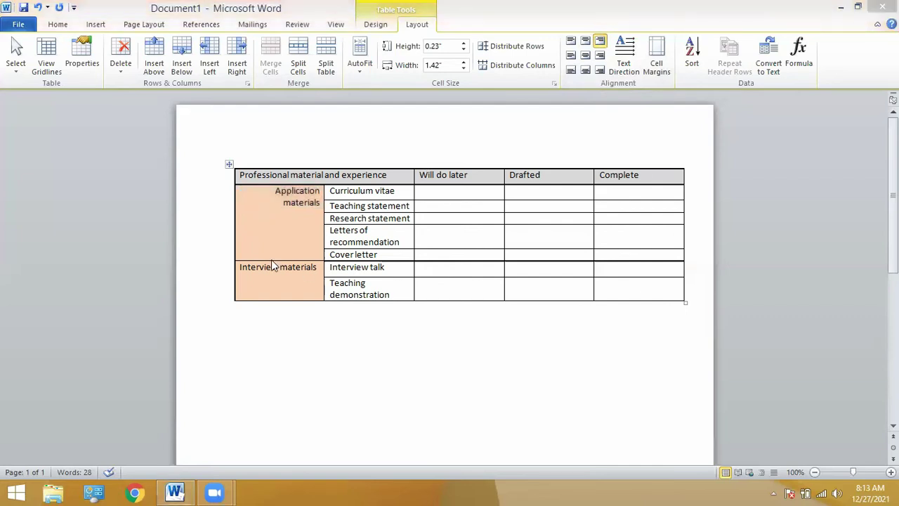
pyautogui.tripleClick(282, 213)
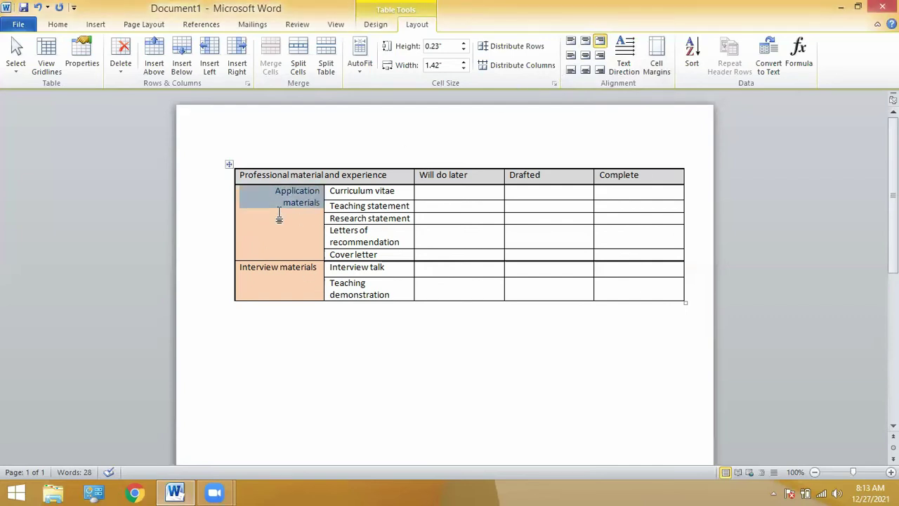
pyautogui.click(586, 58)
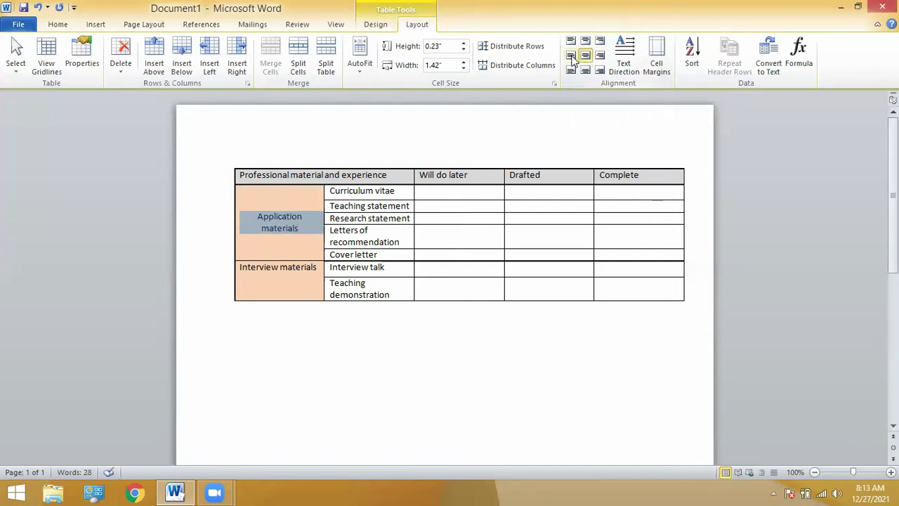
pyautogui.click(572, 59)
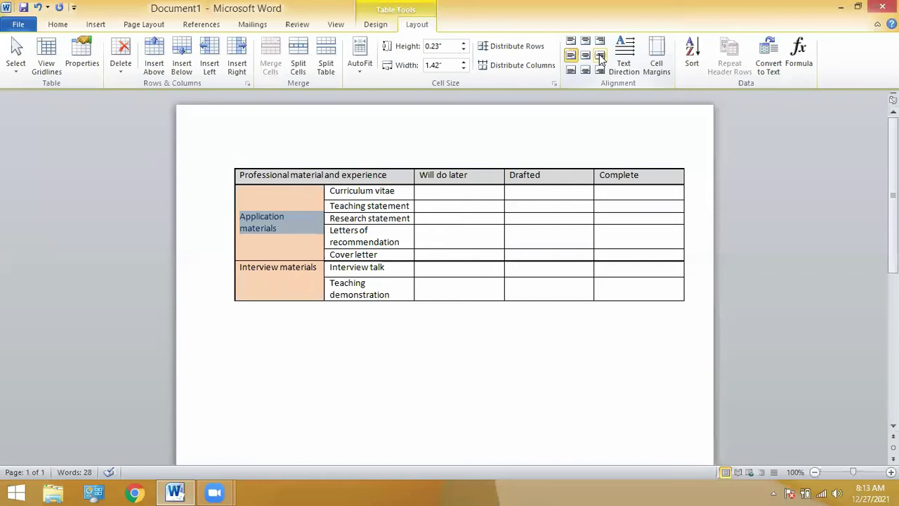
pyautogui.click(600, 56)
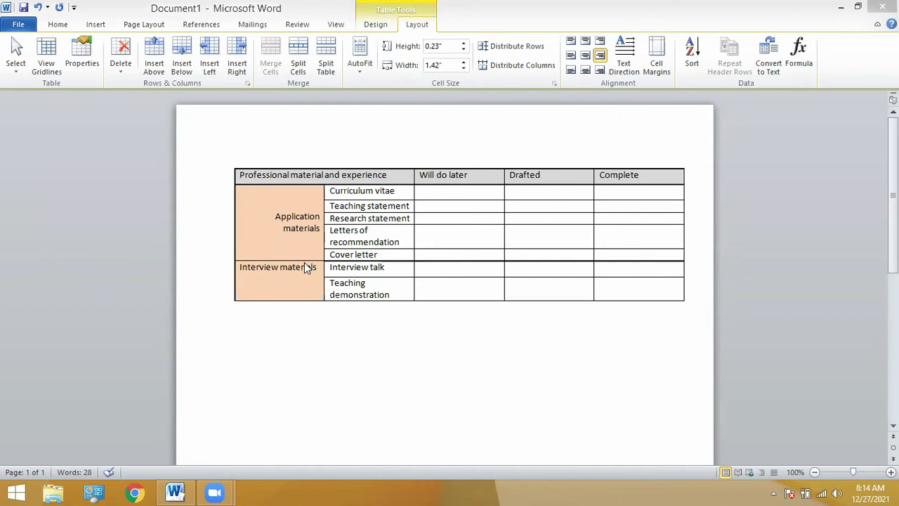
# - Center the "Interview materials" text horizontally and vertically in its cell
pyautogui.click(279, 268)
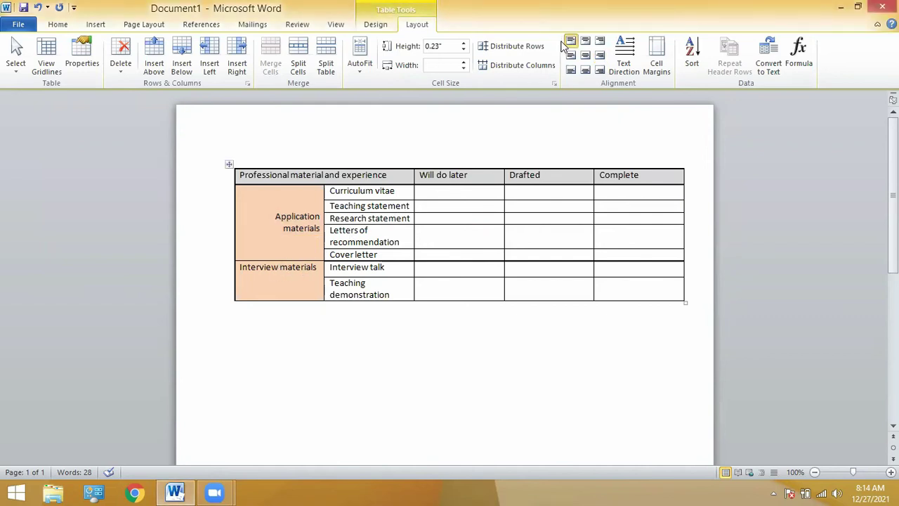
pyautogui.click(587, 59)
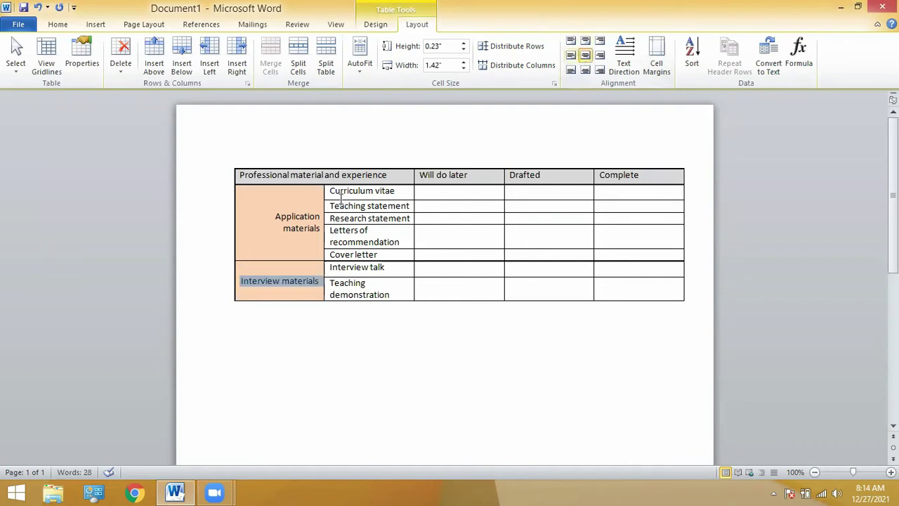
pyautogui.click(314, 217)
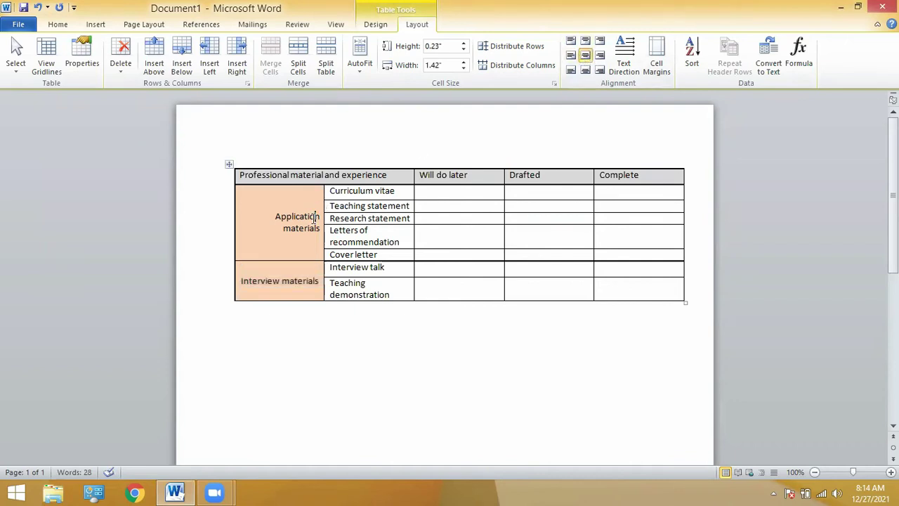
# - Center the "Application materials" text in its cell, and bold both the "Application materials" and "Interview materials" labels
pyautogui.click(587, 56)
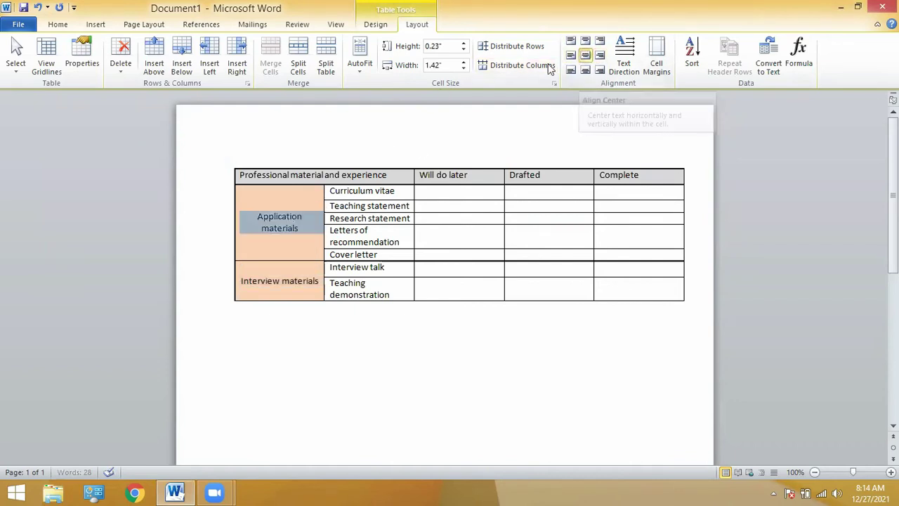
pyautogui.click(310, 245)
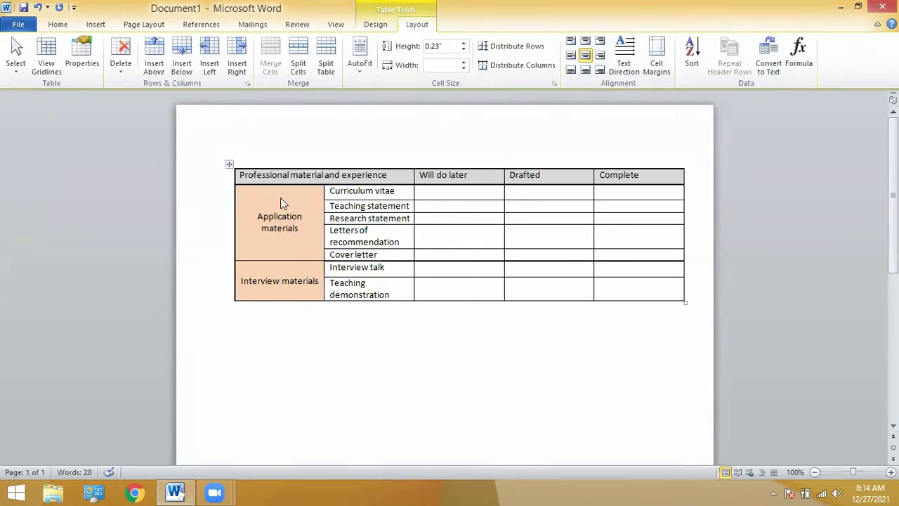
pyautogui.hotkey('shift', 'Down')
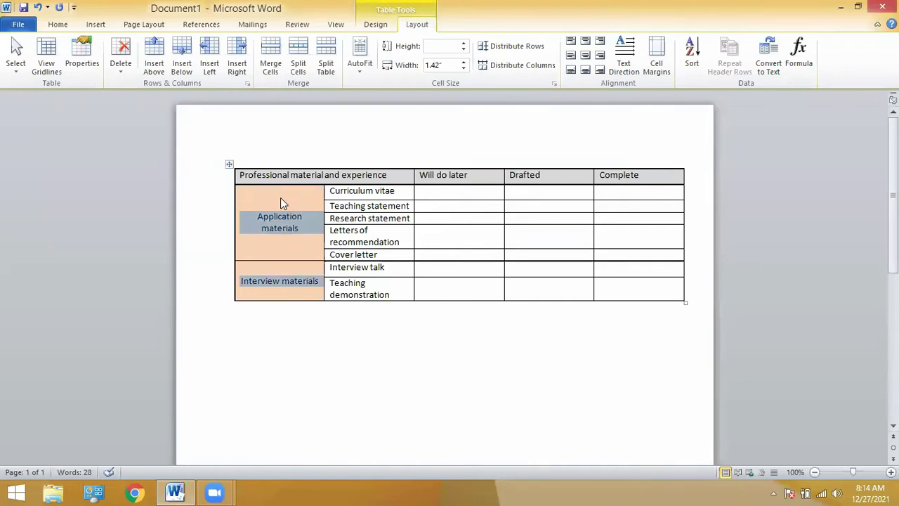
pyautogui.hotkey('ctrl', 'b')
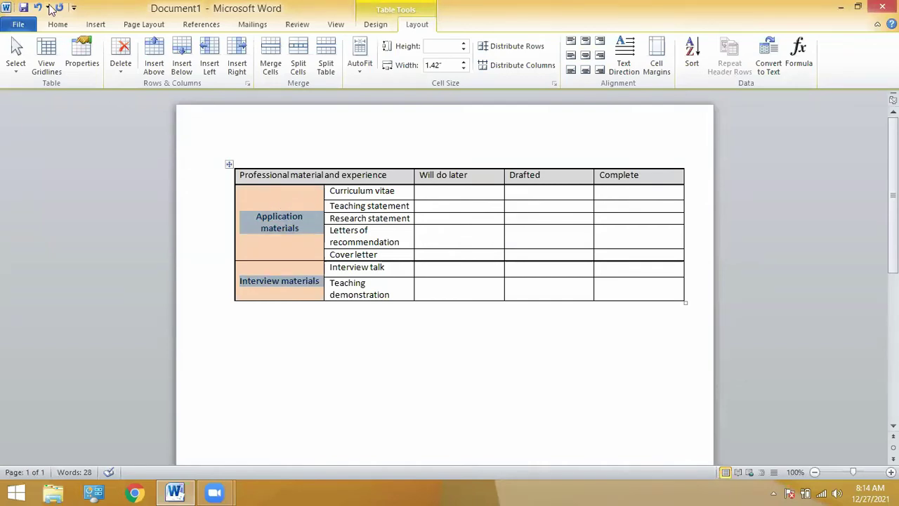
pyautogui.click(57, 24)
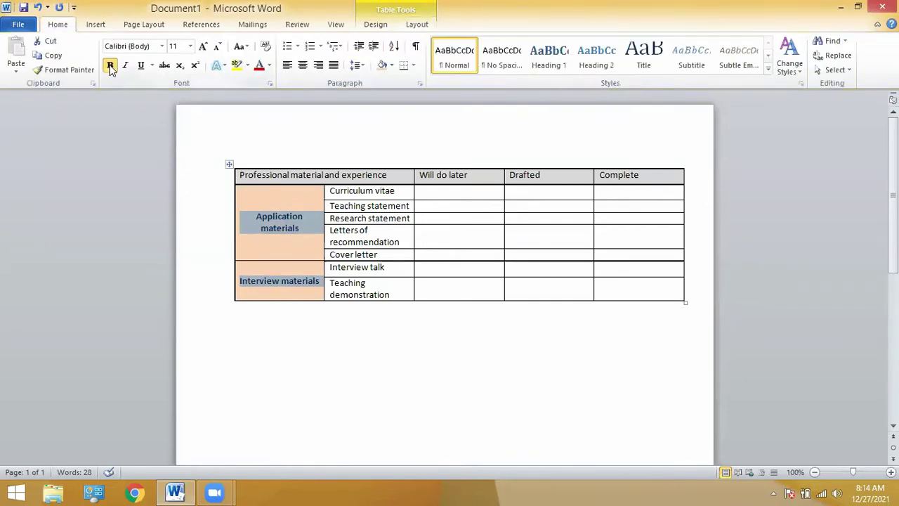
# - Bold the header row text and enlarge it to 14 pt
pyautogui.moveTo(283, 174); pyautogui.dragTo(677, 167)
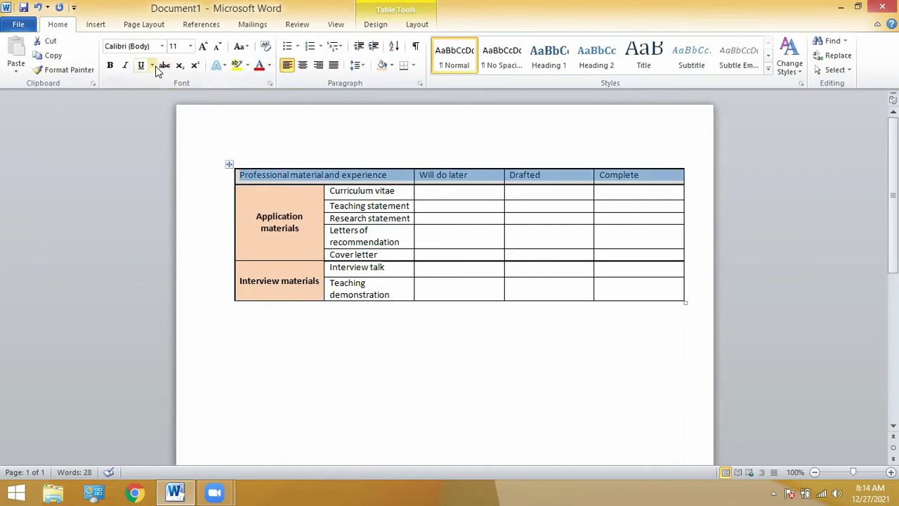
pyautogui.hotkey('ctrl', 'b')
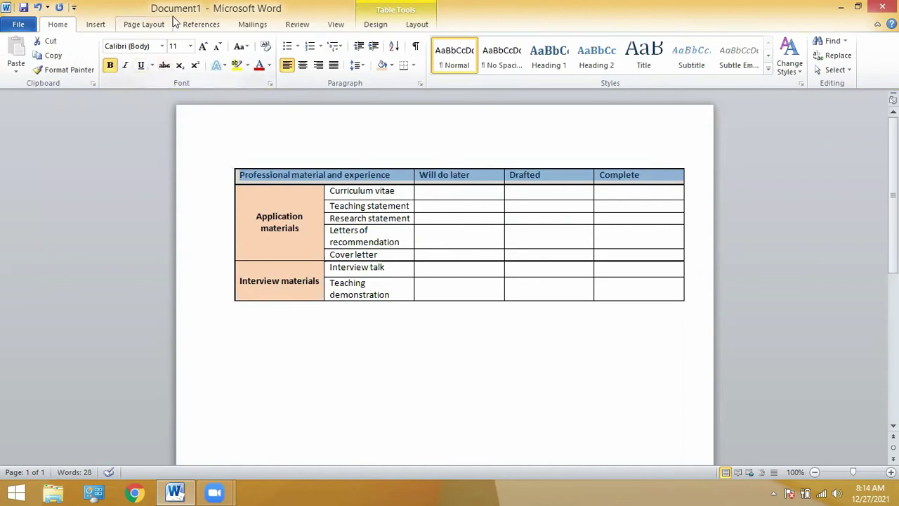
pyautogui.click(203, 48)
pyautogui.click(203, 48)
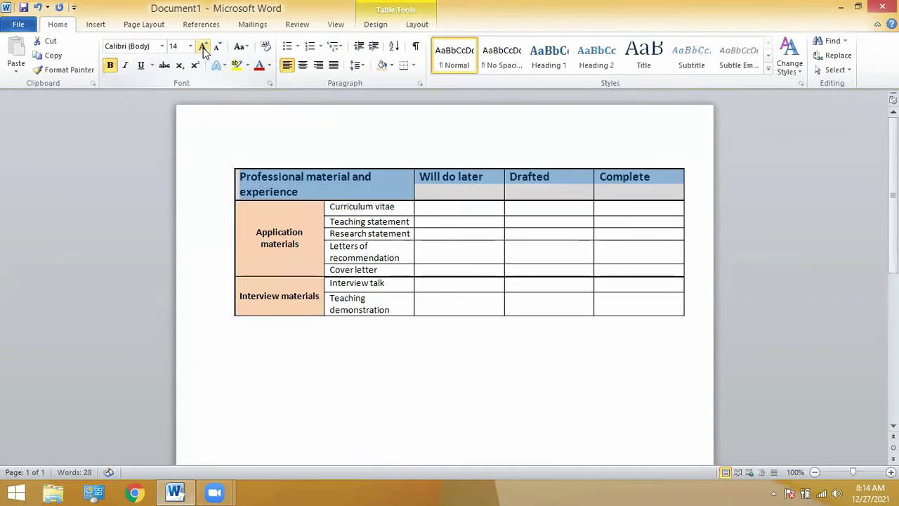
# - Enlarge the "Application materials" and "Interview materials" labels to match the header row's font size
pyautogui.moveTo(315, 292); pyautogui.dragTo(249, 223)
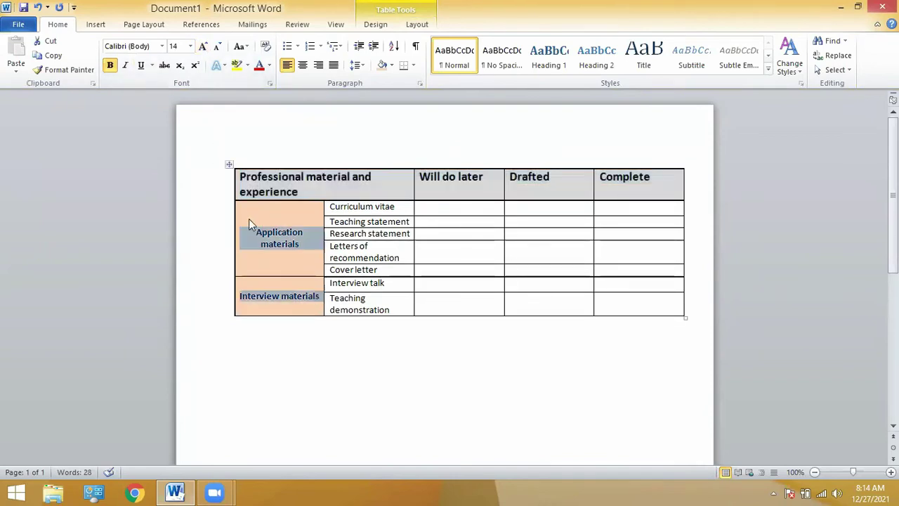
pyautogui.click(203, 48)
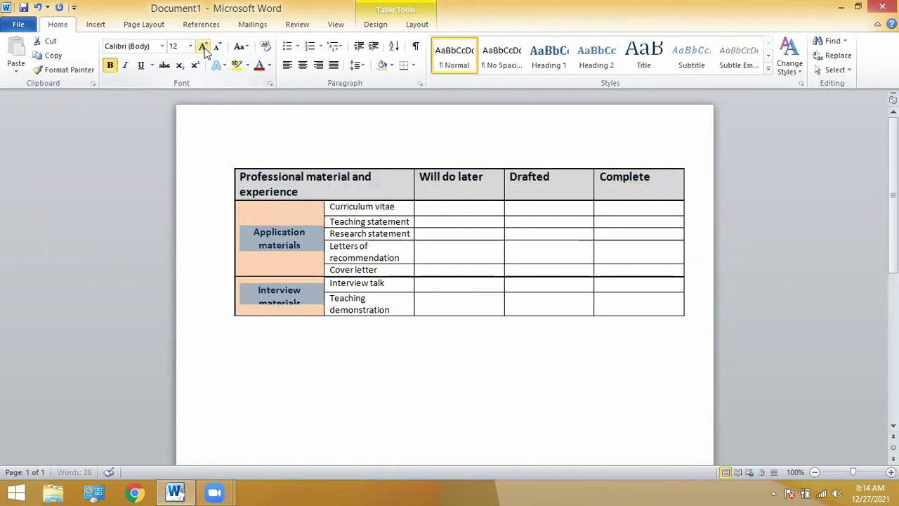
pyautogui.click(387, 246)
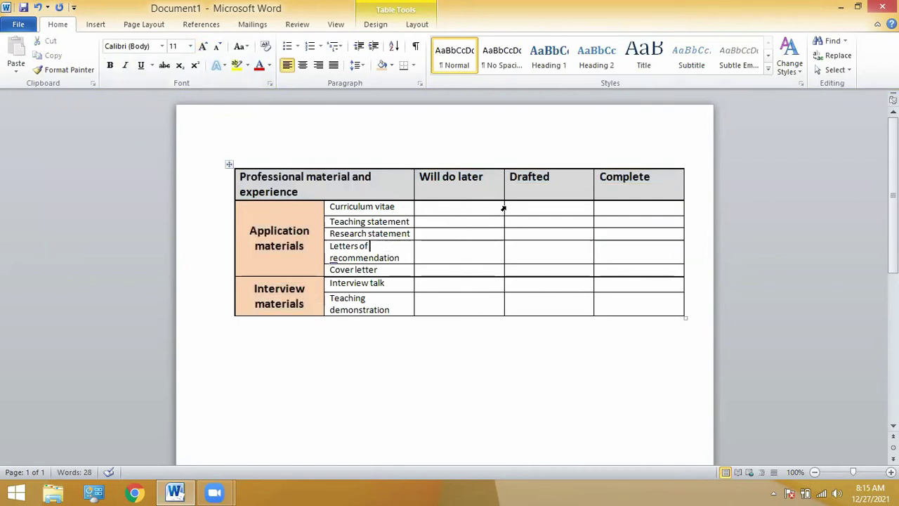
# - Narrow the "Will do later", "Drafted" and "Complete" columns so they fit closer to their headings
pyautogui.moveTo(502, 188); pyautogui.dragTo(488, 190)
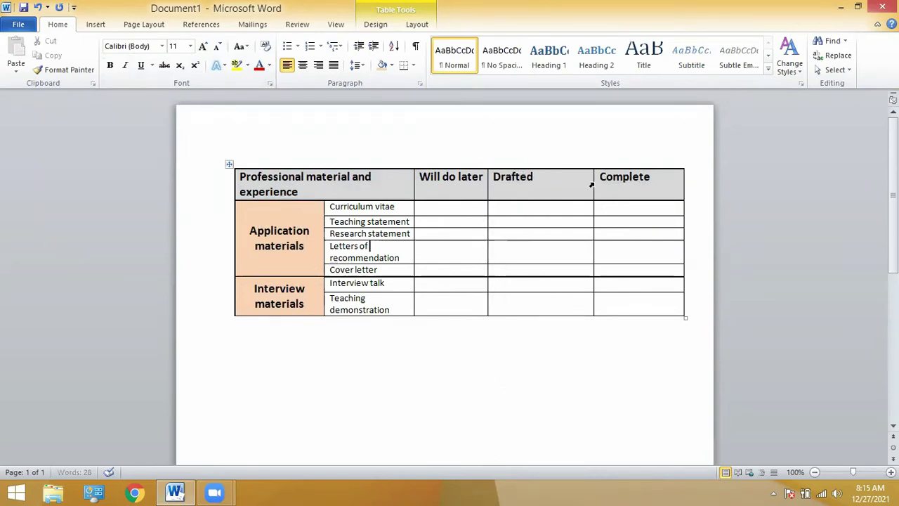
pyautogui.moveTo(592, 184); pyautogui.dragTo(550, 190)
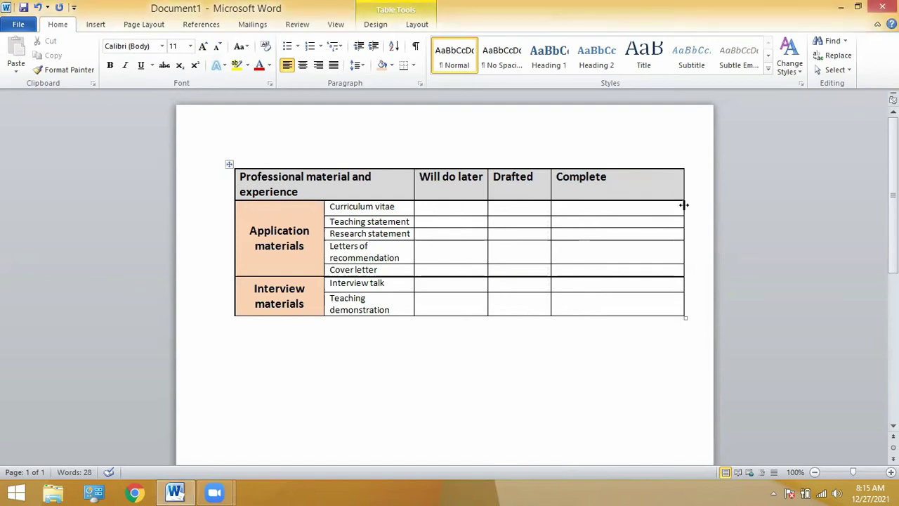
pyautogui.moveTo(650, 209); pyautogui.dragTo(630, 209)
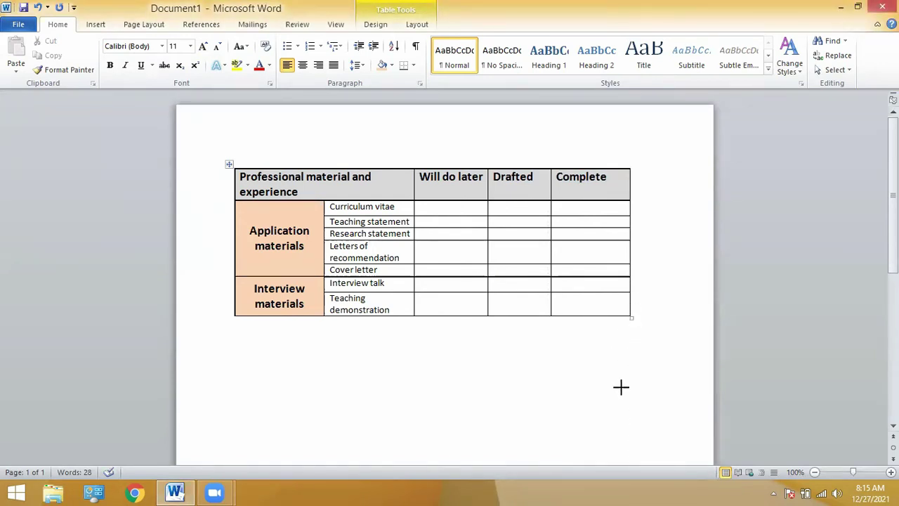
# - Resize the whole table to make it taller and slightly narrower
pyautogui.click(620, 317)
pyautogui.moveTo(629, 332); pyautogui.dragTo(631, 341)
pyautogui.moveTo(632, 381); pyautogui.dragTo(632, 360)
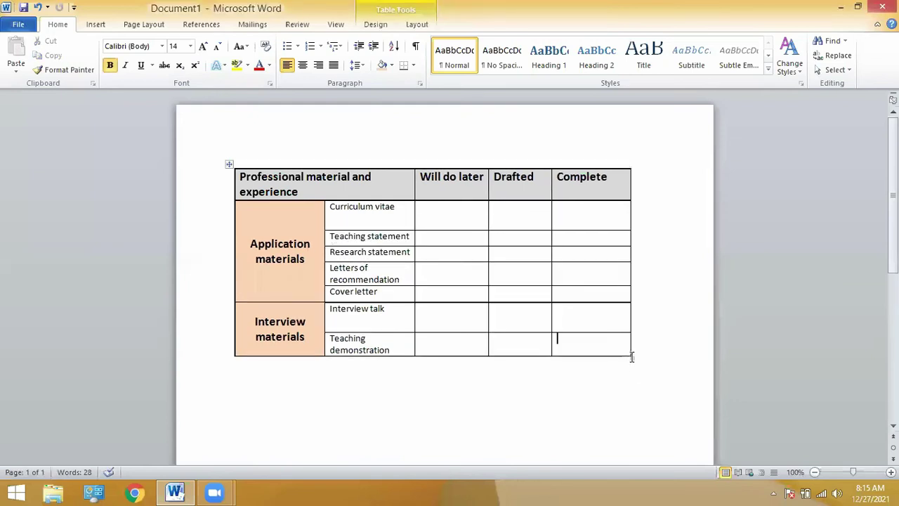
pyautogui.moveTo(619, 409); pyautogui.dragTo(628, 412)
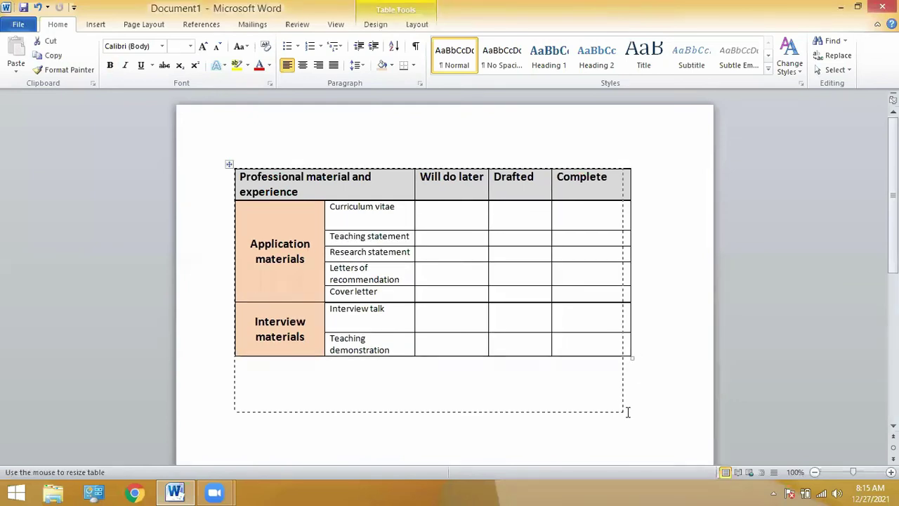
pyautogui.click(273, 133)
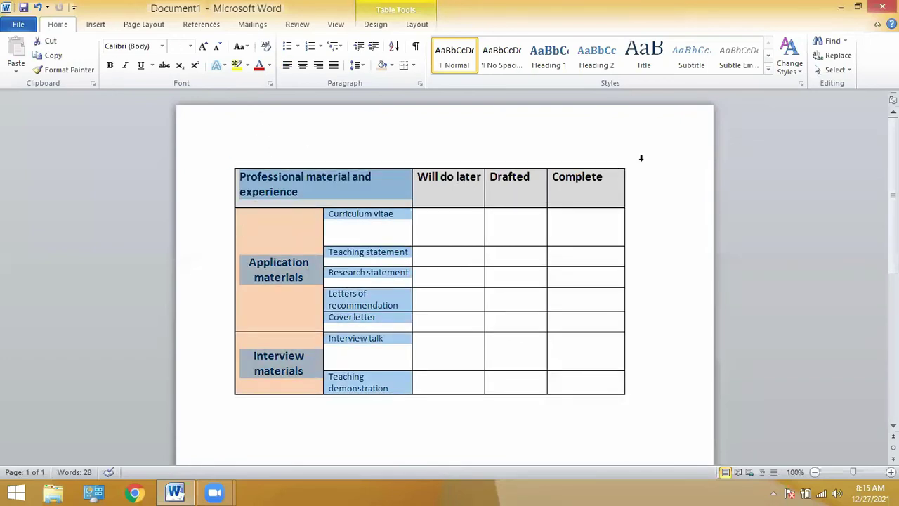
pyautogui.click(593, 223)
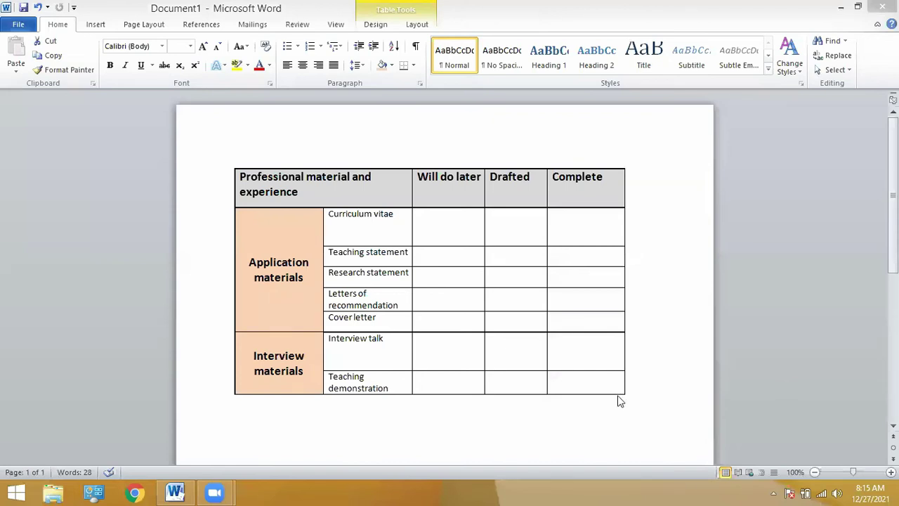
pyautogui.click(491, 363)
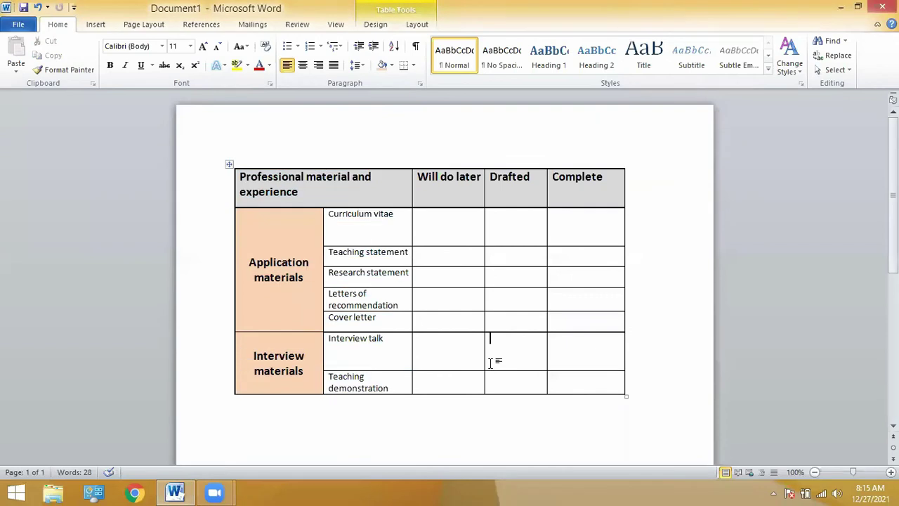
# - Copy the "Teaching statement" text and paste it in place of the "Cover letter" entry
pyautogui.scroll(-2, 491, 337)
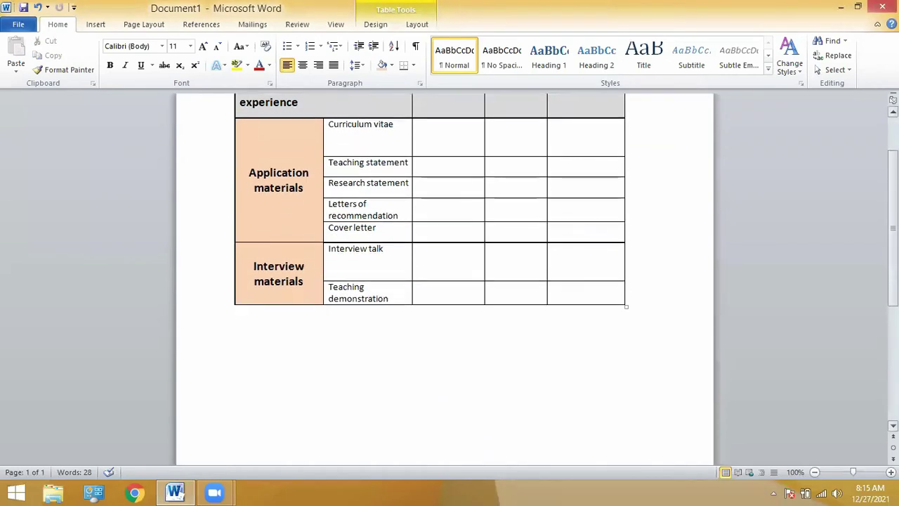
pyautogui.scroll(1, 492, 337)
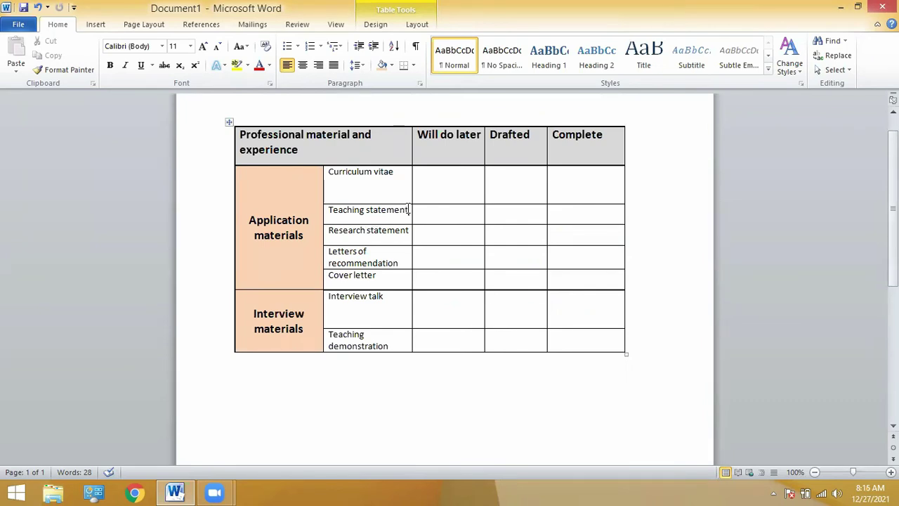
pyautogui.tripleClick(338, 220)
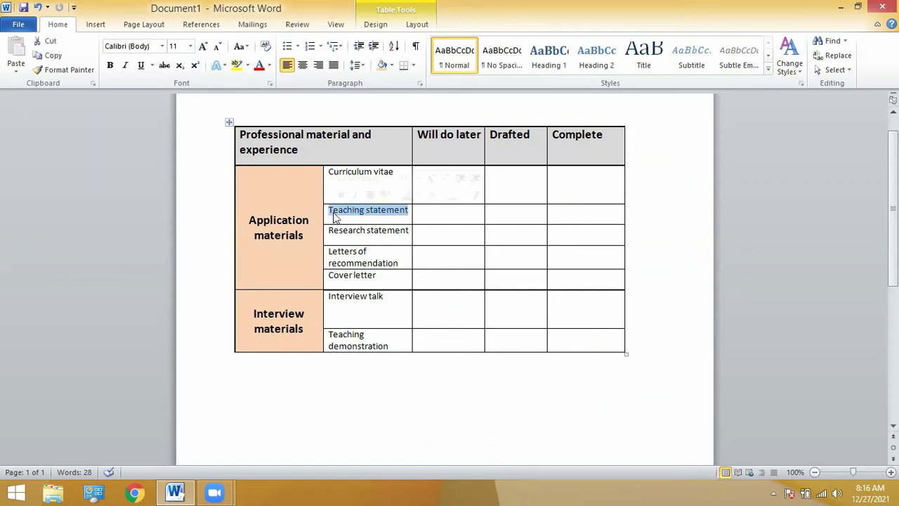
pyautogui.click(361, 212)
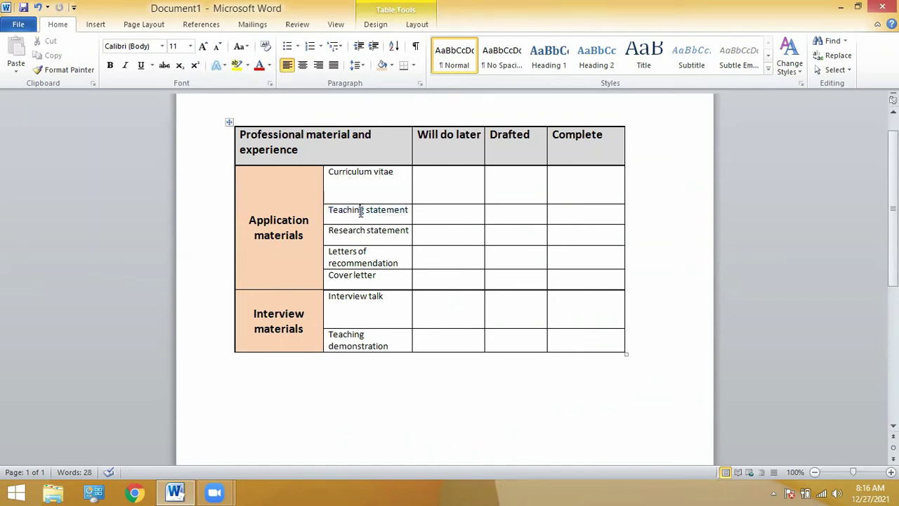
pyautogui.moveTo(411, 210); pyautogui.dragTo(338, 212)
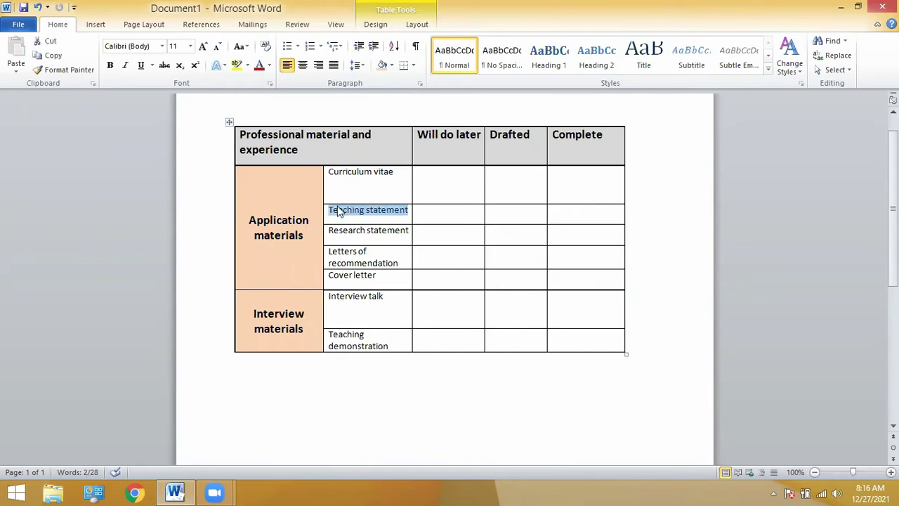
pyautogui.click(52, 59)
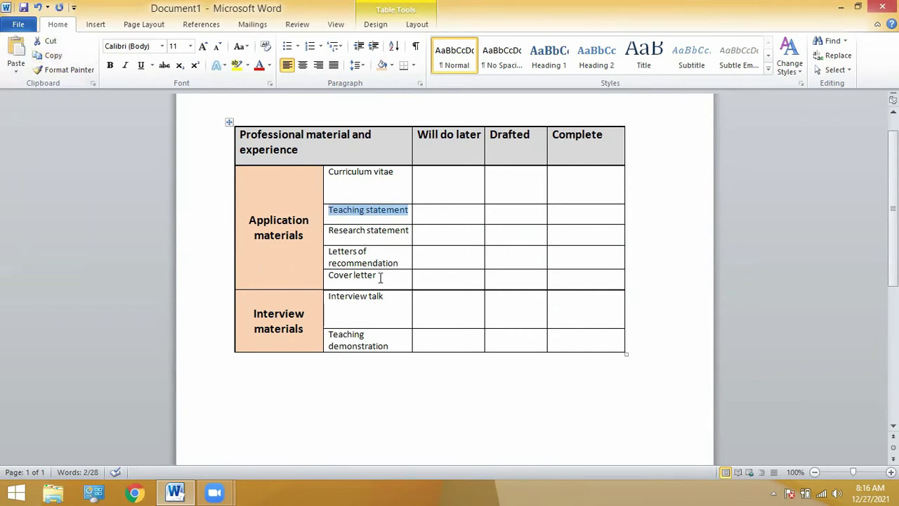
pyautogui.moveTo(380, 276); pyautogui.dragTo(330, 280)
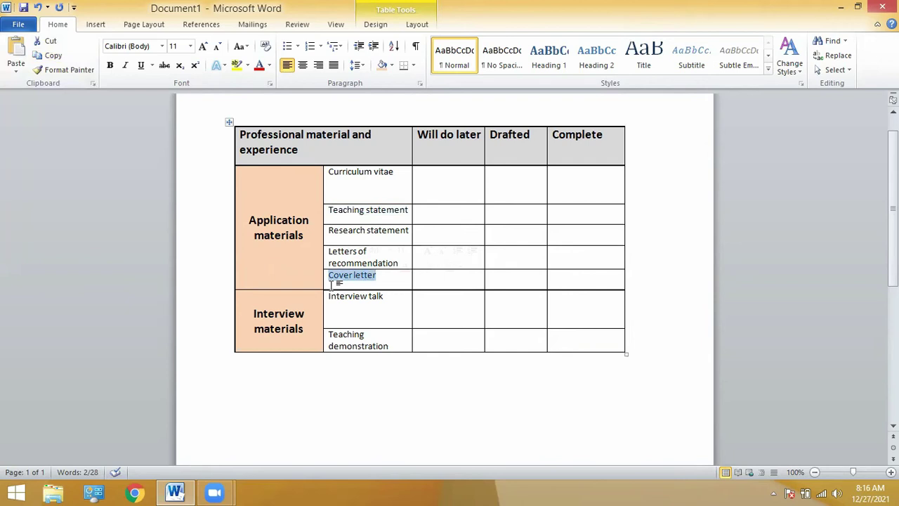
pyautogui.press('Delete')
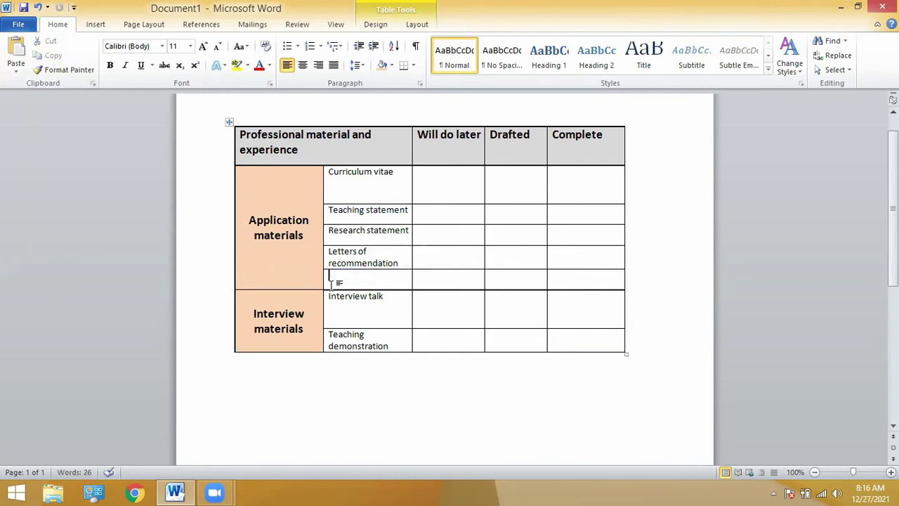
pyautogui.hotkey('ctrl', 'v')
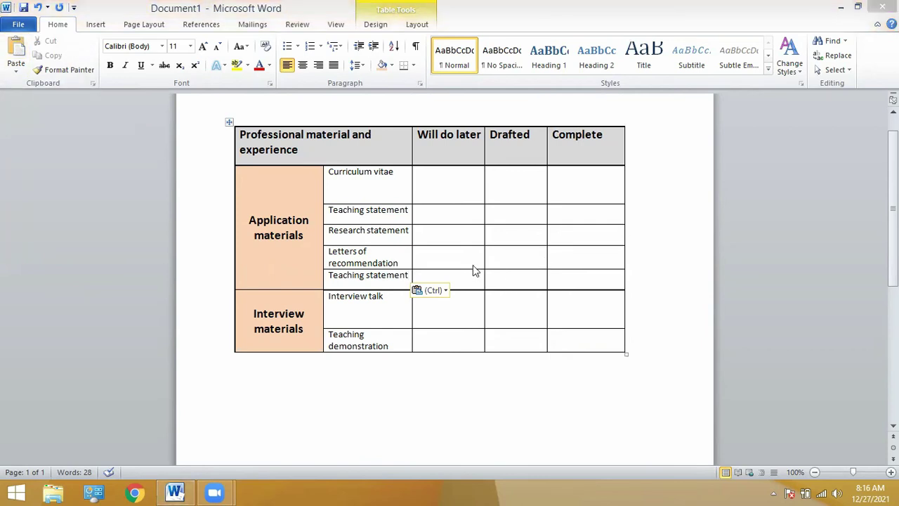
# - Undo the paste and the deletion in the "Cover letter" cell
pyautogui.hotkey('ctrl', 'z')
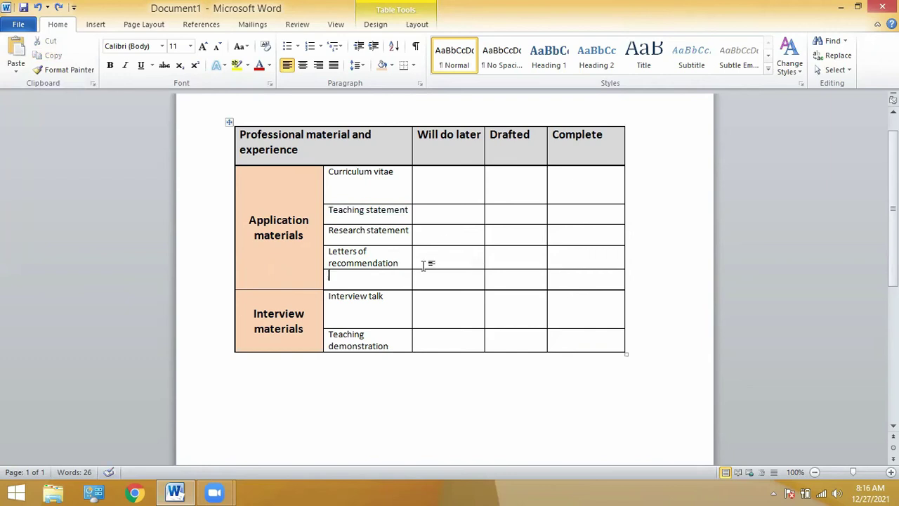
pyautogui.hotkey('ctrl', 'y')
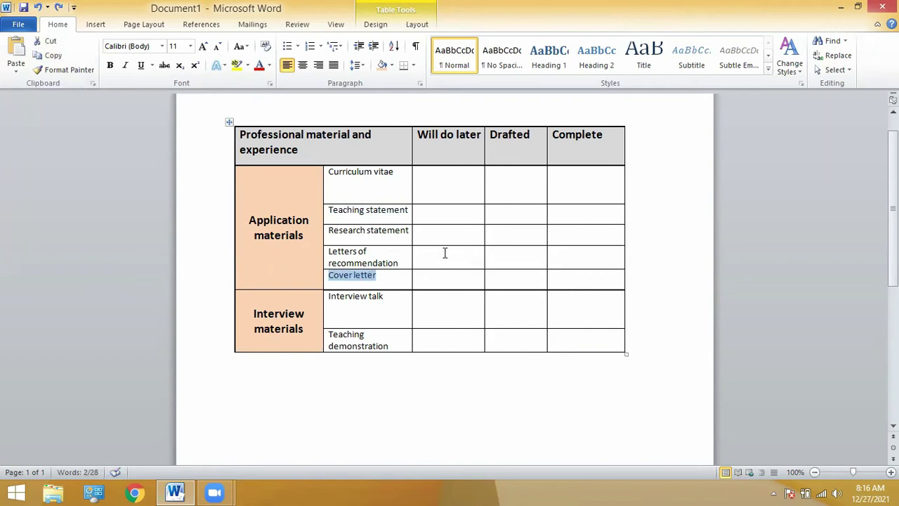
# - Append an empty row to the end of the table from its last cell
pyautogui.click(445, 253)
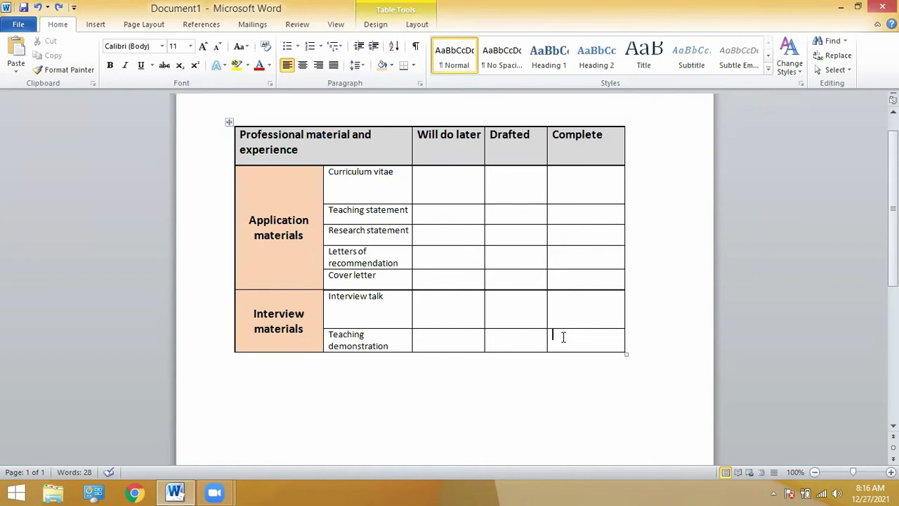
pyautogui.press('Tab')
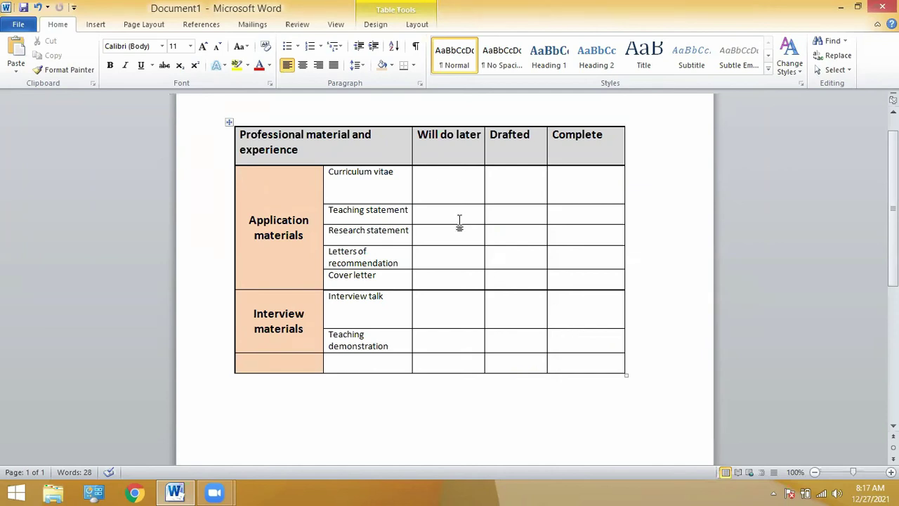
# - Move cell by cell from the header row to the table's last cell, and append another empty row
pyautogui.click(396, 149)
pyautogui.press('Tab')
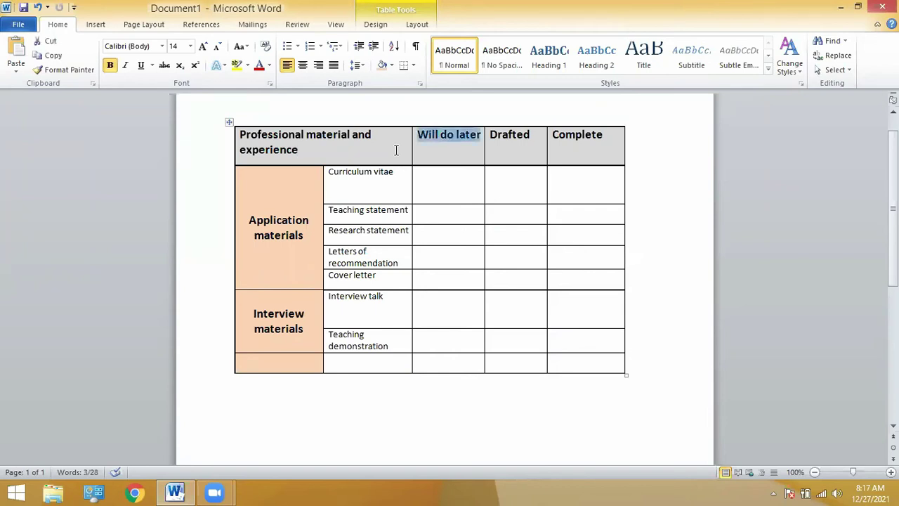
pyautogui.press('Tab')
pyautogui.press('Tab')
pyautogui.press('Tab')
pyautogui.press('Tab')
pyautogui.press('Tab')
pyautogui.press('Tab')
pyautogui.press('Tab')
pyautogui.press('Tab')
pyautogui.press('Tab')
pyautogui.press('Tab')
pyautogui.press('Tab')
pyautogui.press('Tab')
pyautogui.press('Tab')
pyautogui.press('Tab')
pyautogui.press('Tab')
pyautogui.press('Tab')
pyautogui.press('Tab')
pyautogui.press('Tab')
pyautogui.press('Tab')
pyautogui.press('Tab')
pyautogui.press('Tab')
pyautogui.press('Tab')
pyautogui.press('Tab')
pyautogui.press('Tab')
pyautogui.press('Tab')
pyautogui.press('Tab')
pyautogui.press('Tab')
pyautogui.press('Tab')
pyautogui.press('Tab')
pyautogui.press('Tab')
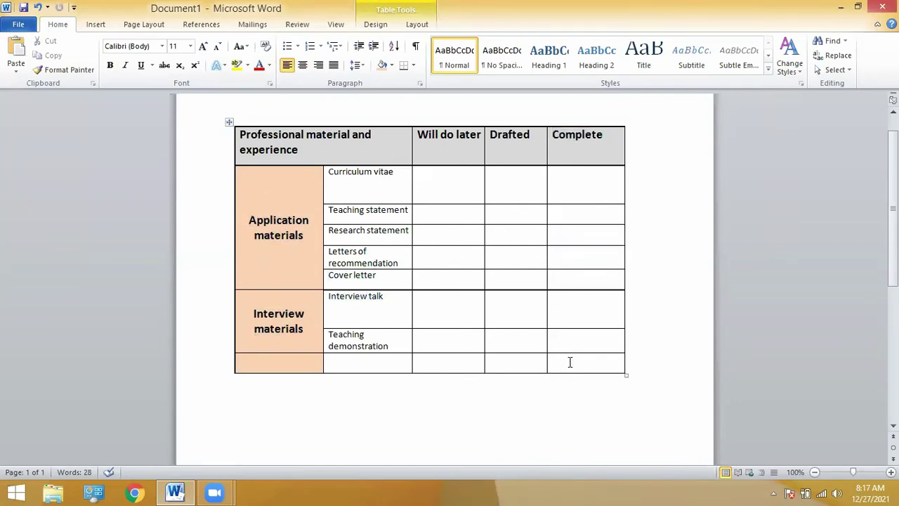
pyautogui.press('Tab')
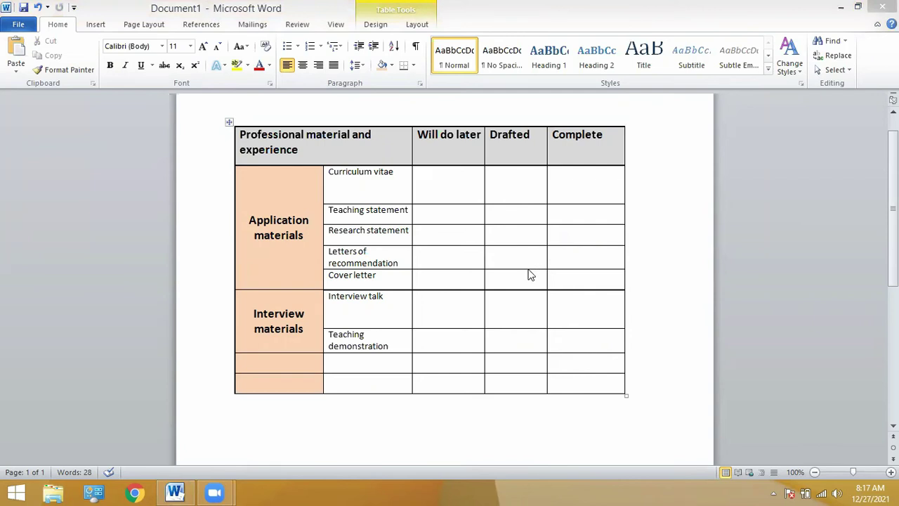
# - Undo the appending of the two empty rows at the end of the checklist table
pyautogui.hotkey('ctrl', 'z')
pyautogui.hotkey('ctrl', 'z')
pyautogui.hotkey('ctrl', 'z')
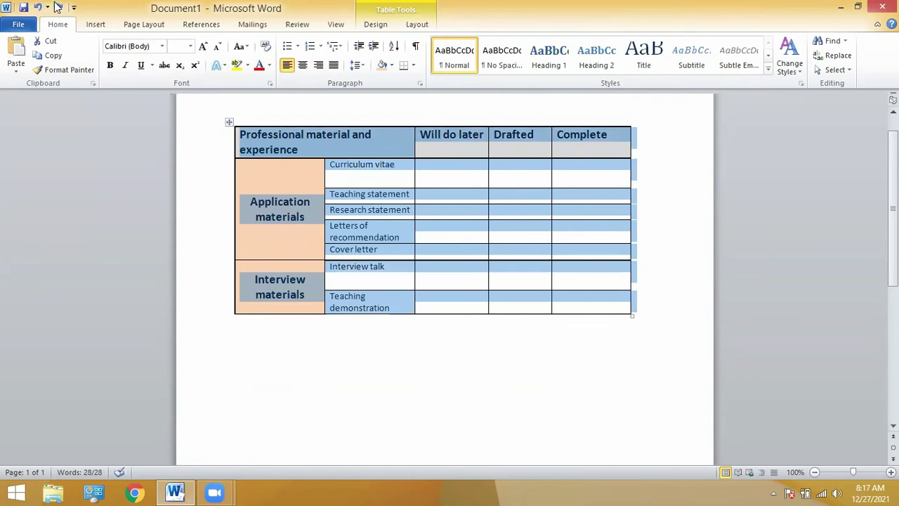
pyautogui.hotkey('ctrl', 'z')
# - Insert a new table with three columns and one row in the blank area below the checklist table
pyautogui.click(454, 379)
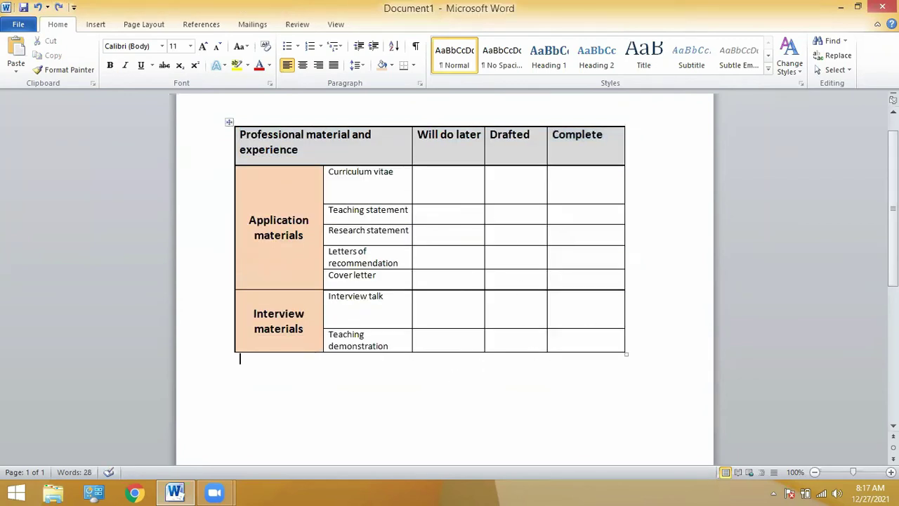
pyautogui.scroll(-3, 454, 379)
pyautogui.scroll(-1, 66, 193)
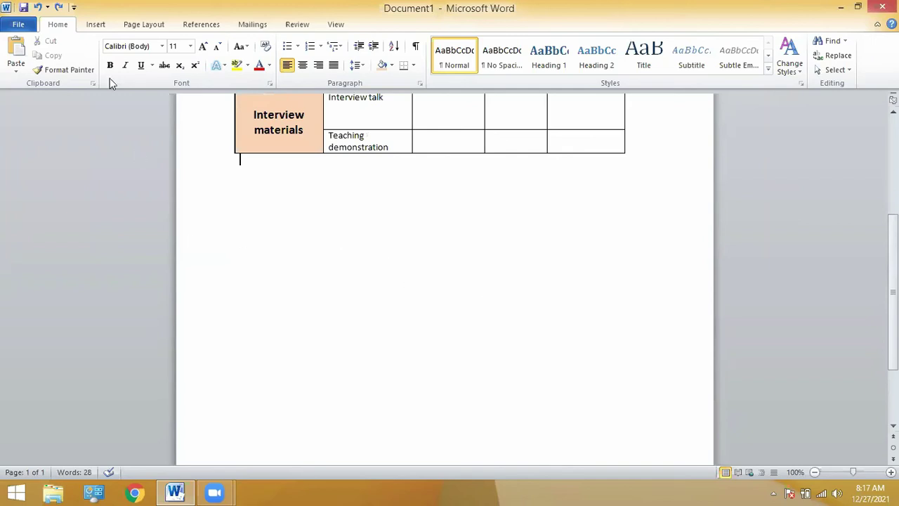
pyautogui.click(92, 24)
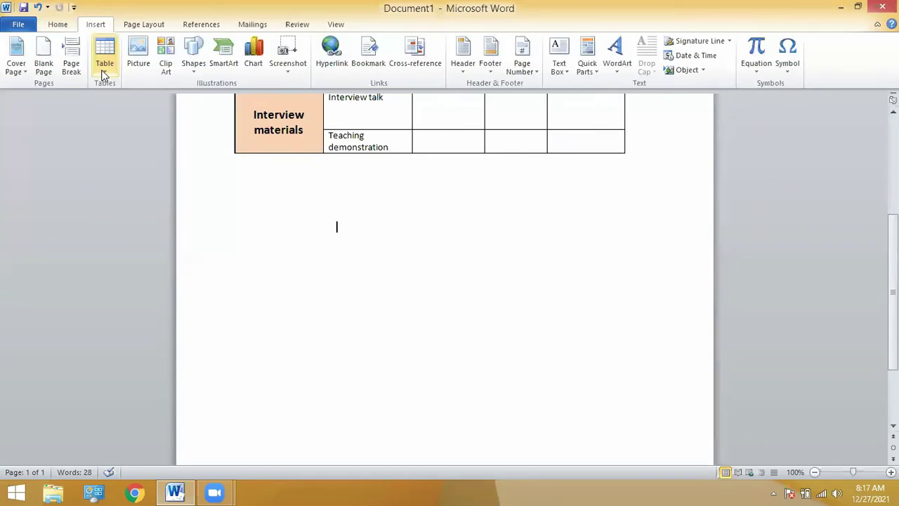
pyautogui.click(104, 63)
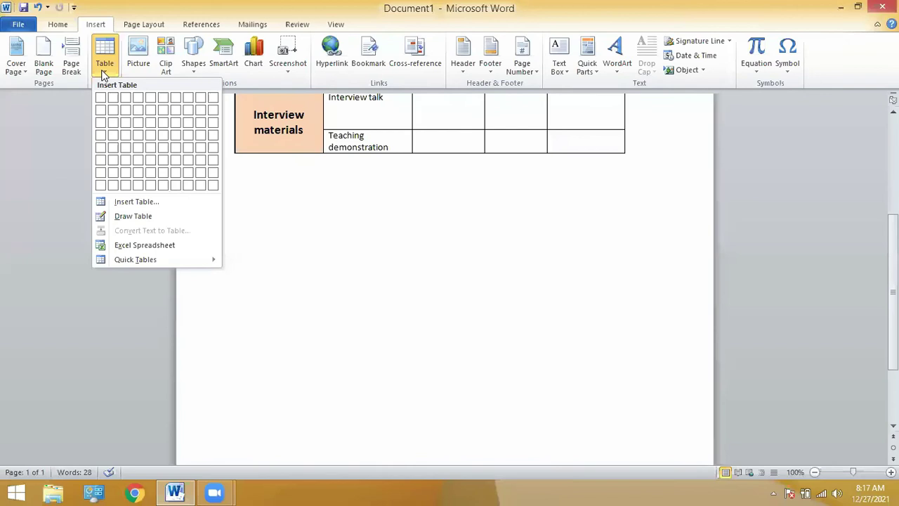
pyautogui.click(126, 98)
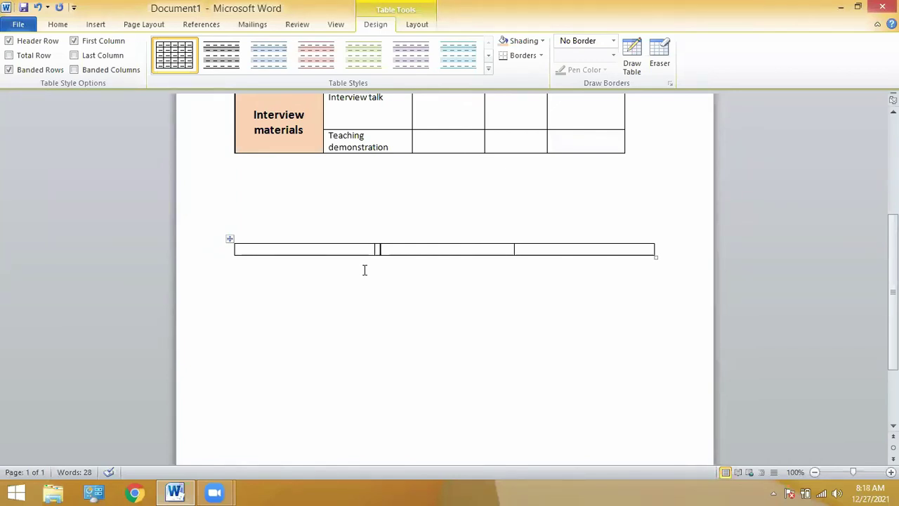
# - Enter "Scheduled" in the new table's middle header cell, and add a second row with "January 8" and "Step" in its last two cells
pyautogui.click(380, 250)
pyautogui.write('Scheduled')
pyautogui.press('Tab')
pyautogui.press('Tab')
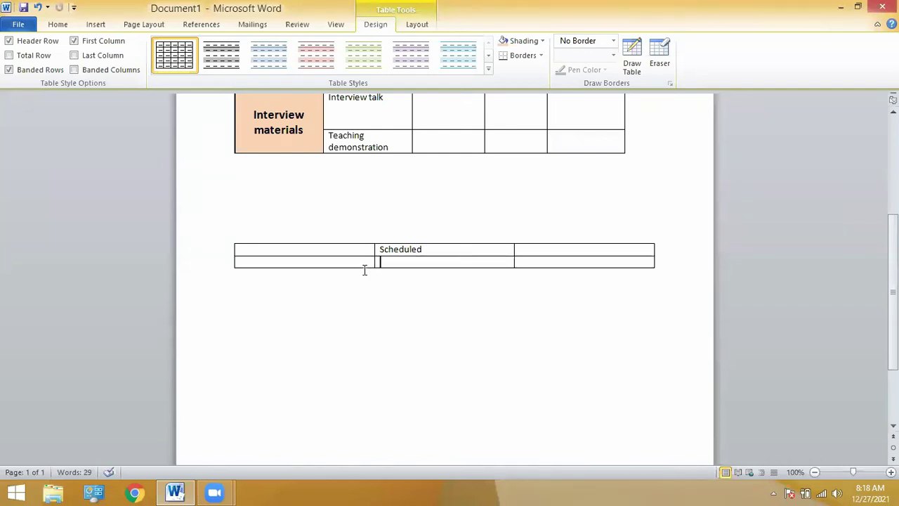
pyautogui.write('janu')
pyautogui.write('ary ')
pyautogui.write('8')
pyautogui.write('step')
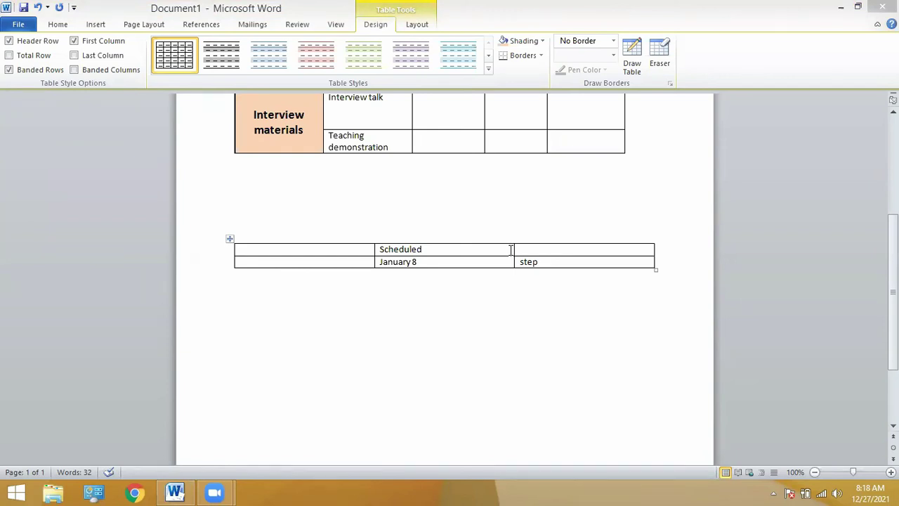
pyautogui.click(543, 264)
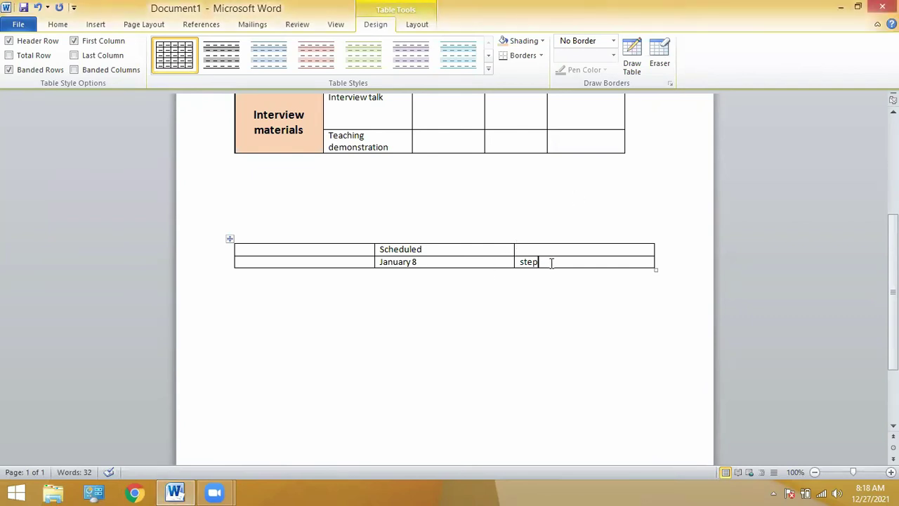
# - Add a third row to the new table and enter "Pilates" in its last cell
pyautogui.press('Tab')
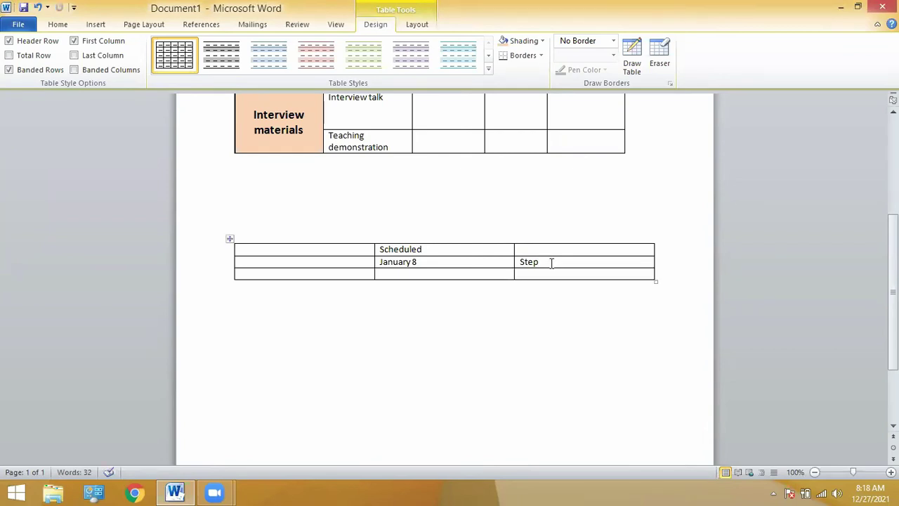
pyautogui.press('Tab')
pyautogui.press('Tab')
pyautogui.write('pila')
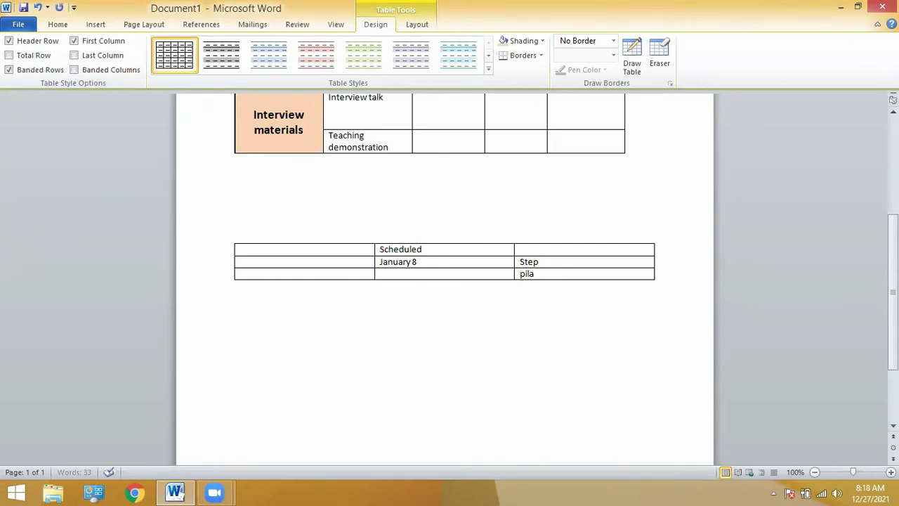
pyautogui.write('tes')
# - Append six empty rows below the "Pilates" row so that the new table has nine rows
pyautogui.press('Tab')
pyautogui.press('Tab')
pyautogui.press('Tab')
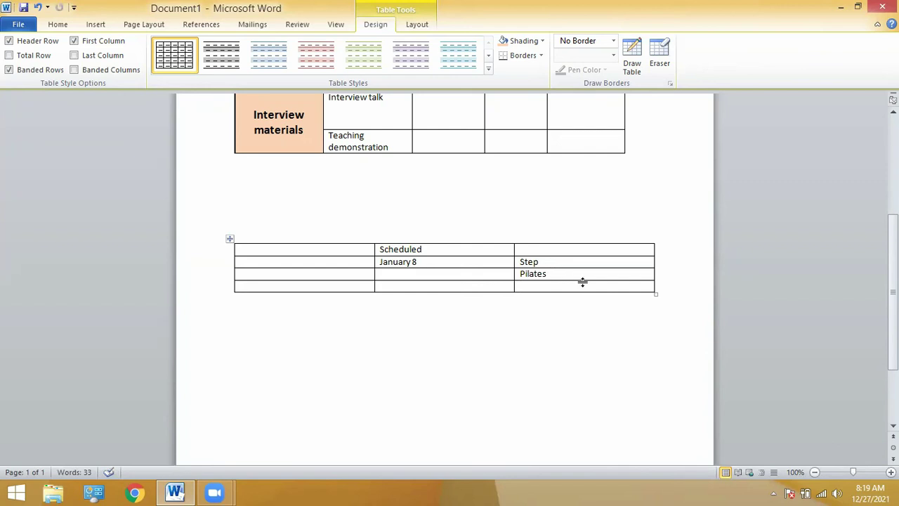
pyautogui.press('Tab')
pyautogui.press('Tab')
pyautogui.press('Tab')
pyautogui.press('Tab')
pyautogui.press('Tab')
pyautogui.press('Tab')
pyautogui.press('Tab')
pyautogui.press('Tab')
pyautogui.press('Tab')
pyautogui.press('Tab')
pyautogui.press('Tab')
pyautogui.press('Tab')
pyautogui.press('Tab')
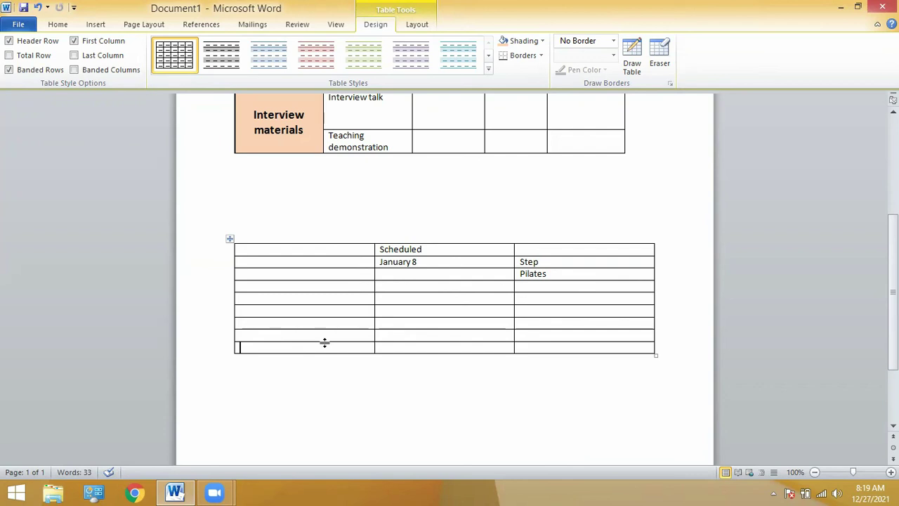
# - Erase all horizontal dividing lines in the new table's first column to merge it into one tall cell
pyautogui.moveTo(325, 344); pyautogui.dragTo(322, 250)
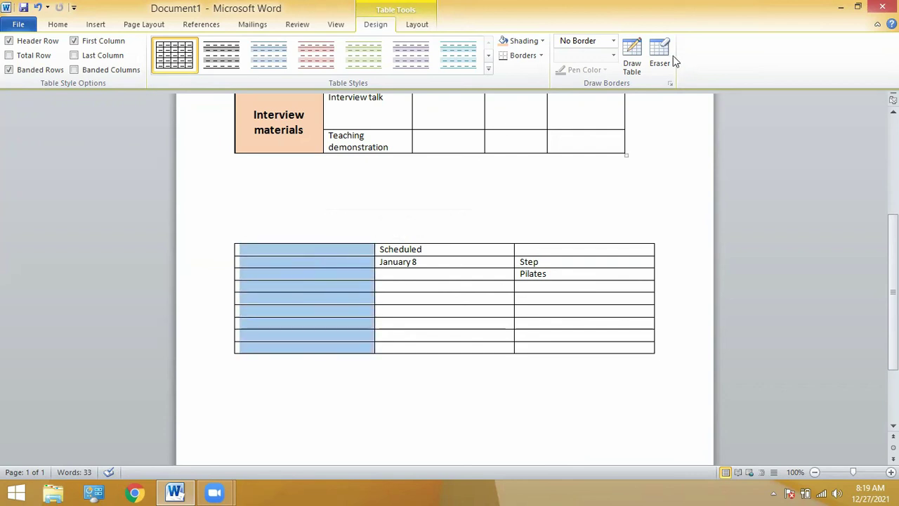
pyautogui.click(661, 55)
pyautogui.moveTo(347, 250); pyautogui.dragTo(349, 260)
pyautogui.click(350, 267)
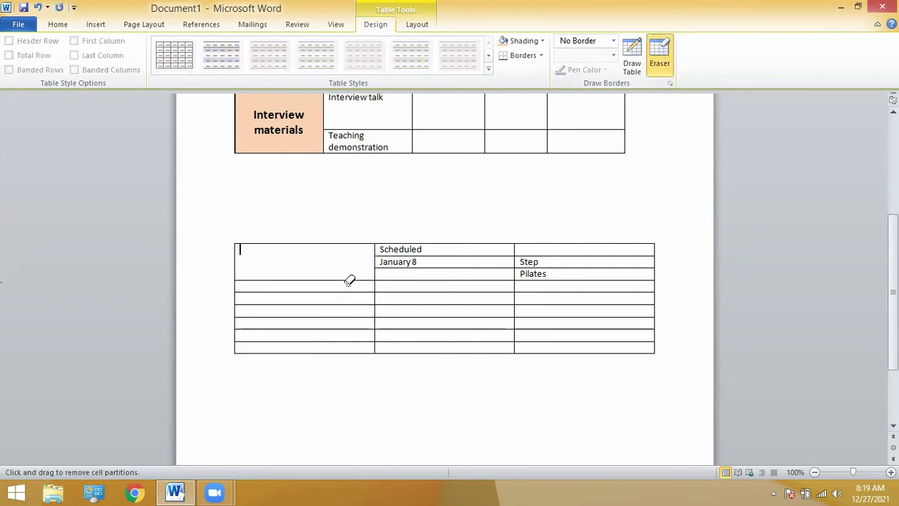
pyautogui.click(349, 279)
pyautogui.click(349, 292)
pyautogui.moveTo(348, 304); pyautogui.dragTo(356, 327)
pyautogui.click(352, 338)
pyautogui.press('Escape')
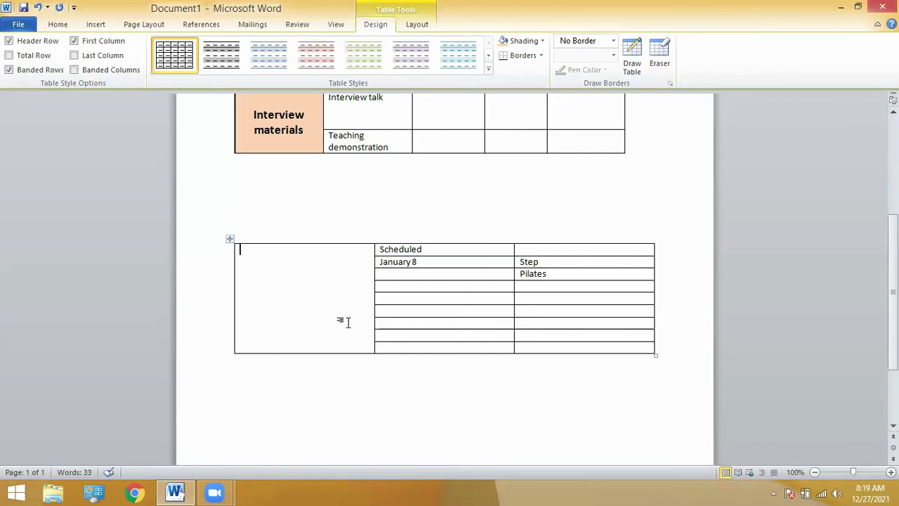
# - Enter "Work out with" followed by the person's first name in the merged first-column cell
pyautogui.click(344, 322)
pyautogui.write('Work out')
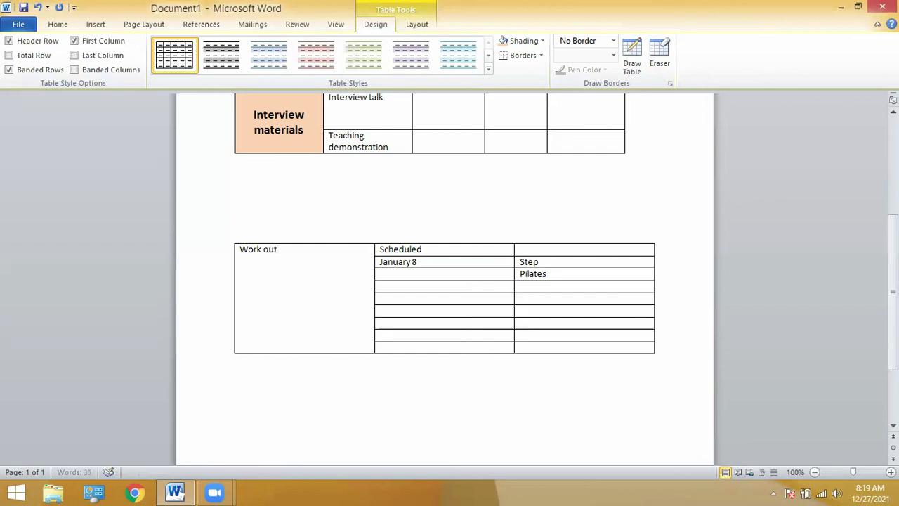
pyautogui.write(' with david')
# - Enter "January 15" and "Spinning" in the row below "Pilates", and "Yoga" in the last cell of the following row
pyautogui.press('Tab')
pyautogui.press('Tab')
pyautogui.press('Tab')
pyautogui.press('Tab')
pyautogui.press('Tab')
pyautogui.press('Tab')
pyautogui.press('Tab')
pyautogui.press('Tab')
pyautogui.press('Tab')
pyautogui.press('Tab')
pyautogui.press('Tab')
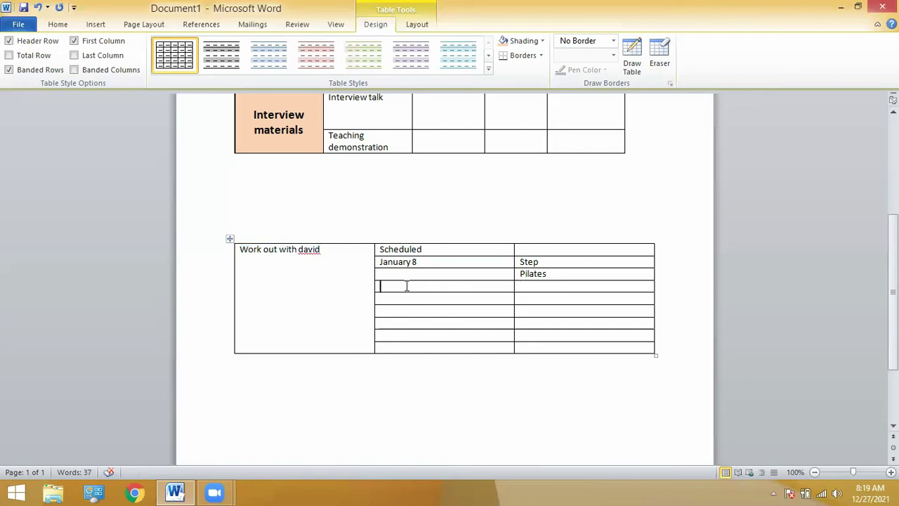
pyautogui.write('january 15')
pyautogui.press('Tab')
pyautogui.write('spi')
pyautogui.write('ning')
pyautogui.press('Tab')
pyautogui.press('Tab')
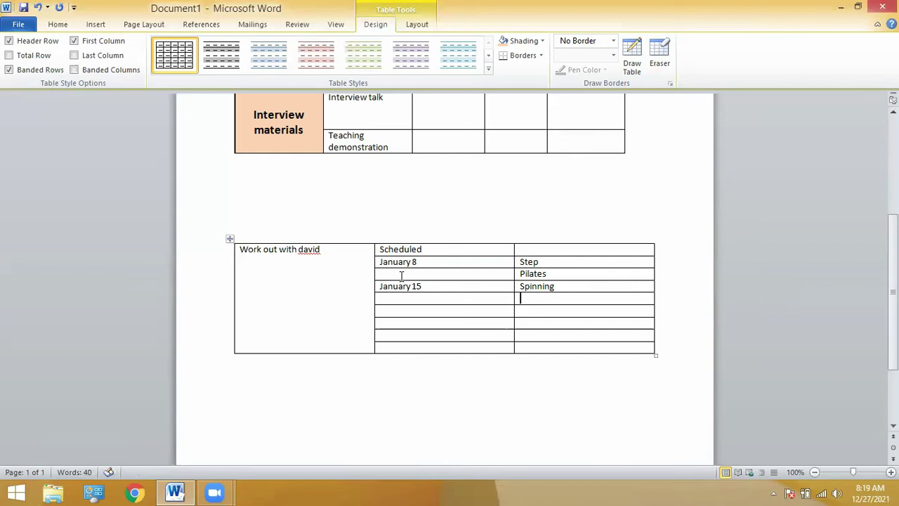
pyautogui.write('Yoga')
# - Enter "Hanuary 22" and "Kick boxing" in the row below "Yoga", and "Free weight" in the last cell of the following row
pyautogui.hotkey('shift', 'Tab')
pyautogui.hotkey('shift', 'Tab')
pyautogui.press('Tab')
pyautogui.write('hanuary 22')
pyautogui.hotkey('shift', 'Tab')
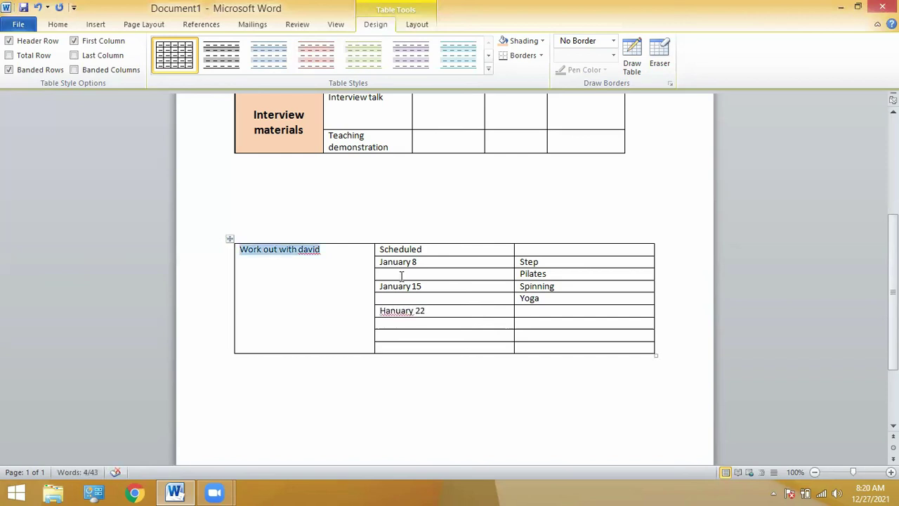
pyautogui.click(543, 310)
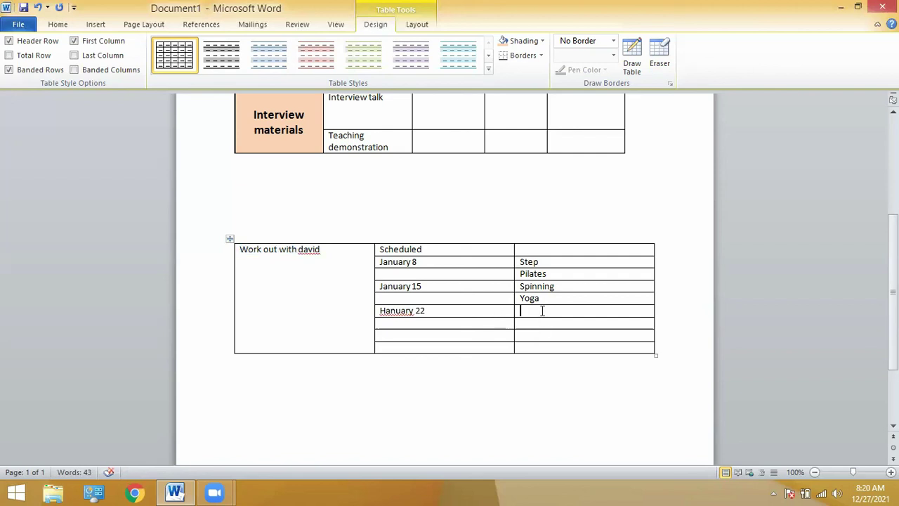
pyautogui.write('Kick boxing')
pyautogui.press('Tab')
pyautogui.write('free weight')
# - Enter "Space is limited" in the middle cell below "Hanuary 22", deleting any extra wording after it
pyautogui.press('Tab')
pyautogui.press('Tab')
pyautogui.write('Space')
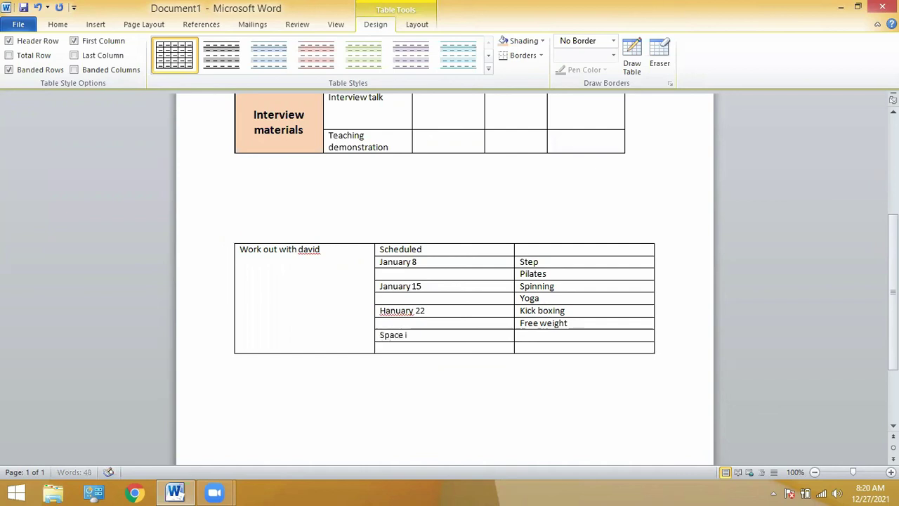
pyautogui.write(' is limited please s')
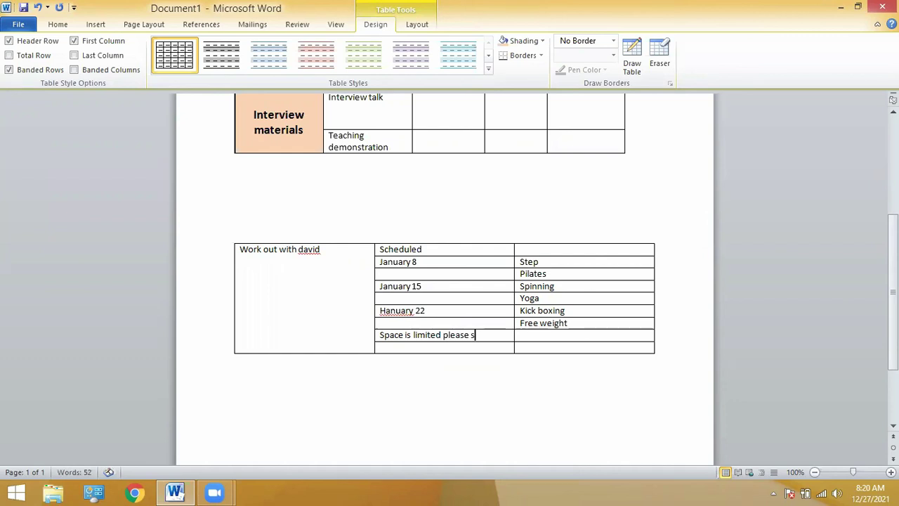
pyautogui.press('BackSpace')
pyautogui.press('BackSpace')
pyautogui.press('BackSpace')
pyautogui.press('BackSpace')
pyautogui.press('BackSpace')
pyautogui.press('BackSpace')
pyautogui.press('BackSpace')
pyautogui.press('BackSpace')
pyautogui.press('BackSpace')
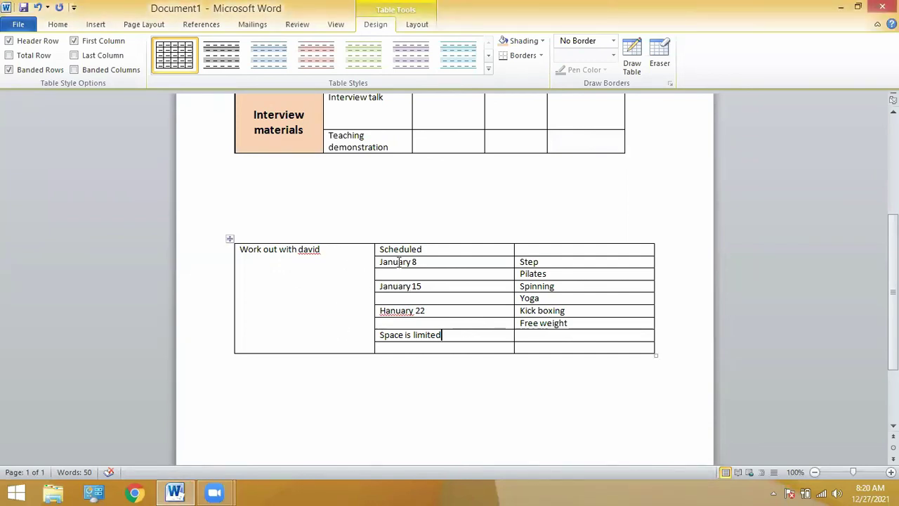
# - Erase the line below each of the three date cells to merge each date with the empty cell beneath it
pyautogui.moveTo(418, 263)
pyautogui.mouseDown()
pyautogui.moveTo(419, 288)
pyautogui.moveTo(420, 273)
pyautogui.mouseUp()
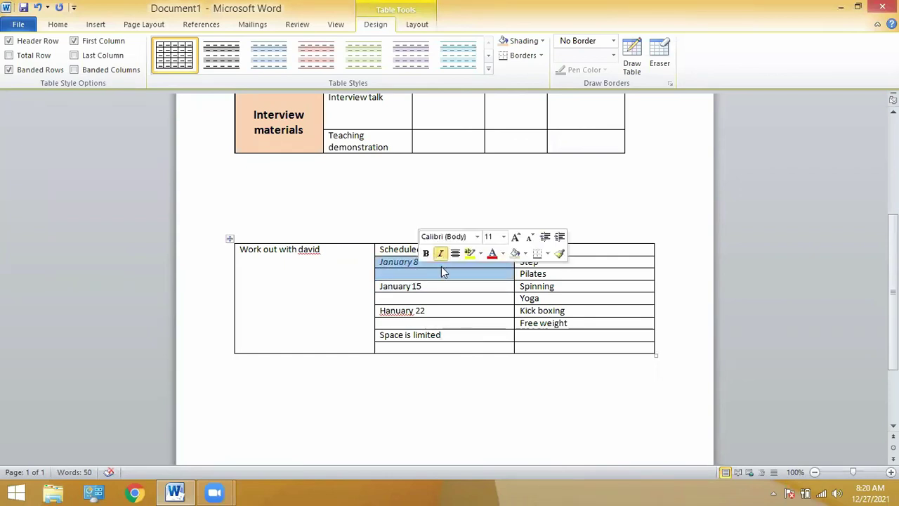
pyautogui.click(441, 263)
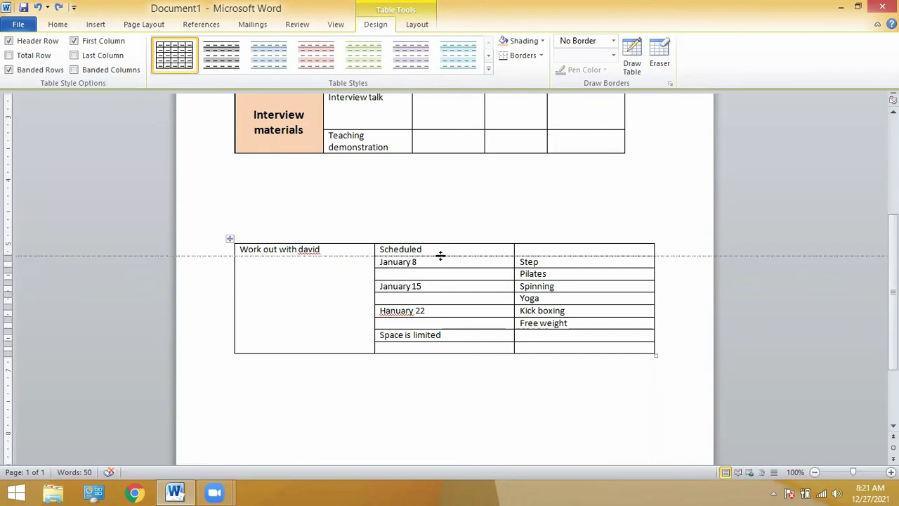
pyautogui.click(667, 54)
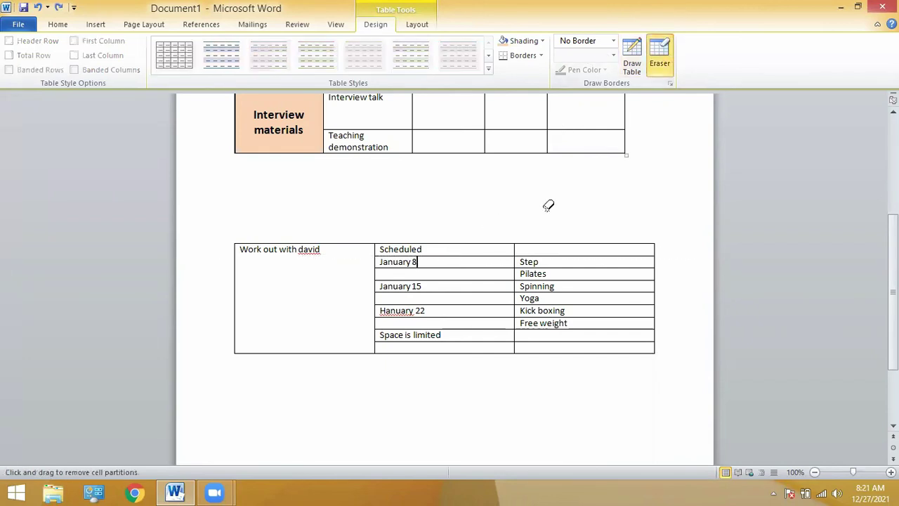
pyautogui.click(442, 268)
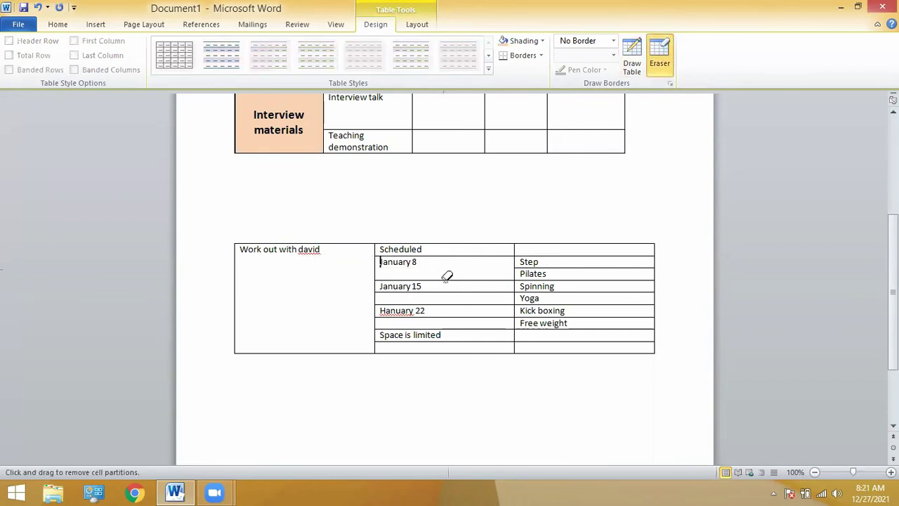
pyautogui.click(448, 293)
pyautogui.click(448, 315)
# - Try erasing the dividing lines between the table's last two rows, and undo the erasing
pyautogui.click(451, 341)
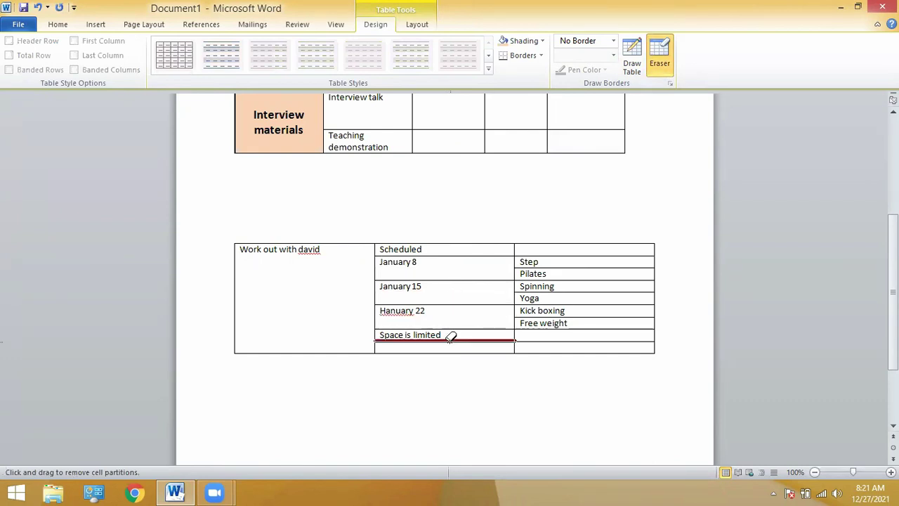
pyautogui.click(518, 339)
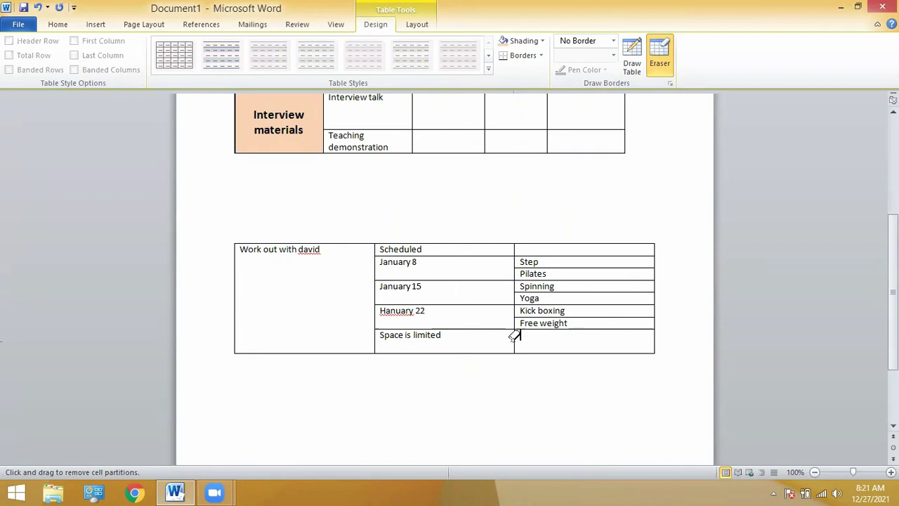
pyautogui.hotkey('ctrl', 'z')
pyautogui.hotkey('ctrl', 'z')
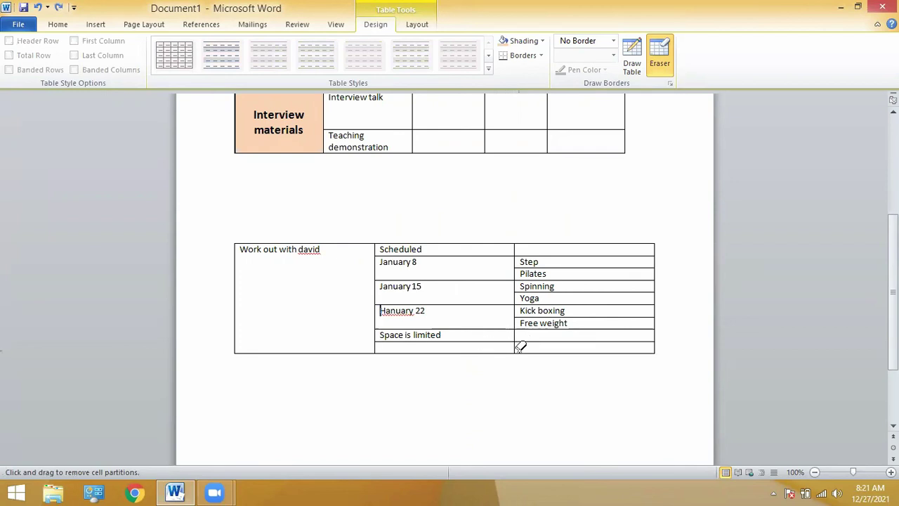
pyautogui.click(420, 352)
pyautogui.click(430, 343)
pyautogui.hotkey('ctrl', 'z')
# - Erase the lines inside the last two rows to form one wide "Space is limited" cell, and reduce its height to one text line
pyautogui.click(433, 339)
pyautogui.click(527, 338)
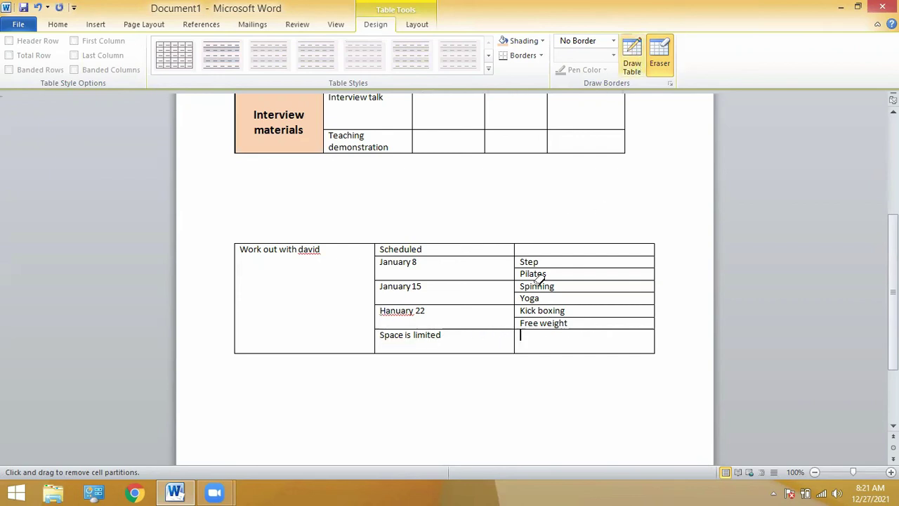
pyautogui.click(516, 341)
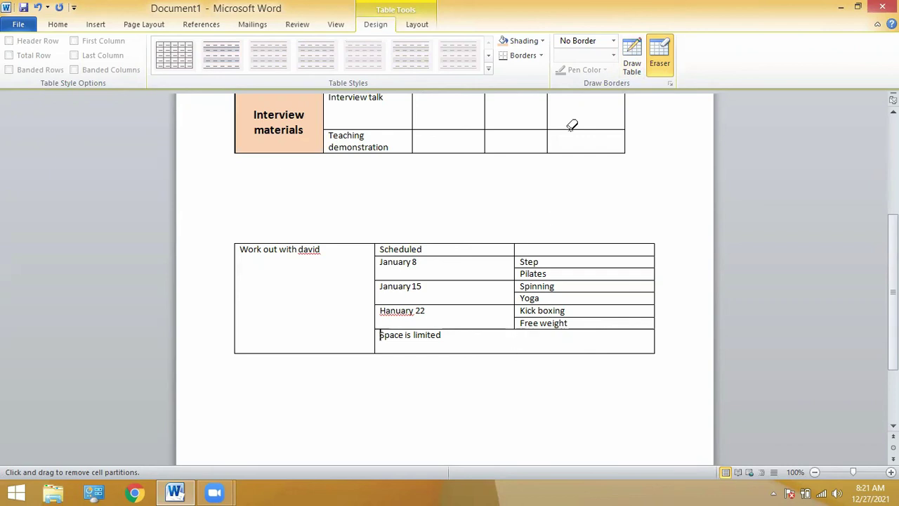
pyautogui.click(659, 56)
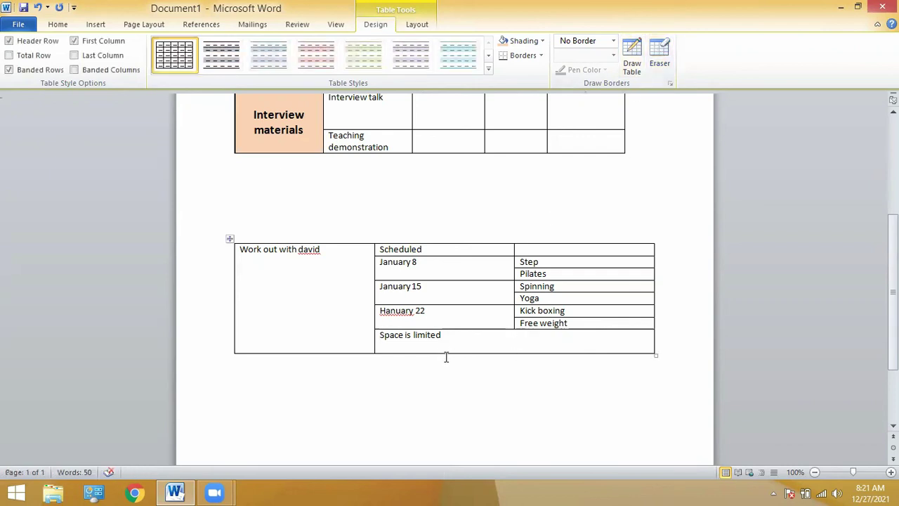
pyautogui.moveTo(445, 351); pyautogui.dragTo(445, 342)
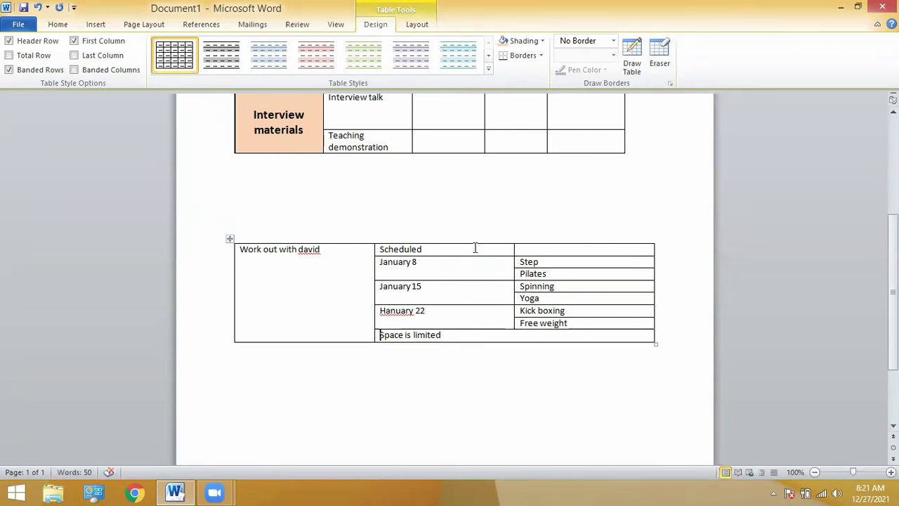
# - Erase the line between "Scheduled" and the empty cell beside it, and make the heading centered, bold and 16 pt
pyautogui.click(659, 58)
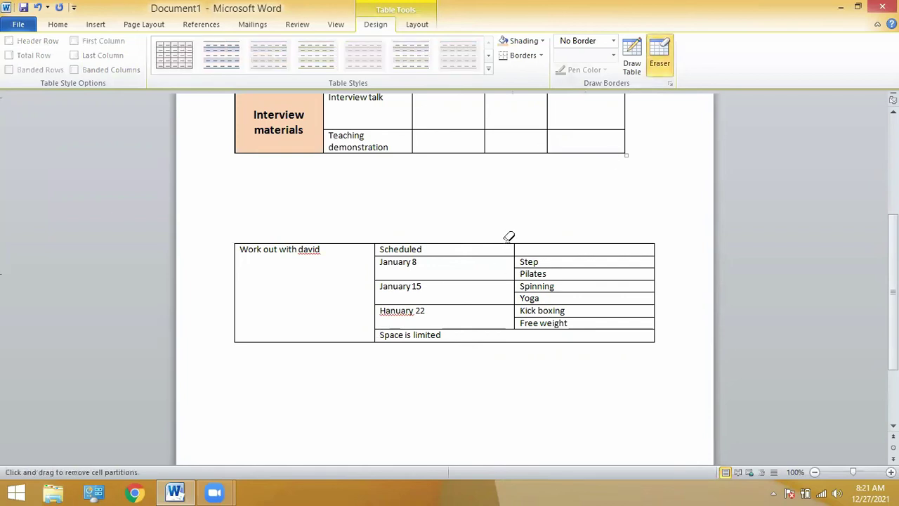
pyautogui.click(658, 59)
pyautogui.click(431, 251)
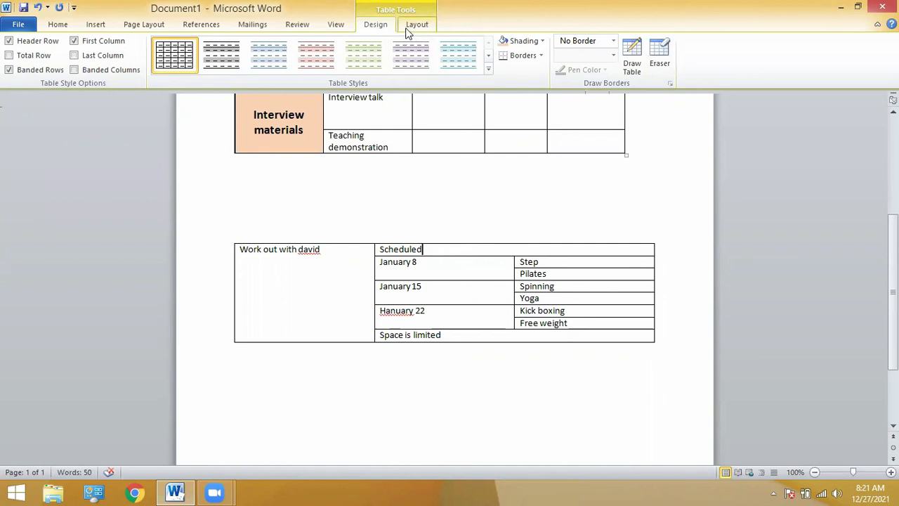
pyautogui.click(416, 24)
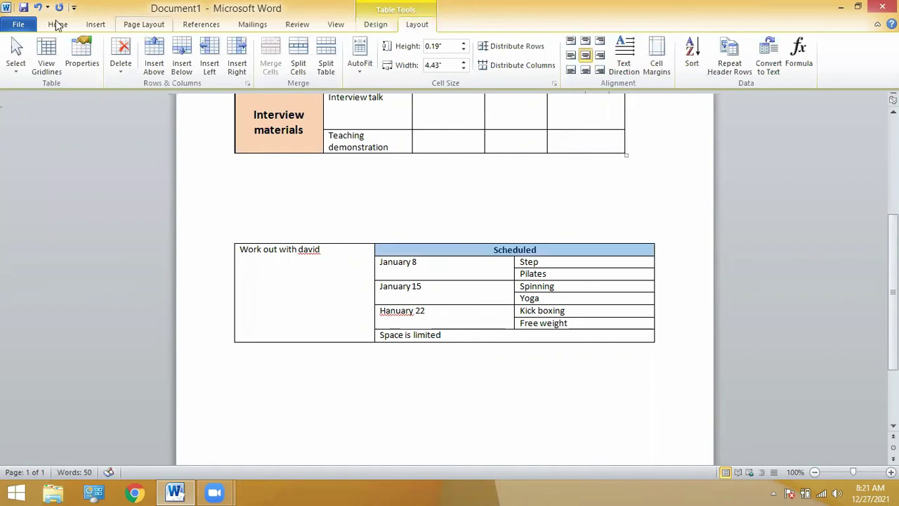
pyautogui.click(57, 24)
pyautogui.click(203, 46)
pyautogui.click(203, 45)
pyautogui.click(203, 46)
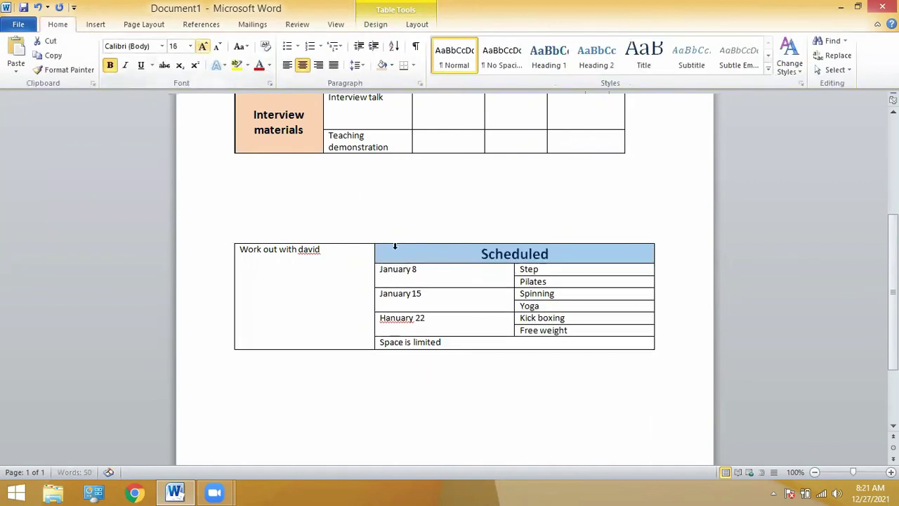
# - Make the three January date cells in the workout schedule table bold
pyautogui.click(451, 275)
pyautogui.moveTo(450, 276); pyautogui.dragTo(438, 342)
pyautogui.click(471, 278)
pyautogui.moveTo(477, 275); pyautogui.dragTo(474, 326)
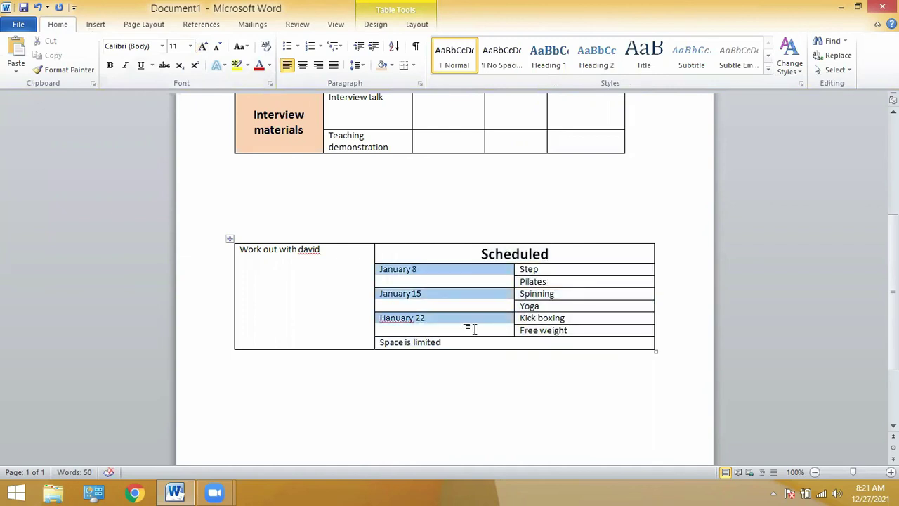
pyautogui.hotkey('ctrl', 'b')
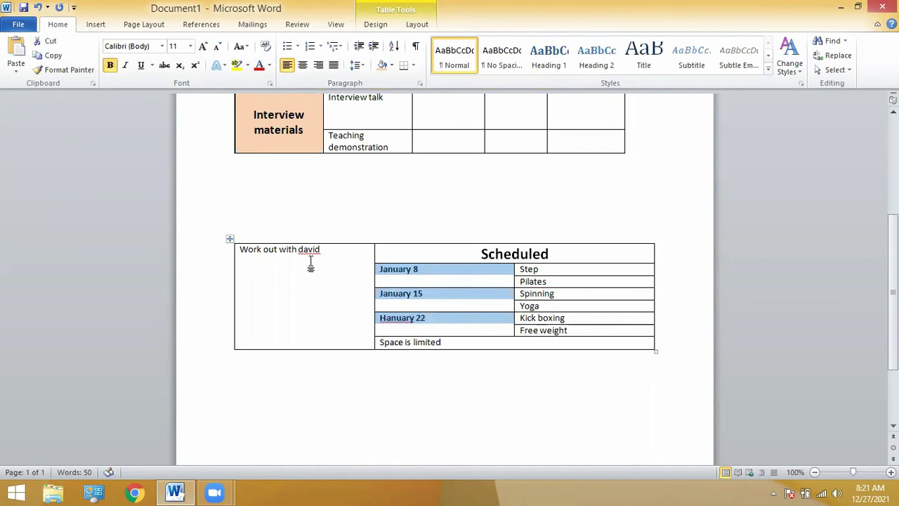
# - Center "Space is limited" in its cell both ways, make it bold and enlarge its font
pyautogui.moveTo(475, 342); pyautogui.dragTo(382, 344)
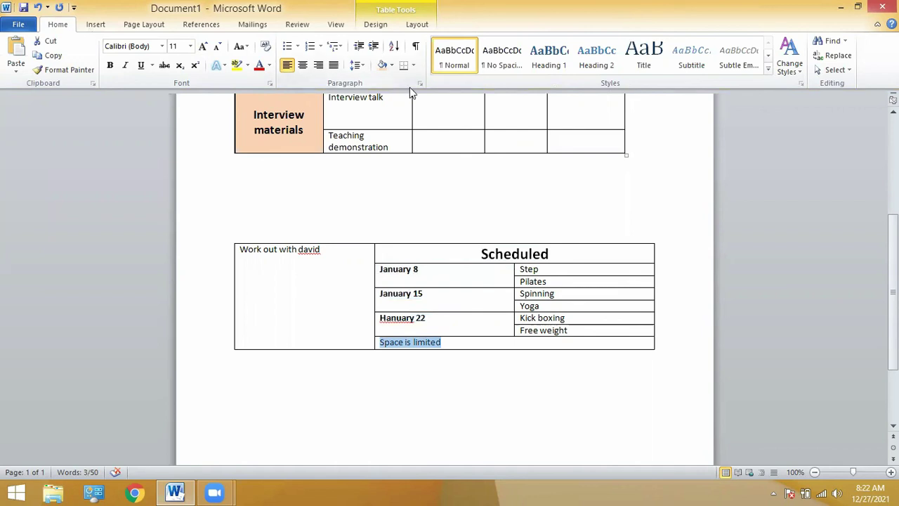
pyautogui.click(401, 240)
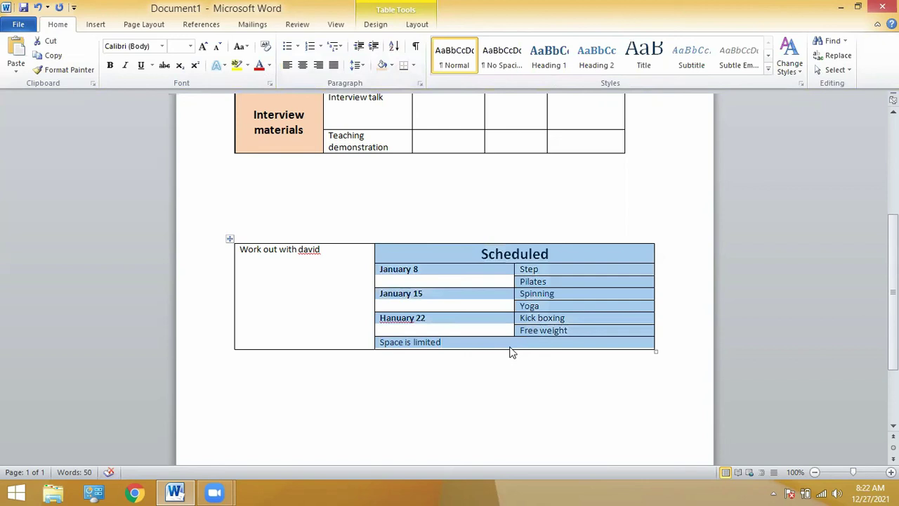
pyautogui.press('Right')
pyautogui.click(416, 23)
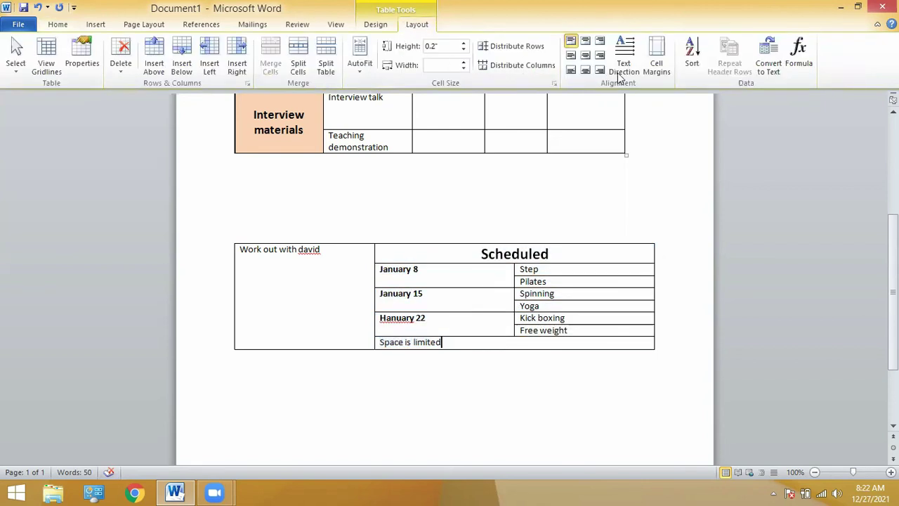
pyautogui.click(585, 55)
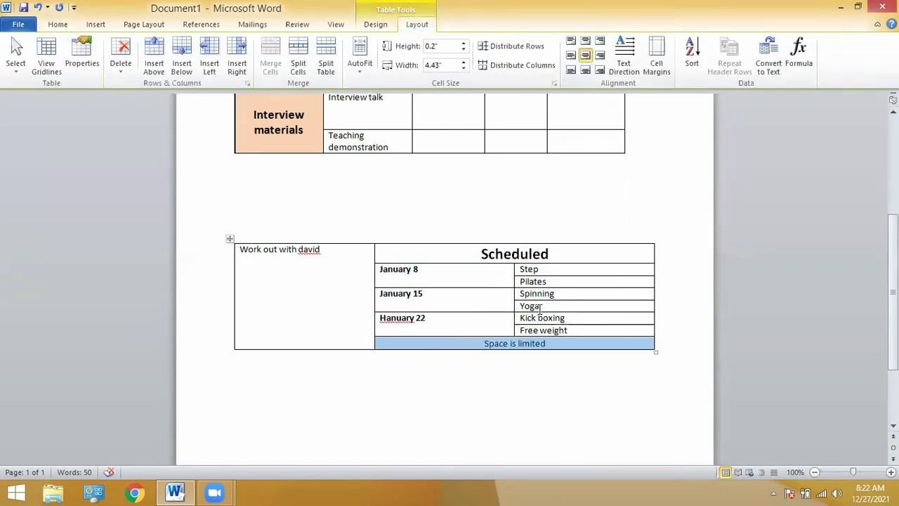
pyautogui.hotkey('ctrl', 'b')
pyautogui.click(59, 27)
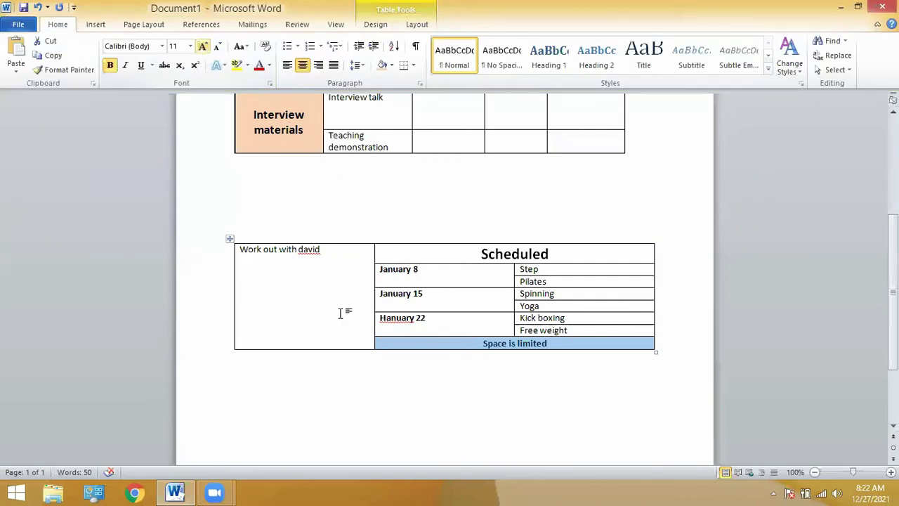
# - Rotate the "Work out with" title in the tall first cell to read downward, center it in the cell and make it bold
pyautogui.click(289, 251)
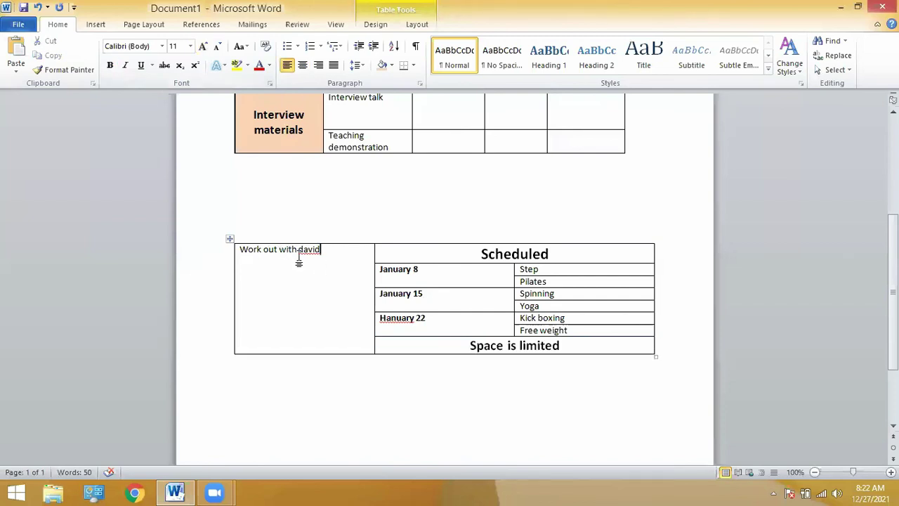
pyautogui.click(327, 255)
pyautogui.moveTo(320, 253); pyautogui.dragTo(241, 250)
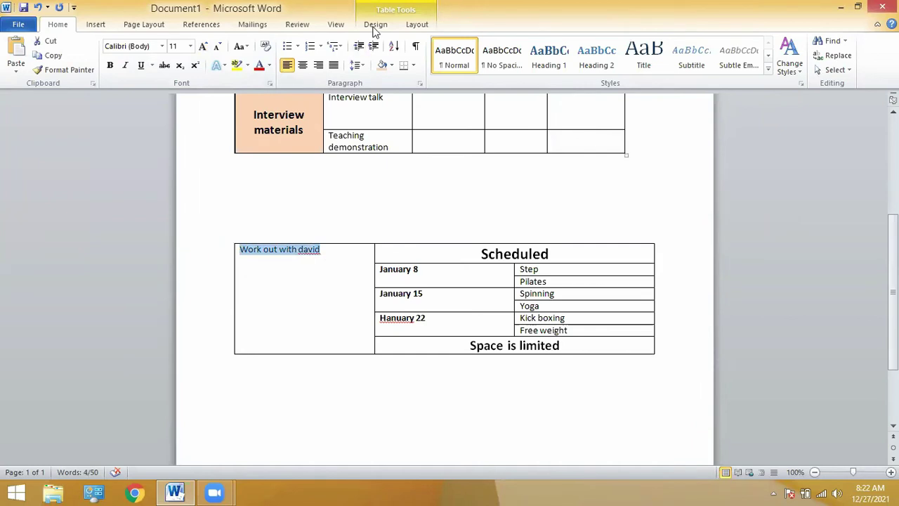
pyautogui.click(411, 25)
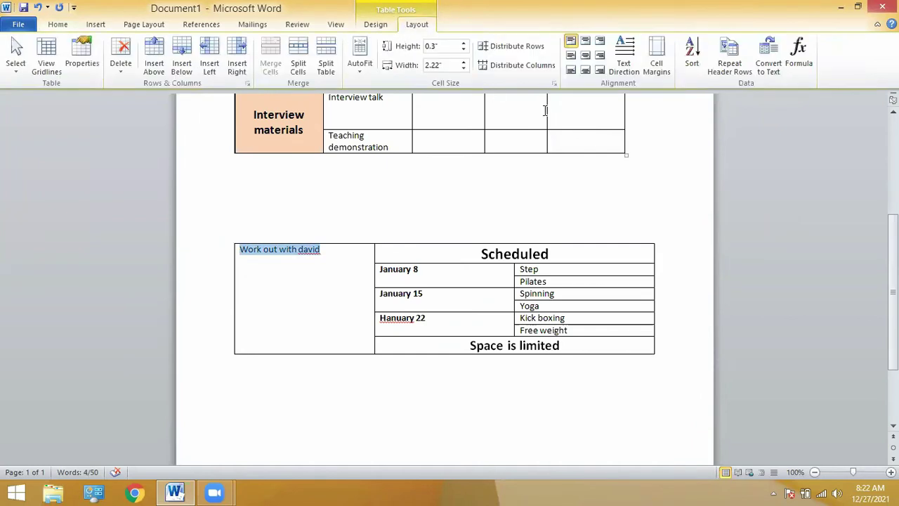
pyautogui.click(626, 74)
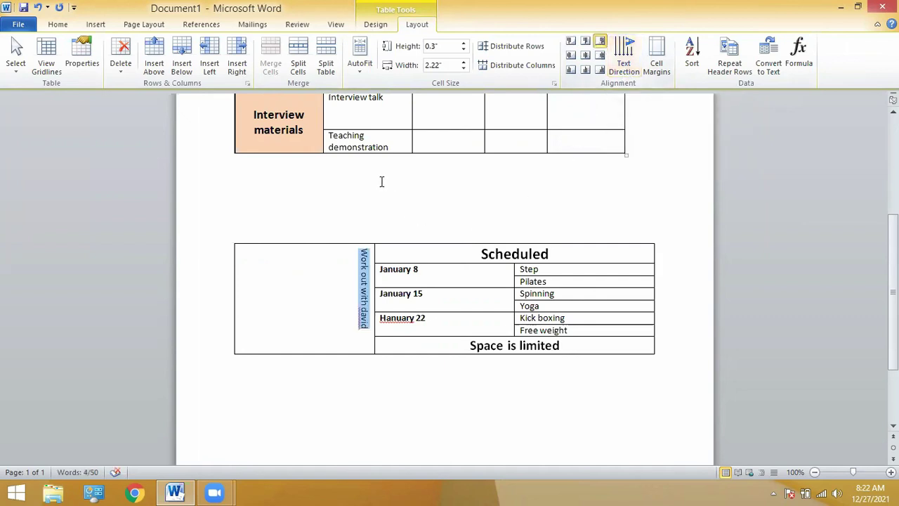
pyautogui.click(585, 56)
pyautogui.hotkey('ctrl', 'b')
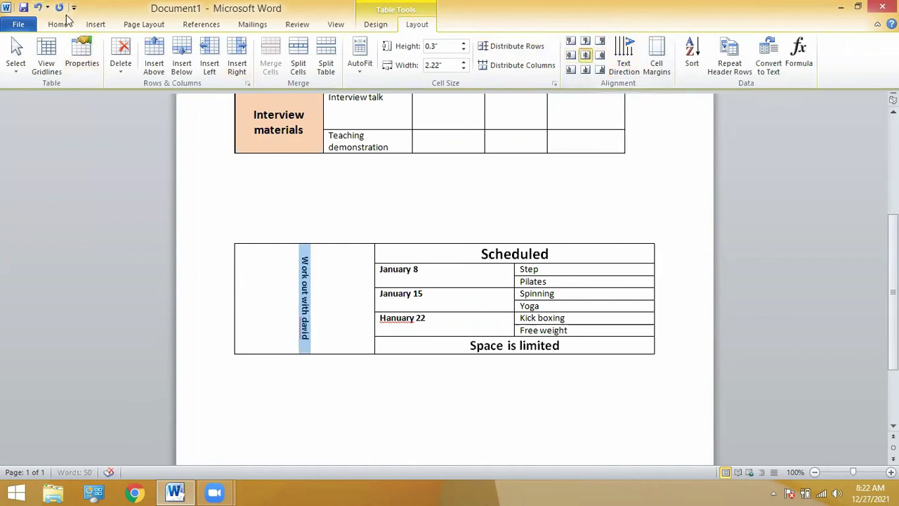
# - Narrow the rotated title cell to about 1.02" by moving the schedule table's outer left border inward
pyautogui.moveTo(254, 272); pyautogui.dragTo(308, 279)
pyautogui.click(245, 272)
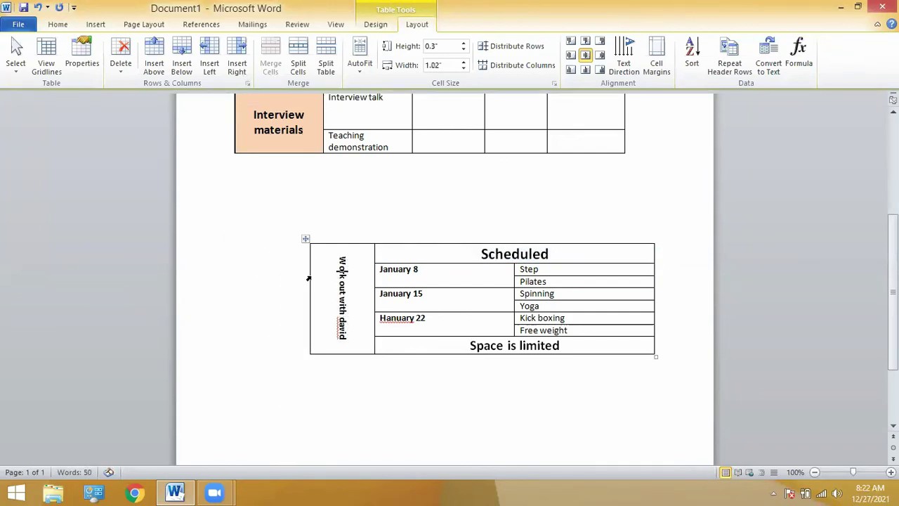